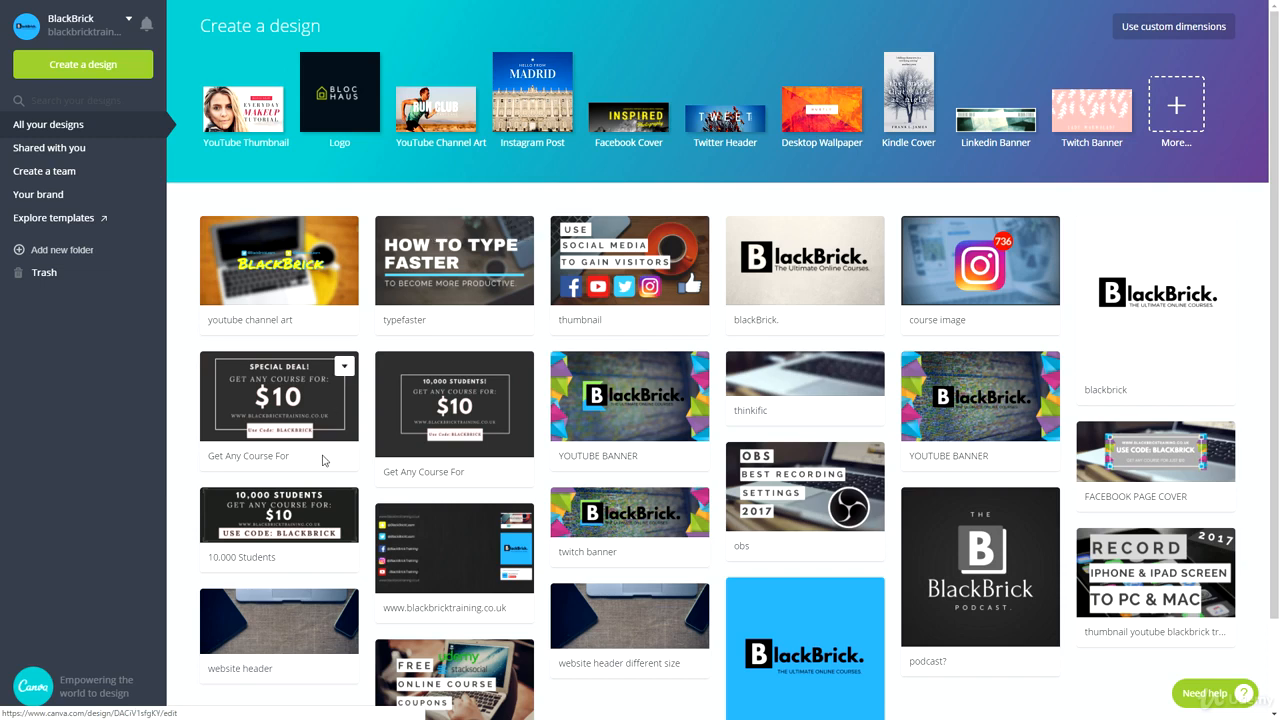
Step: Open the typefaster design and add a new blank page below the existing one
{"action": "left_click", "coordinate": [420, 283]}
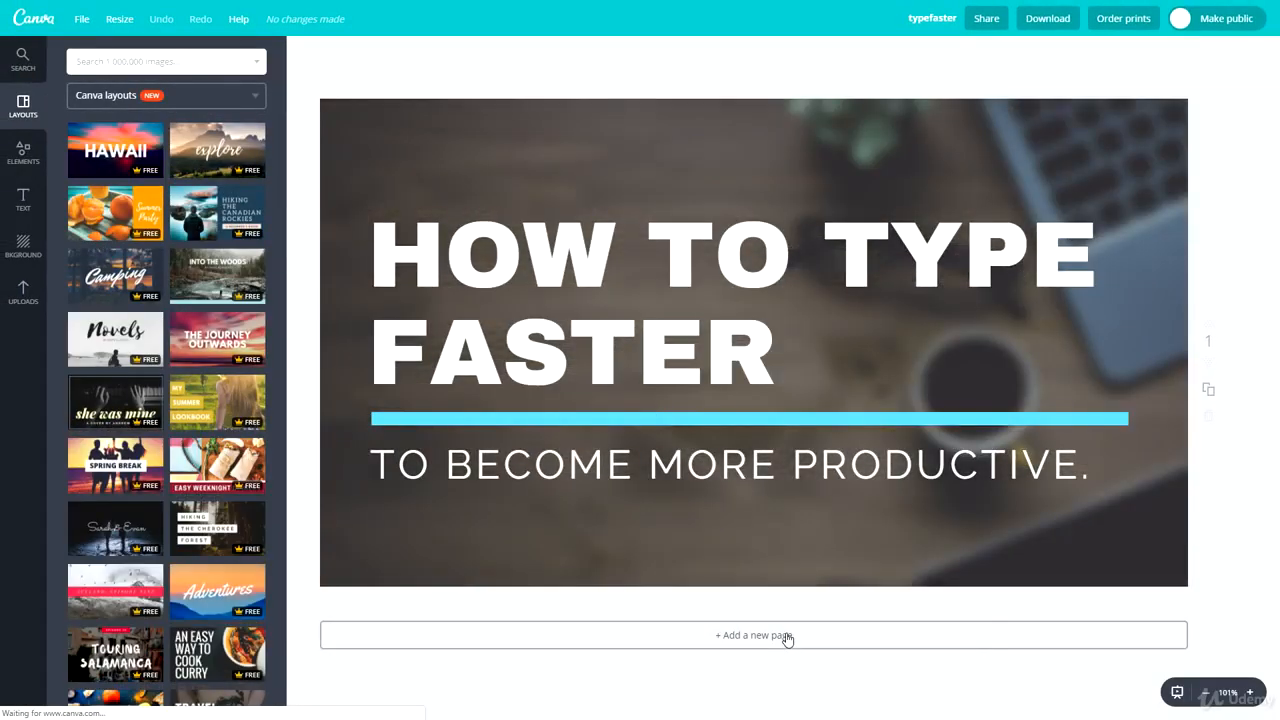
{"action": "left_click", "coordinate": [786, 636]}
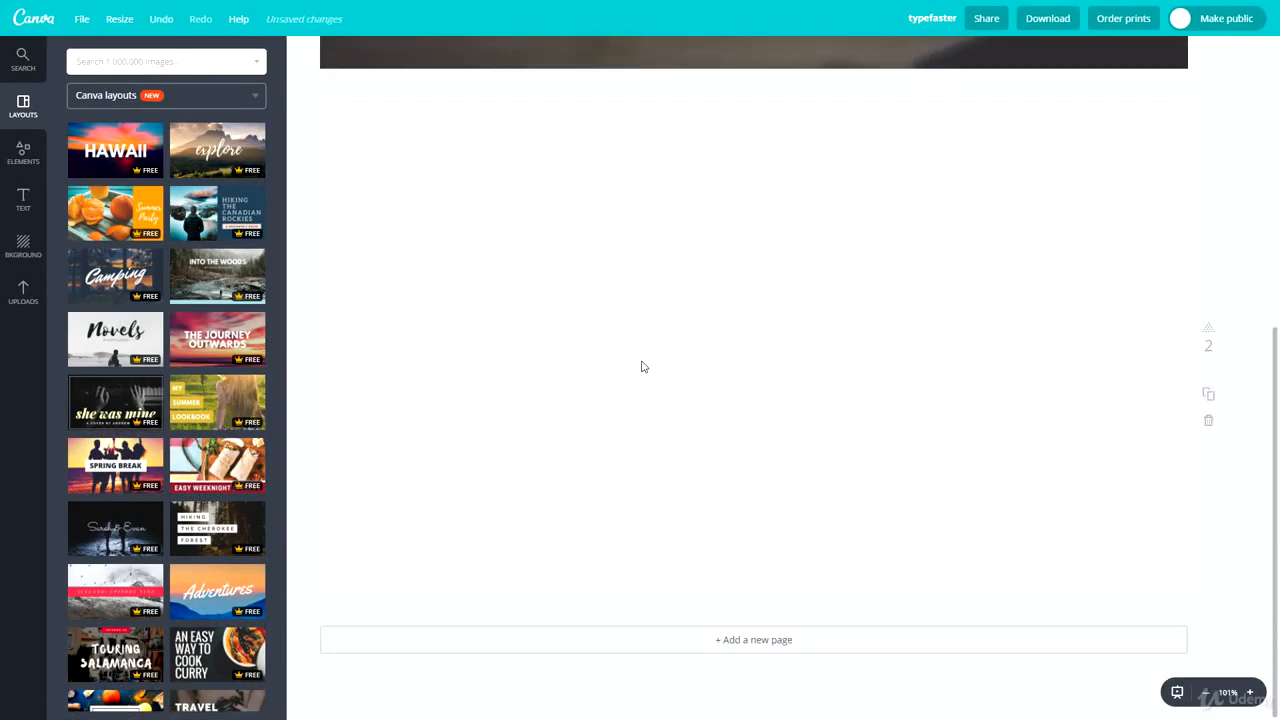
{"action": "scroll", "coordinate": [643, 367], "scroll_direction": "up", "scroll_amount": 5}
{"action": "scroll", "coordinate": [657, 480], "scroll_direction": "down", "scroll_amount": 4}
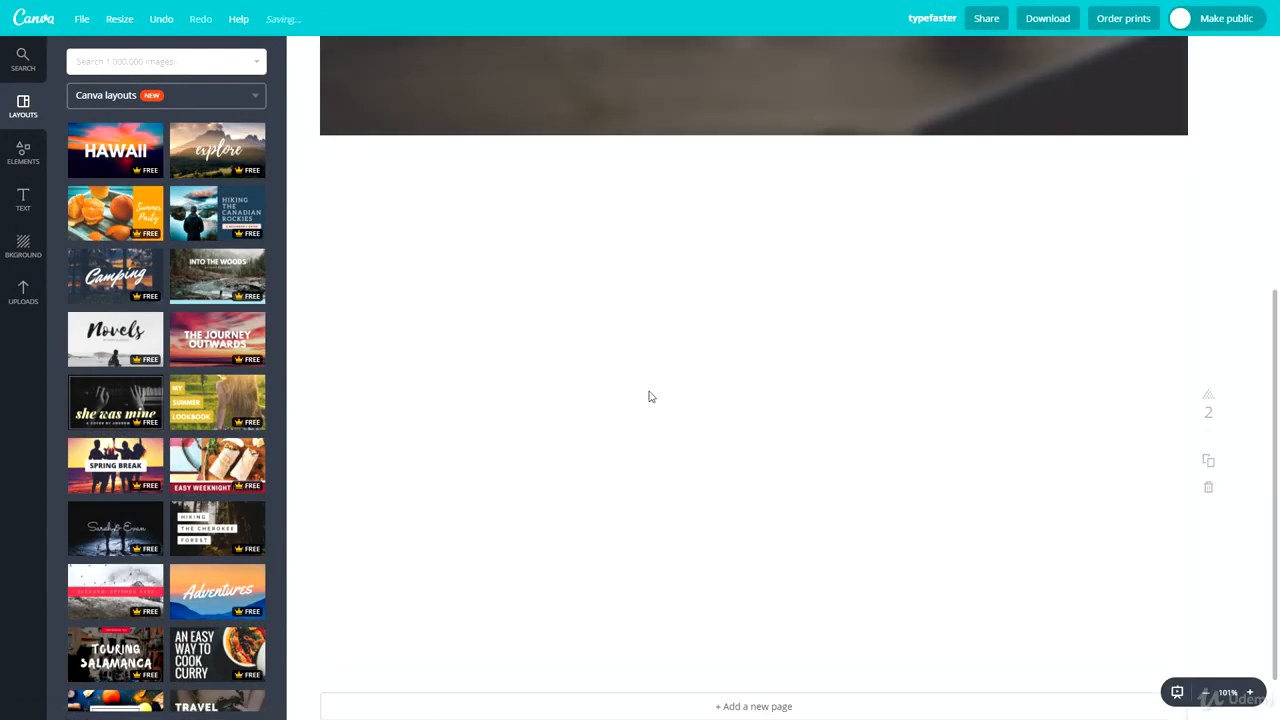
{"action": "scroll", "coordinate": [470, 430], "scroll_direction": "down", "scroll_amount": 1}
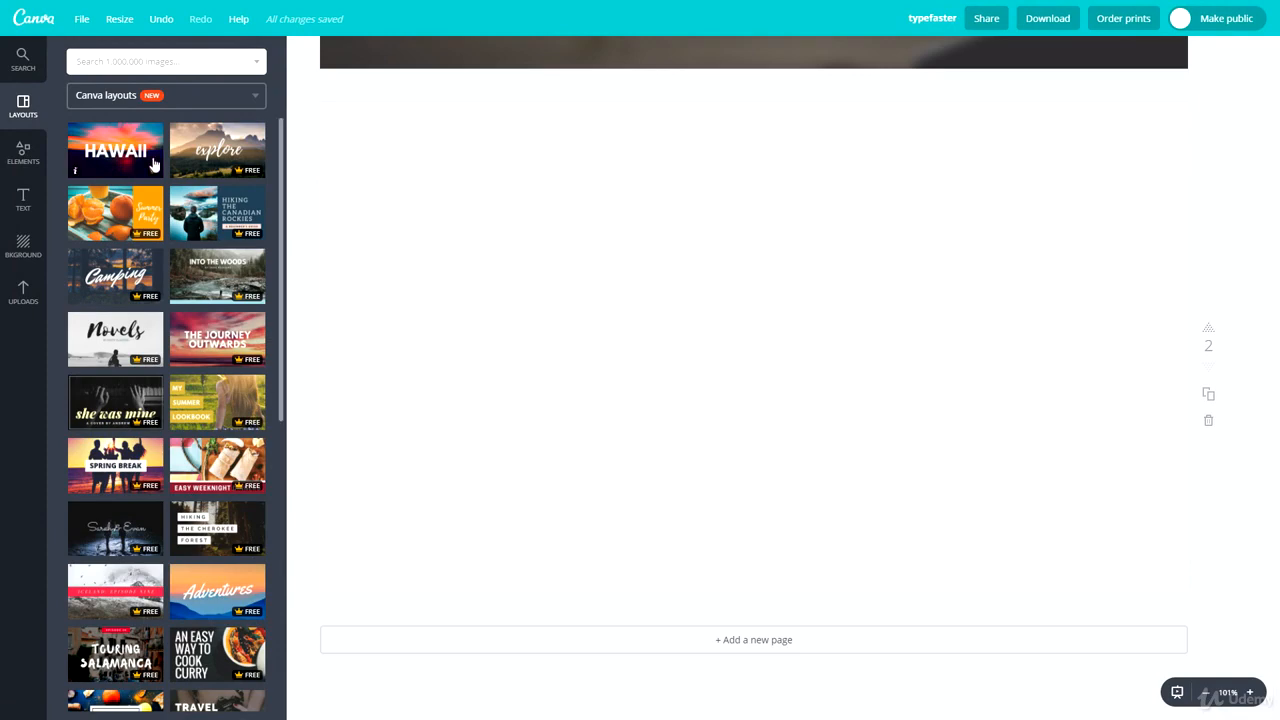
Step: Browse the Canva layouts and apply the "Hiking the Cherokee Forest" layout to page 2
{"action": "scroll", "coordinate": [153, 165], "scroll_direction": "down", "scroll_amount": 15}
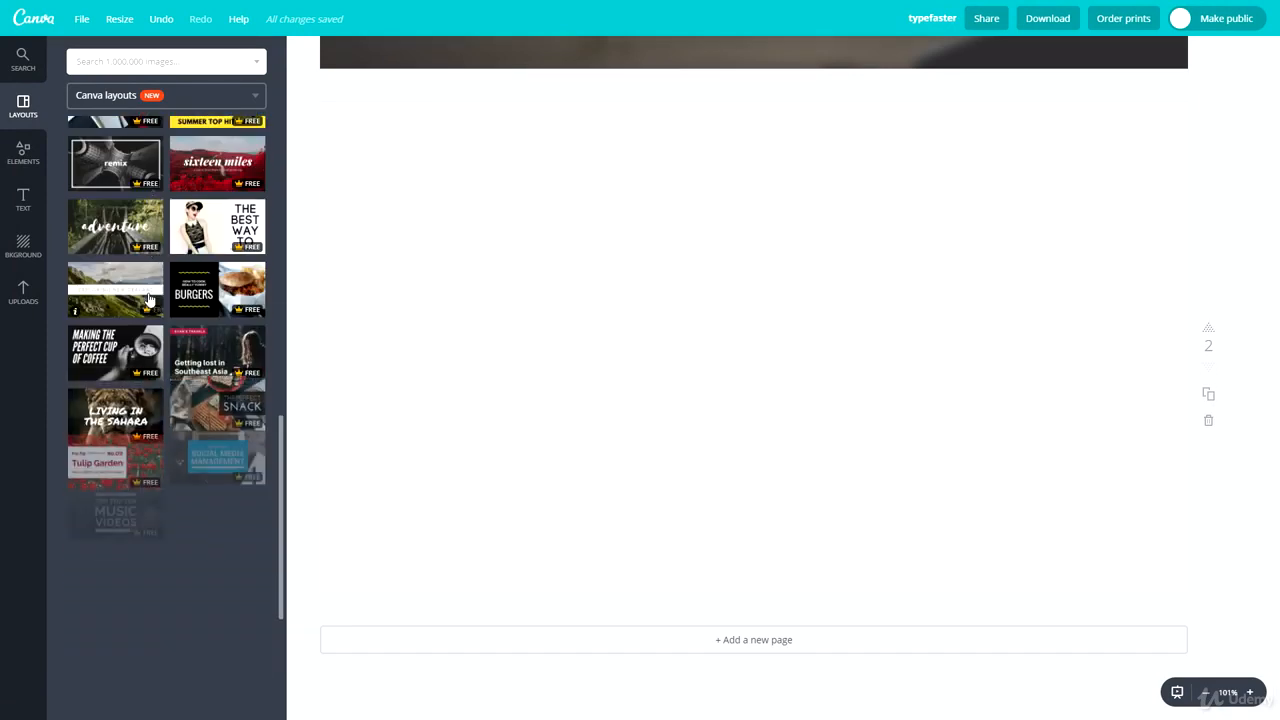
{"action": "scroll", "coordinate": [155, 413], "scroll_direction": "down", "scroll_amount": 3}
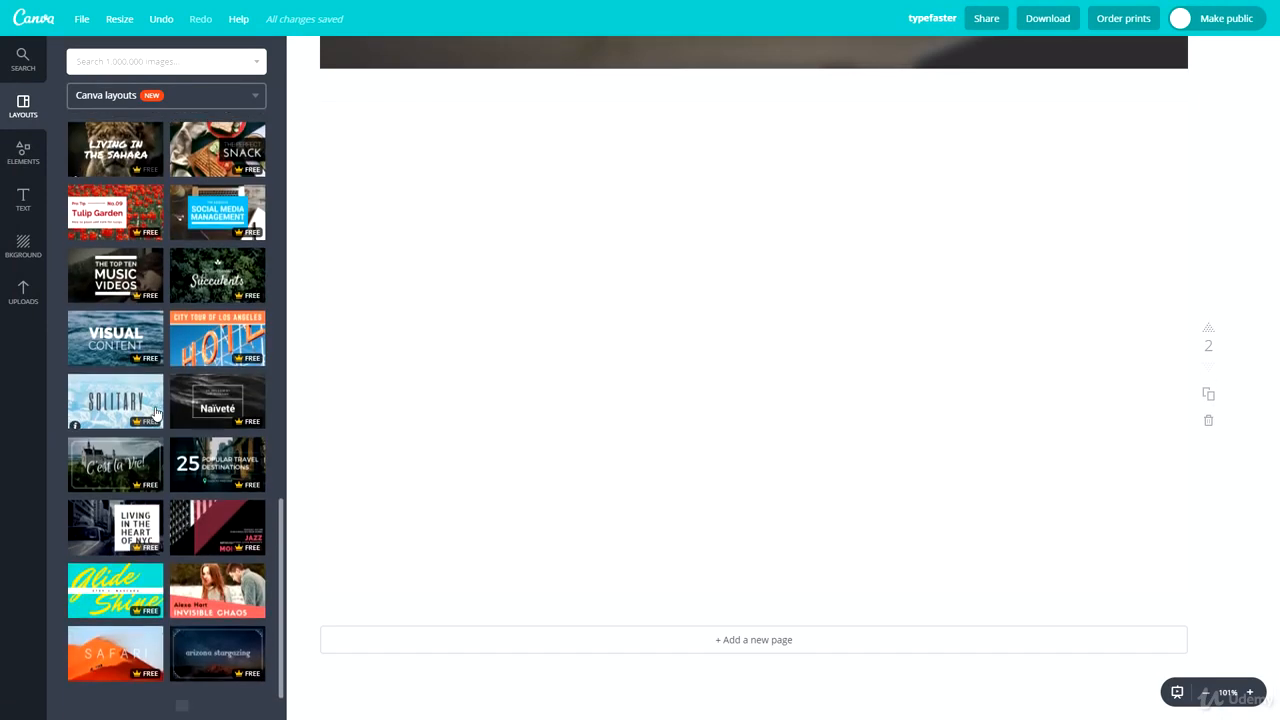
{"action": "scroll", "coordinate": [114, 438], "scroll_direction": "down", "scroll_amount": 2}
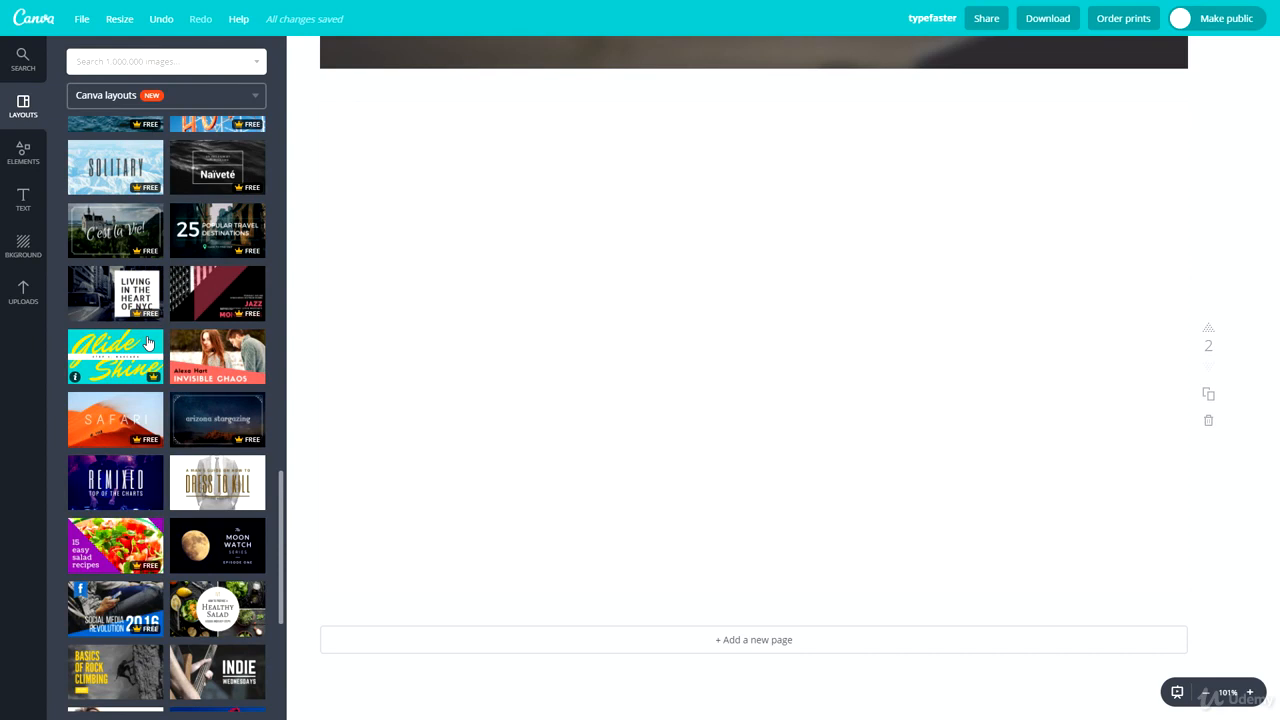
{"action": "scroll", "coordinate": [147, 343], "scroll_direction": "up", "scroll_amount": 10}
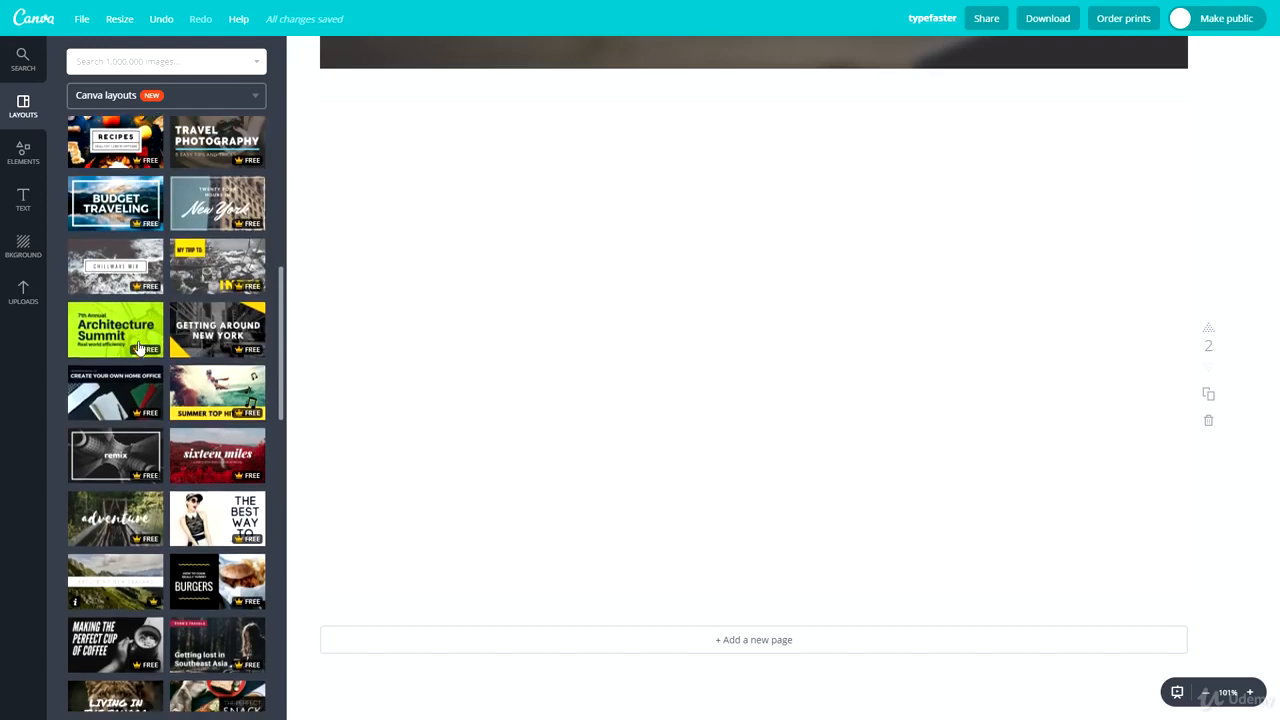
{"action": "scroll", "coordinate": [140, 347], "scroll_direction": "up", "scroll_amount": 5}
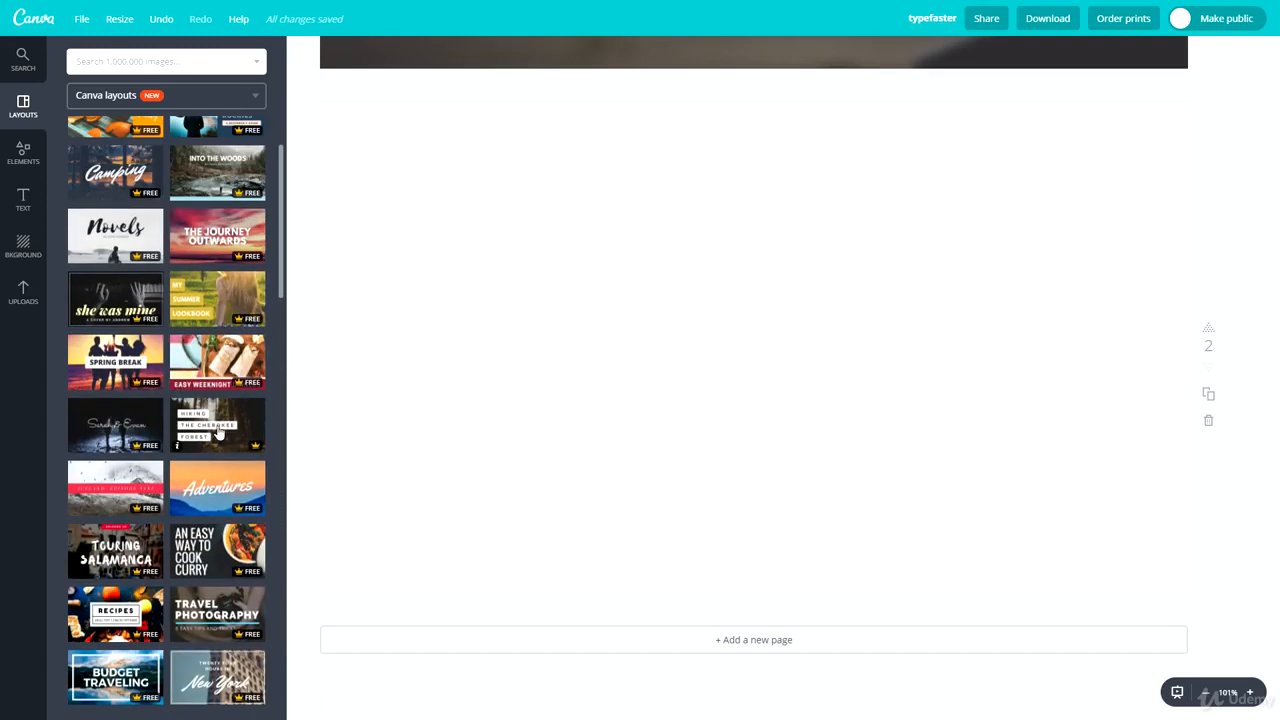
{"action": "left_click", "coordinate": [217, 425]}
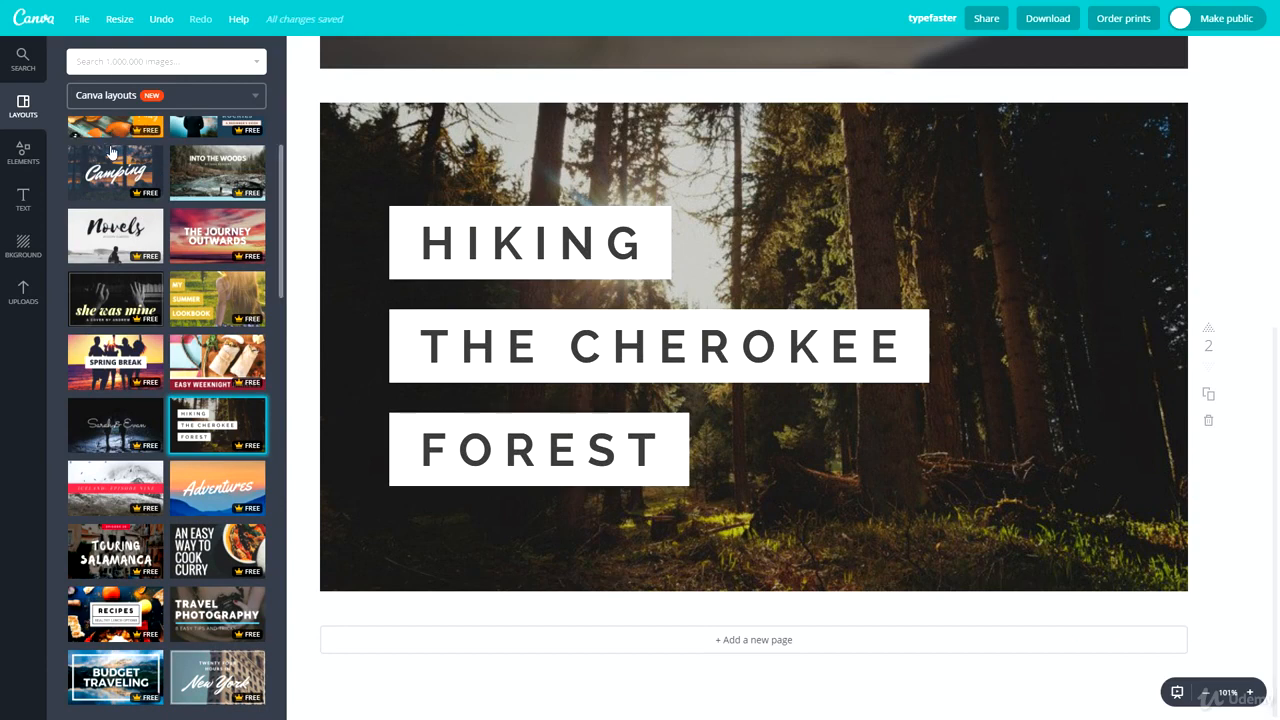
Step: Give page 2 a dark textured background and delete the forest photo and the empty grid that covered it
{"action": "left_click", "coordinate": [33, 237]}
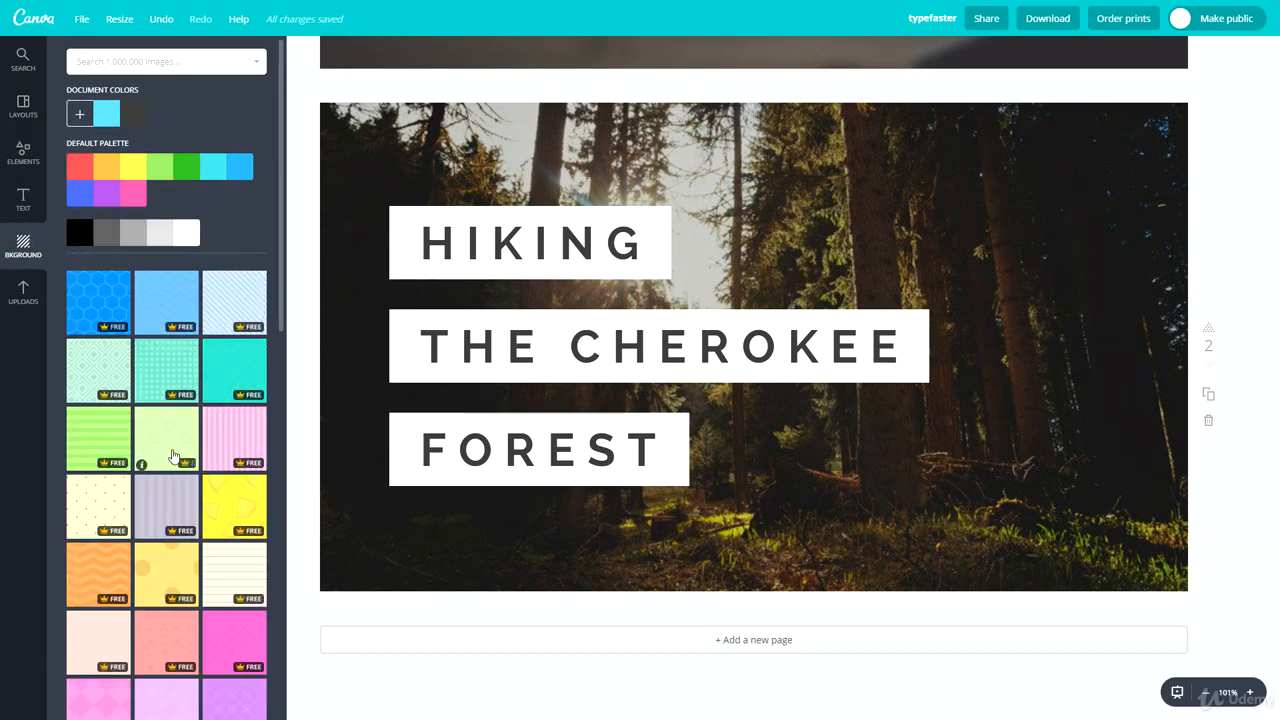
{"action": "scroll", "coordinate": [73, 359], "scroll_direction": "down", "scroll_amount": 5}
{"action": "scroll", "coordinate": [112, 298], "scroll_direction": "down", "scroll_amount": 3}
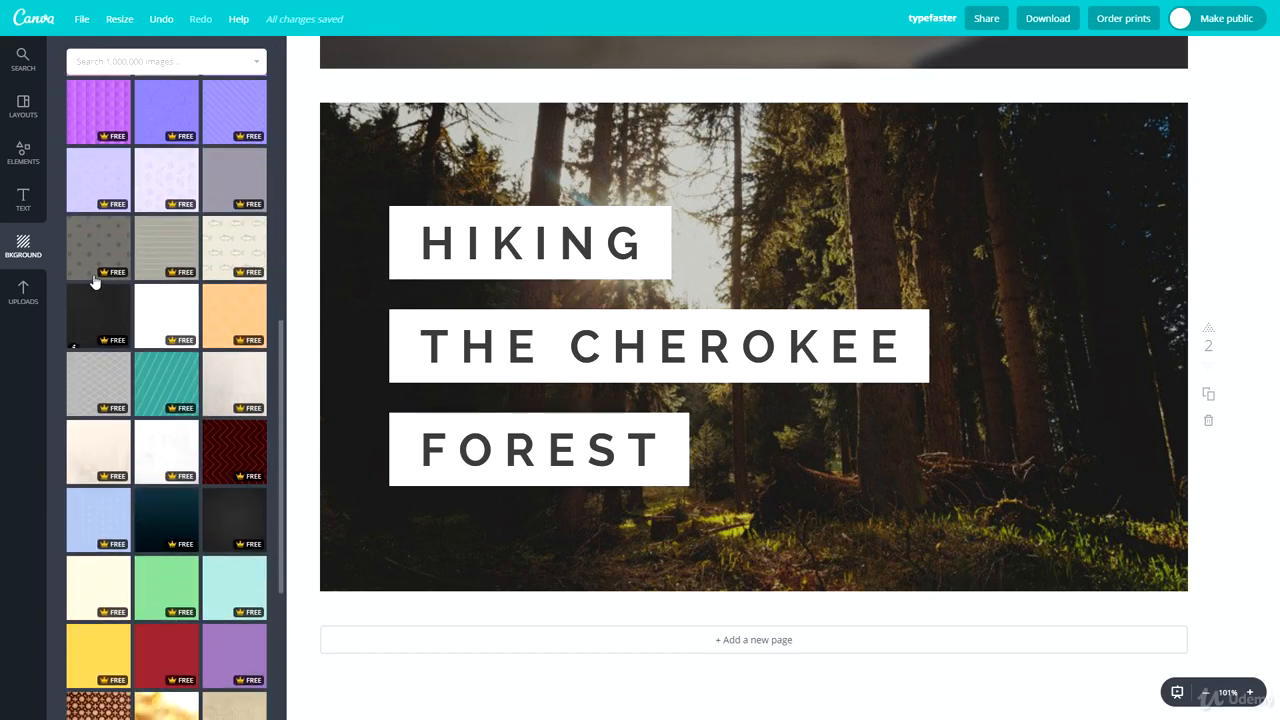
{"action": "left_click", "coordinate": [255, 315]}
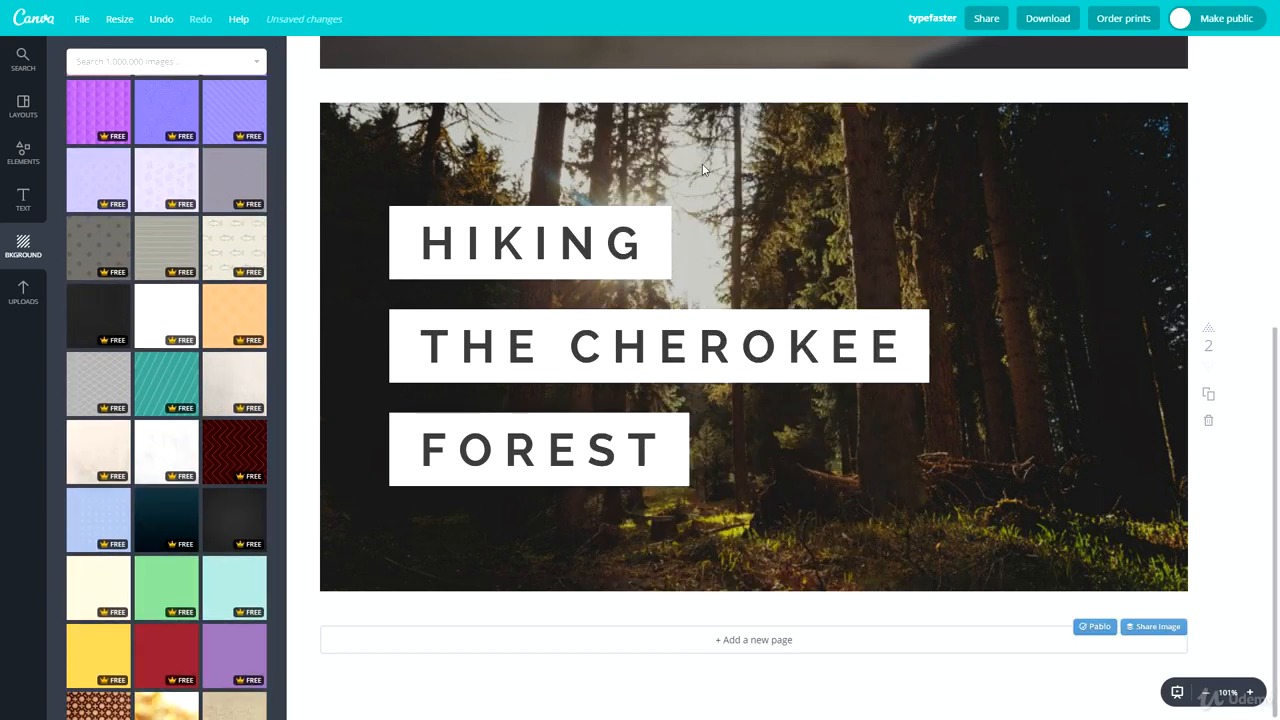
{"action": "left_click", "coordinate": [702, 164]}
{"action": "key", "text": "Delete"}
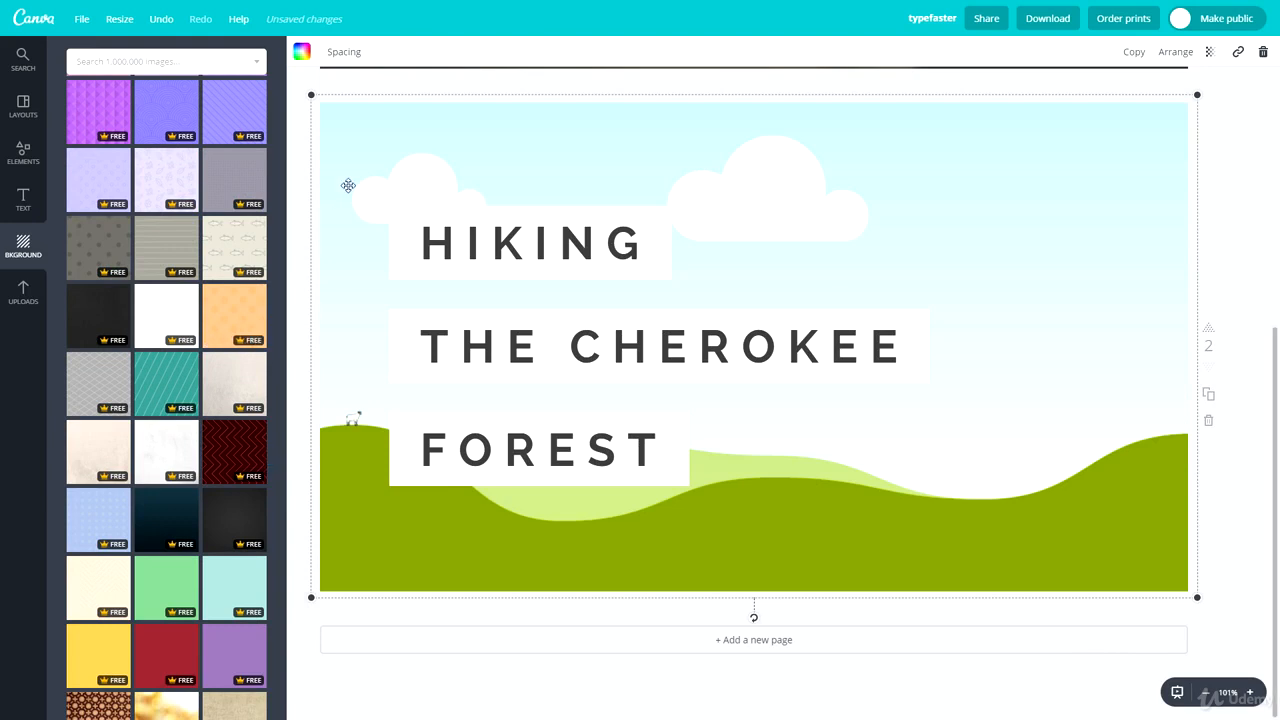
{"action": "key", "text": "Delete"}
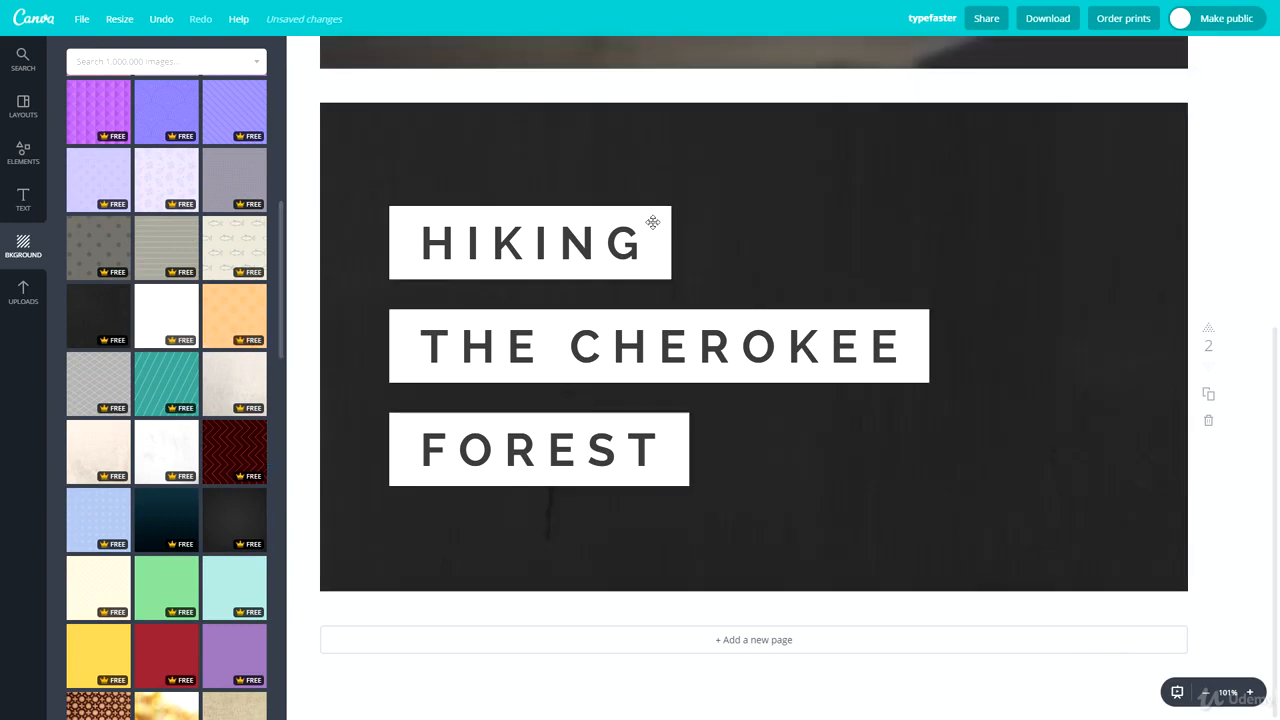
Step: Try a lilac circle pattern and a white textured background on page 2, and settle on the dark charcoal gradient
{"action": "left_click", "coordinate": [163, 177]}
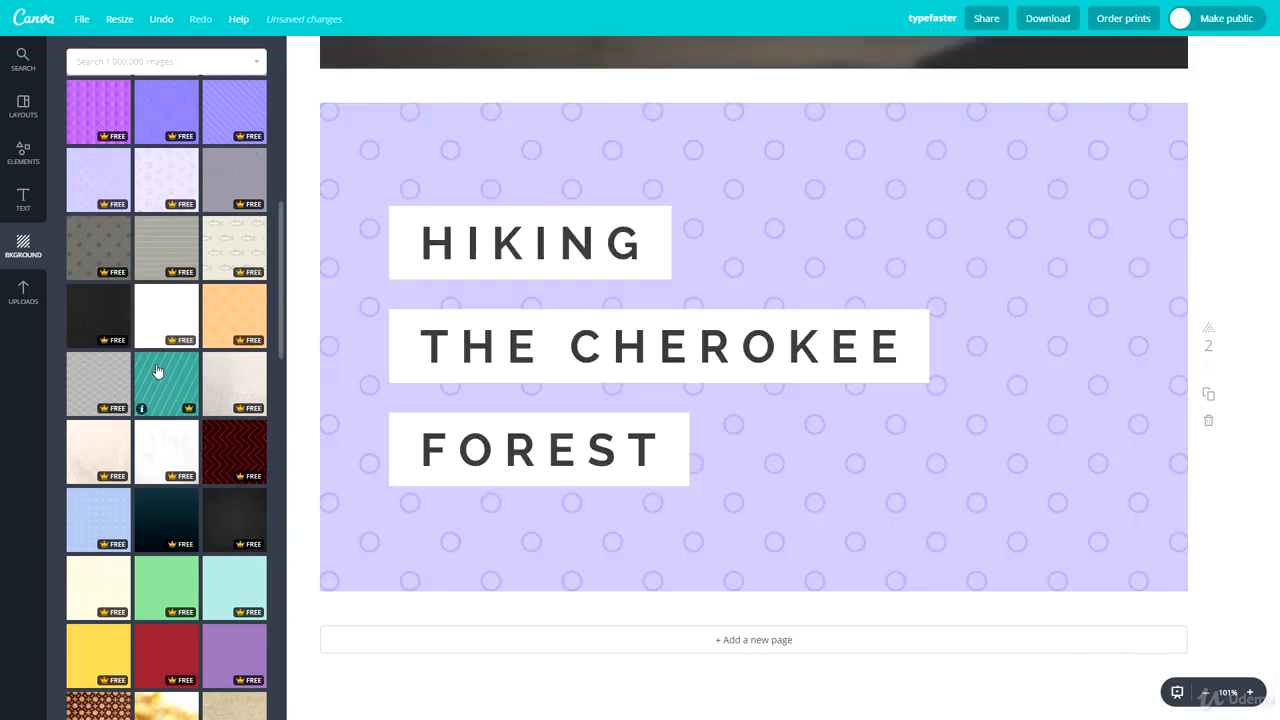
{"action": "scroll", "coordinate": [177, 353], "scroll_direction": "down", "scroll_amount": 2}
{"action": "left_click", "coordinate": [172, 318]}
{"action": "left_click", "coordinate": [248, 310]}
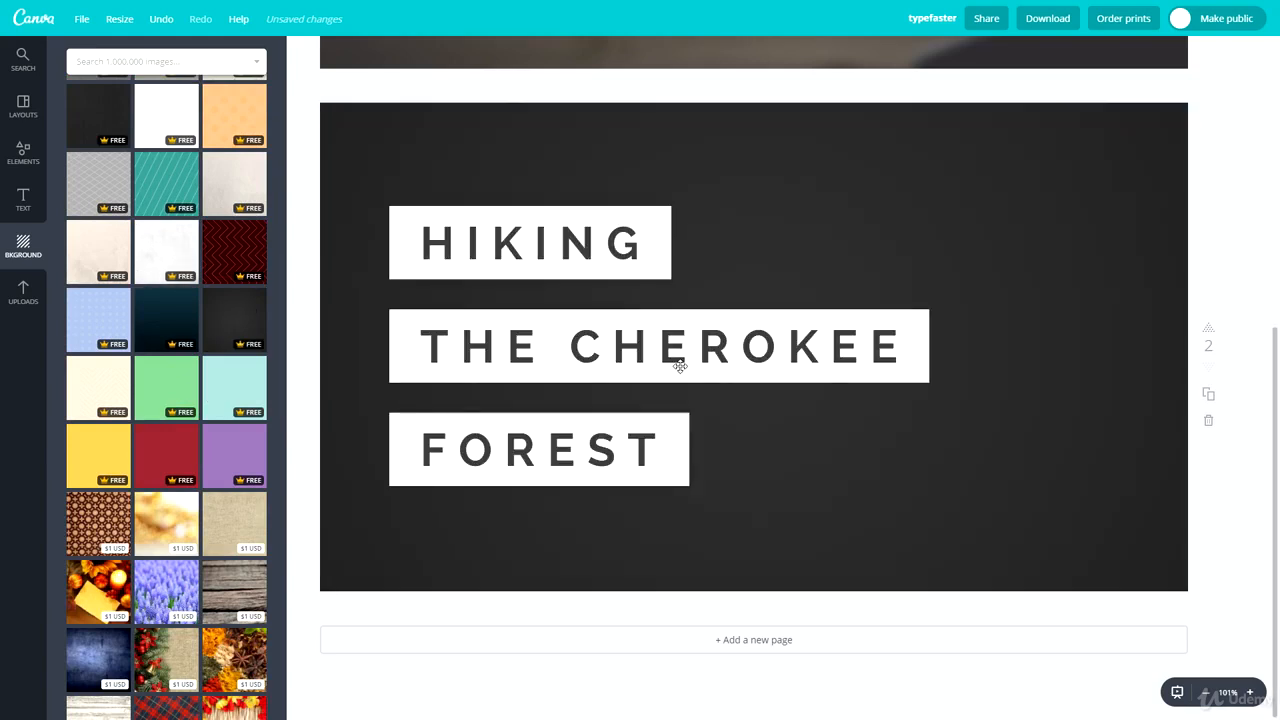
{"action": "left_click", "coordinate": [166, 257]}
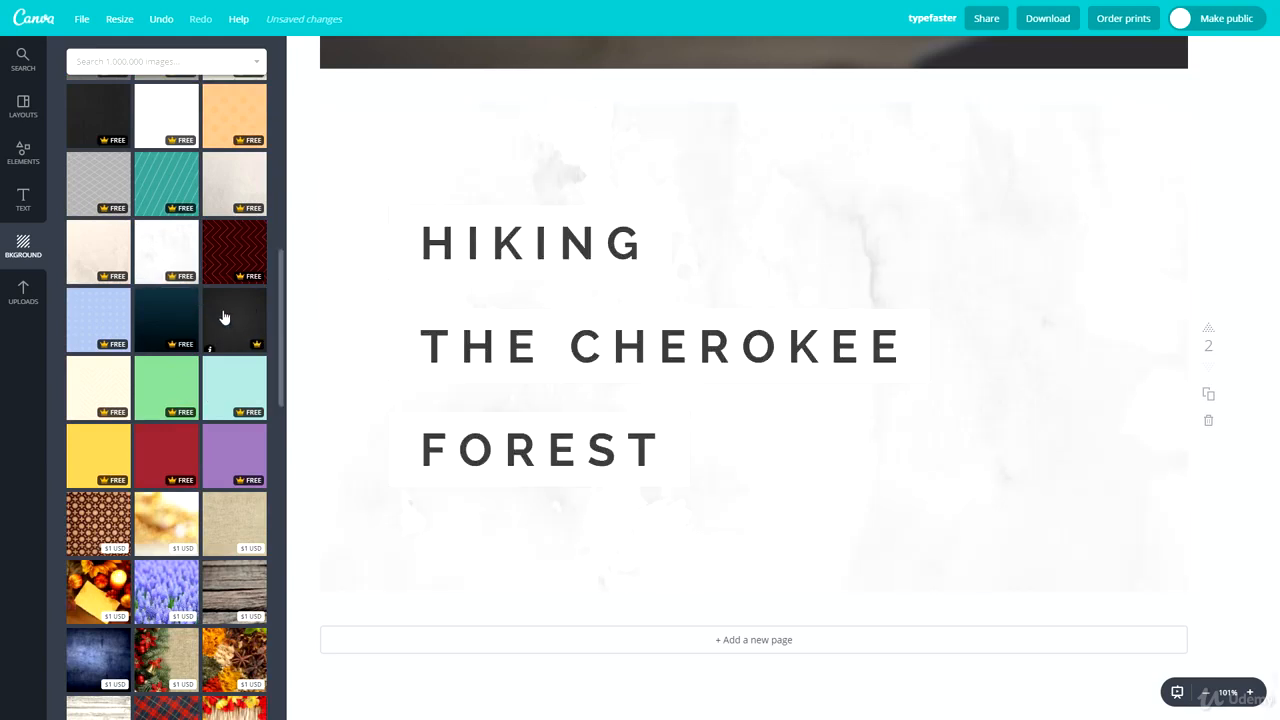
{"action": "left_click", "coordinate": [224, 318]}
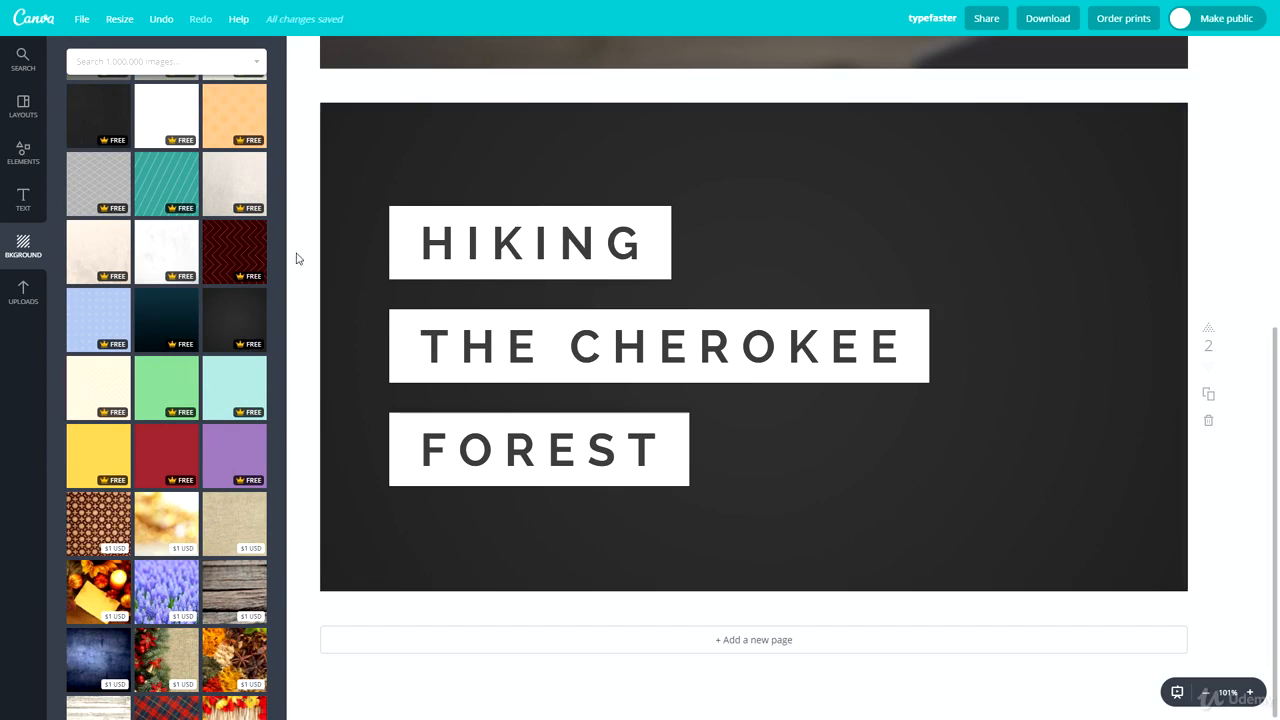
{"action": "scroll", "coordinate": [200, 293], "scroll_direction": "down", "scroll_amount": 3}
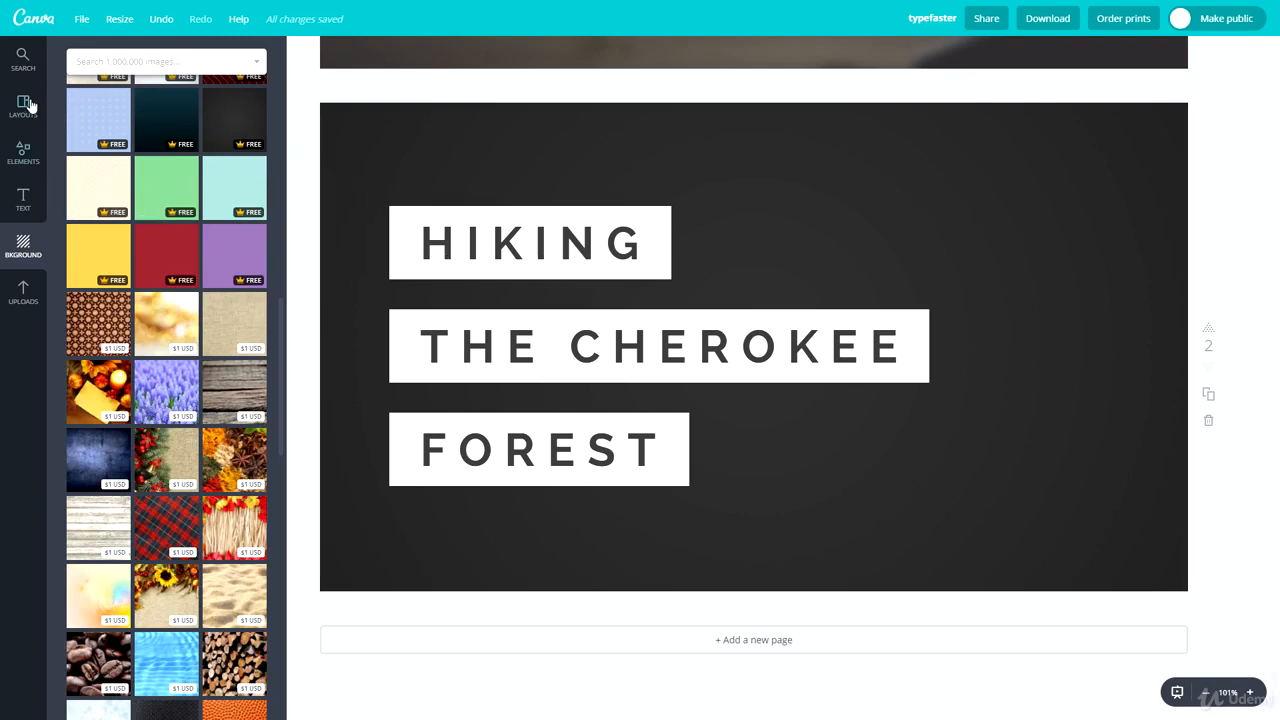
Step: Add the single-cell image grid from the Grids elements to page 2
{"action": "left_click", "coordinate": [137, 61]}
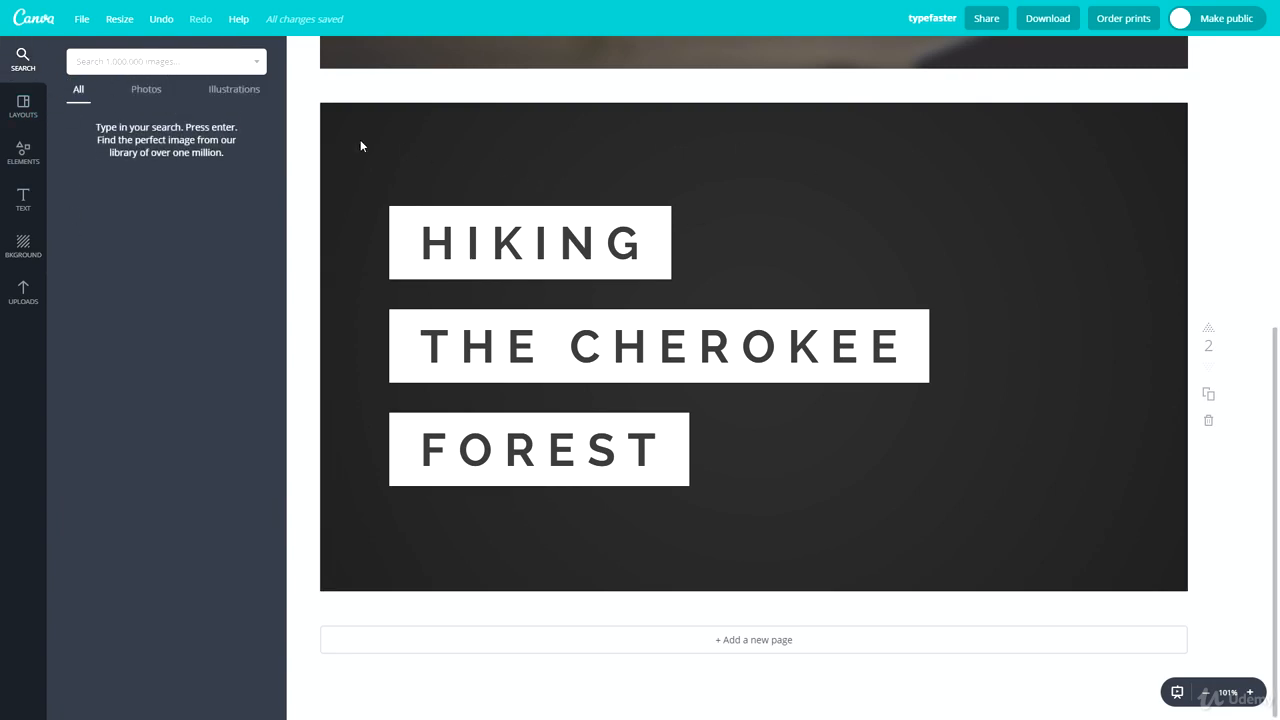
{"action": "left_click", "coordinate": [33, 118]}
{"action": "left_click", "coordinate": [24, 150]}
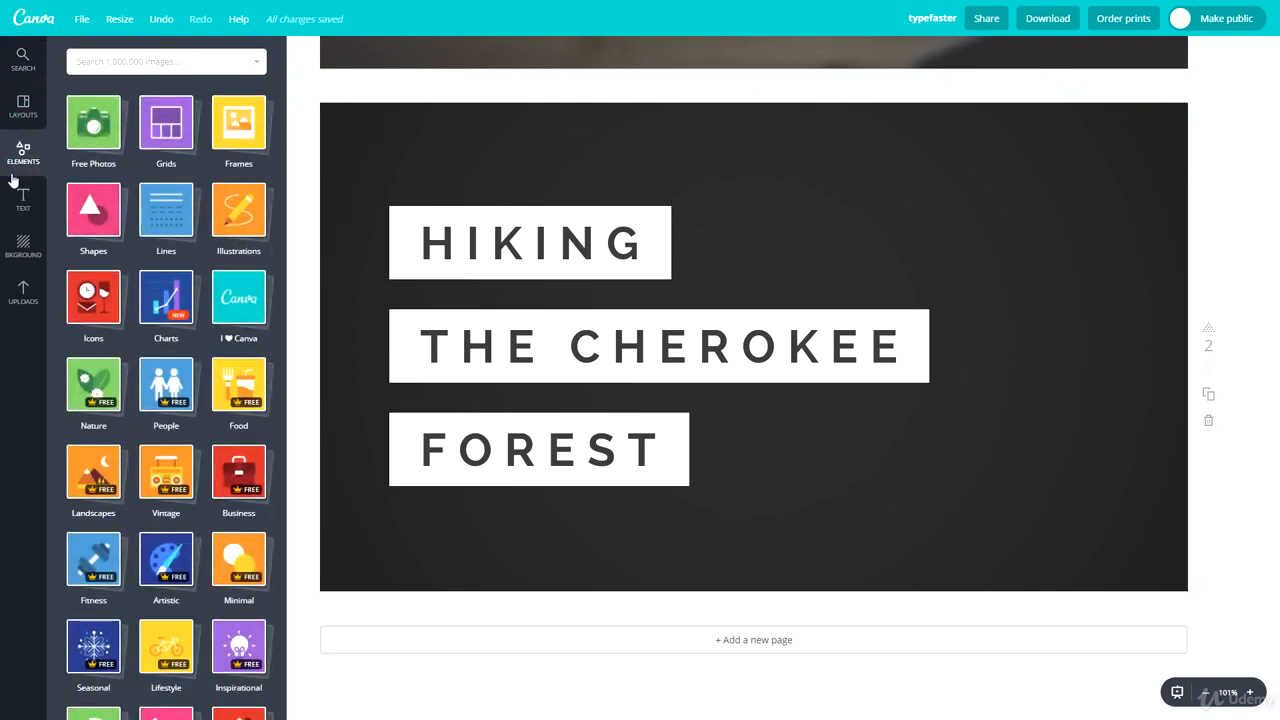
{"action": "left_click", "coordinate": [165, 122]}
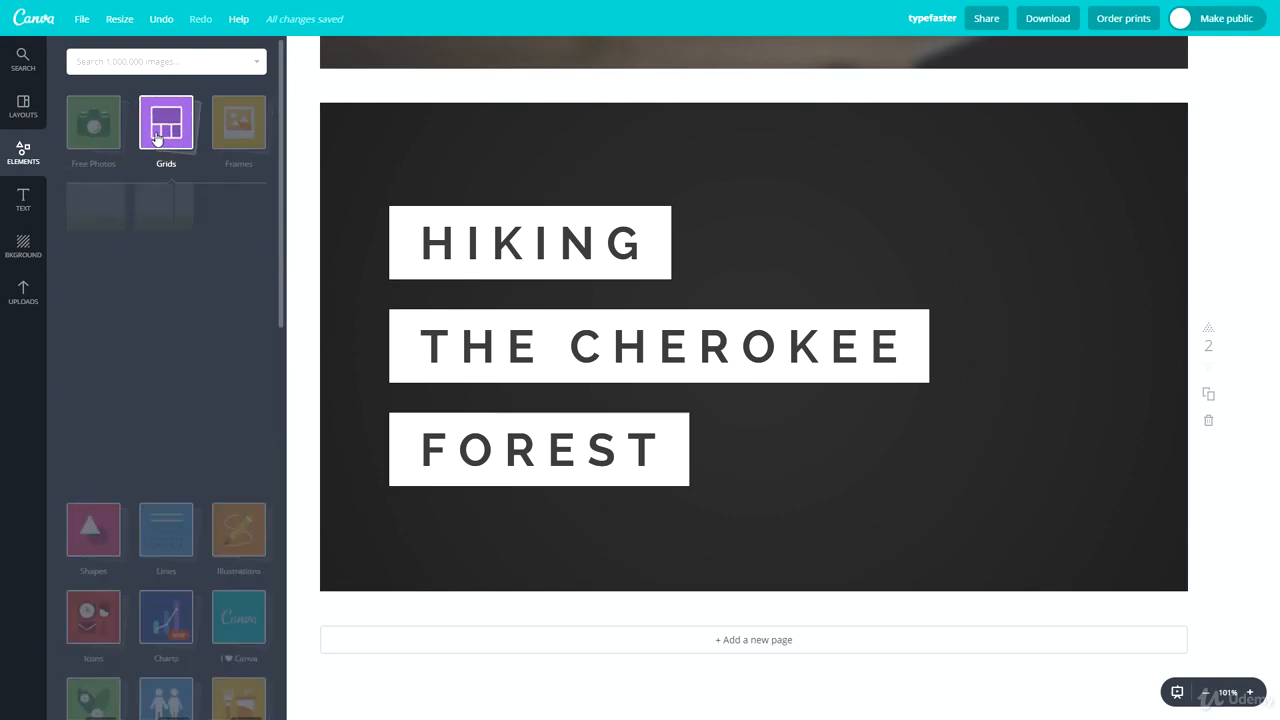
{"action": "left_click", "coordinate": [110, 225]}
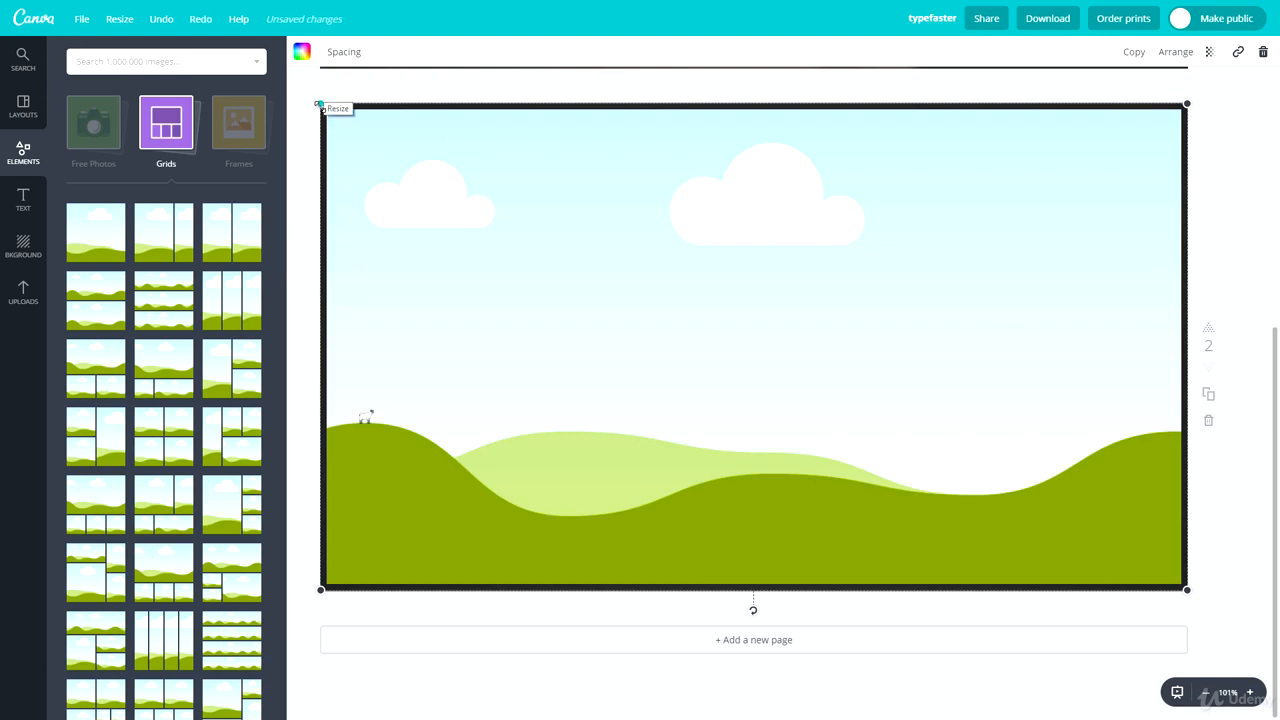
Step: Enlarge the grid slightly beyond the page edges so its image area covers all of page 2
{"action": "left_click_drag", "start_coordinate": [320, 104], "coordinate": [302, 92]}
{"action": "left_click_drag", "start_coordinate": [585, 286], "coordinate": [594, 291]}
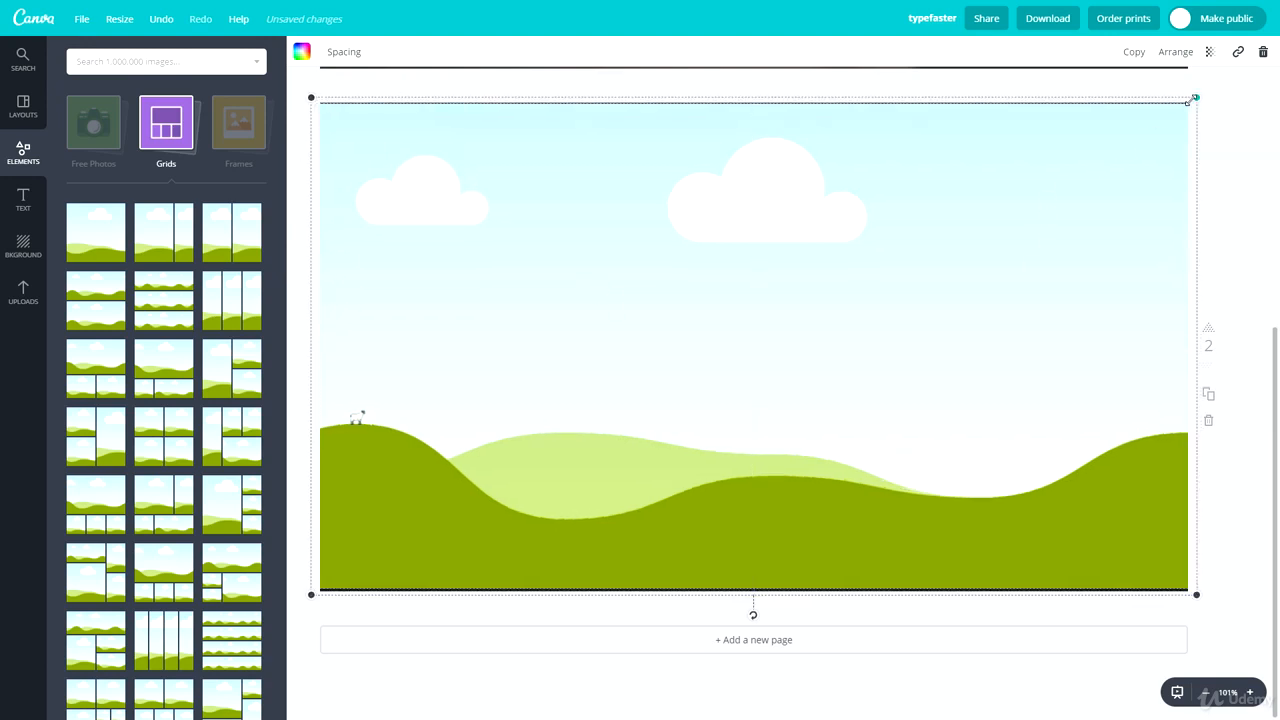
{"action": "left_click_drag", "start_coordinate": [809, 257], "coordinate": [809, 263]}
{"action": "left_click", "coordinate": [1209, 222]}
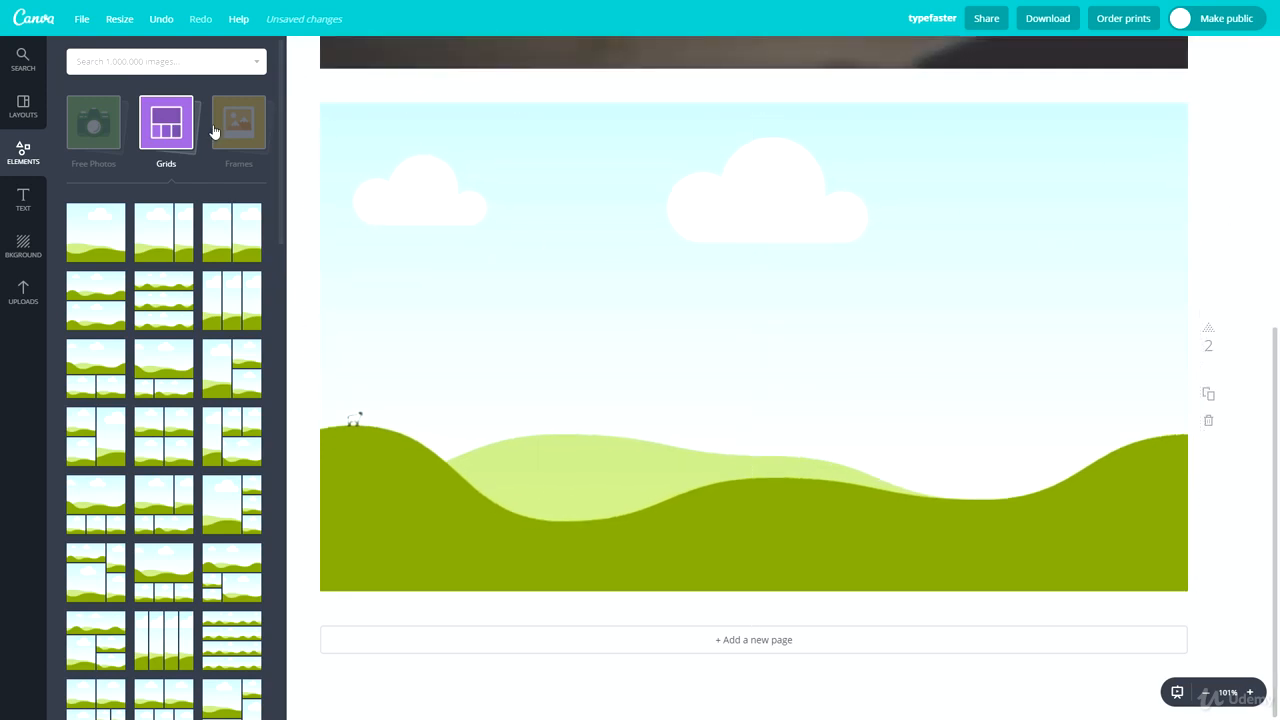
Step: Search the image library for "macbook" and place the photo of a laptop beside a notebook and pen in the grid
{"action": "left_click", "coordinate": [91, 71]}
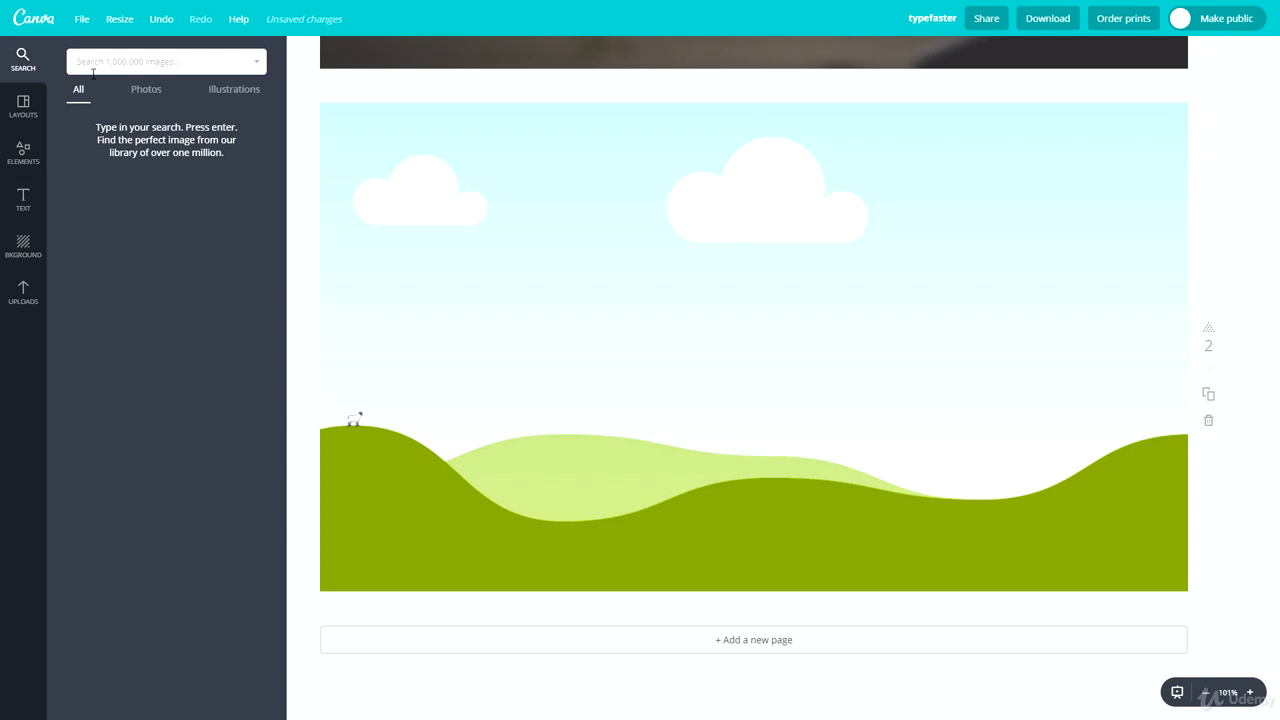
{"action": "type", "text": "macbook"}
{"action": "key", "text": "Return"}
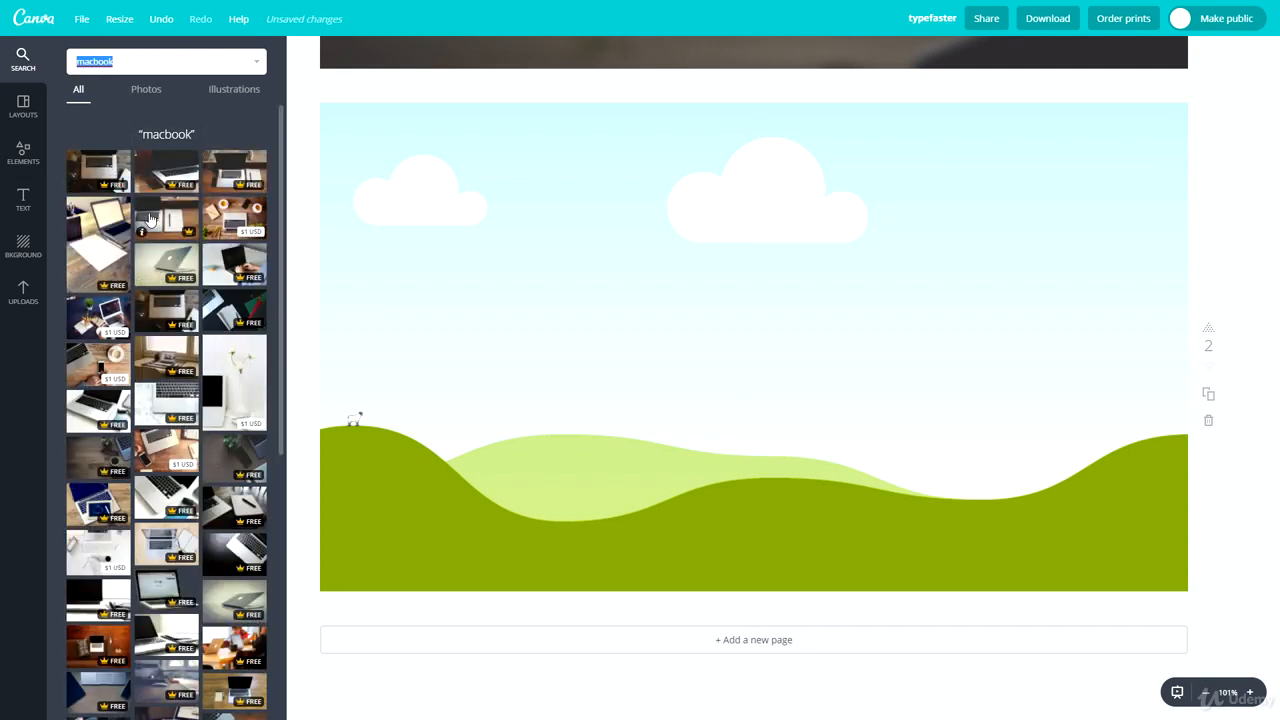
{"action": "left_click_drag", "start_coordinate": [152, 220], "coordinate": [501, 240]}
{"action": "left_click", "coordinate": [1219, 209]}
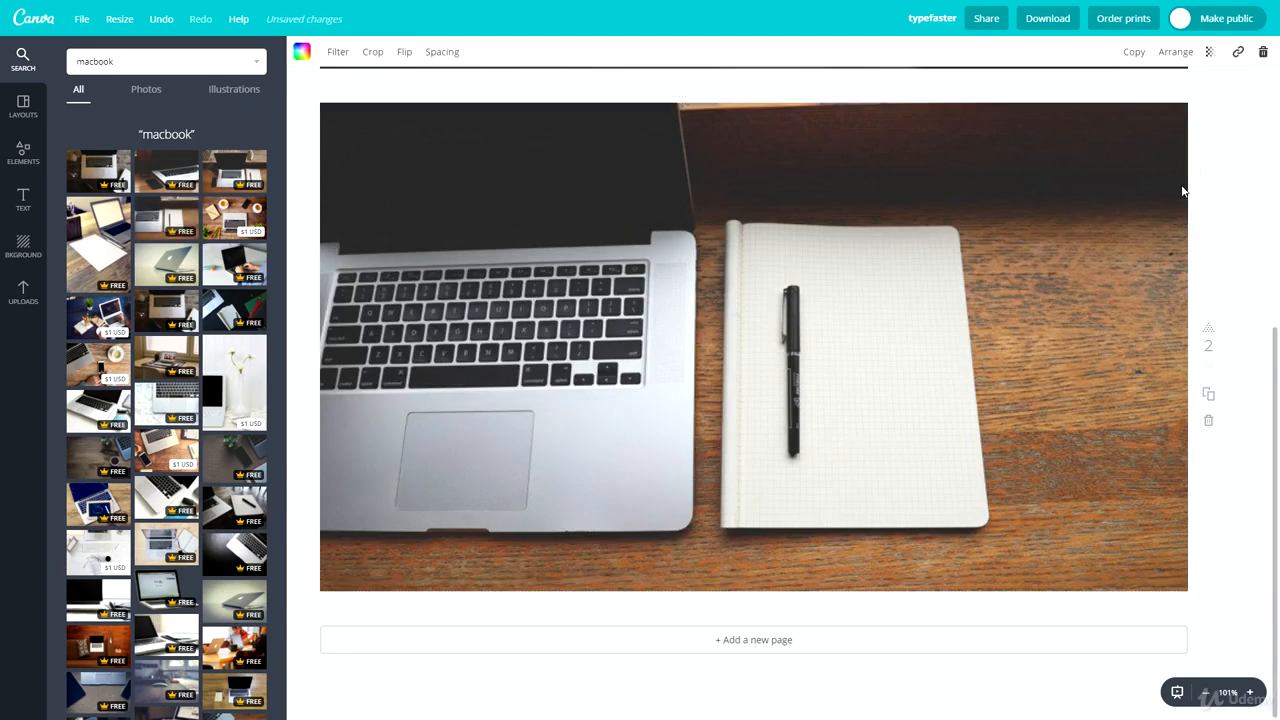
Step: Shrink the photo grid to the page edges so the background forms a thin border around it
{"action": "left_click", "coordinate": [1117, 139]}
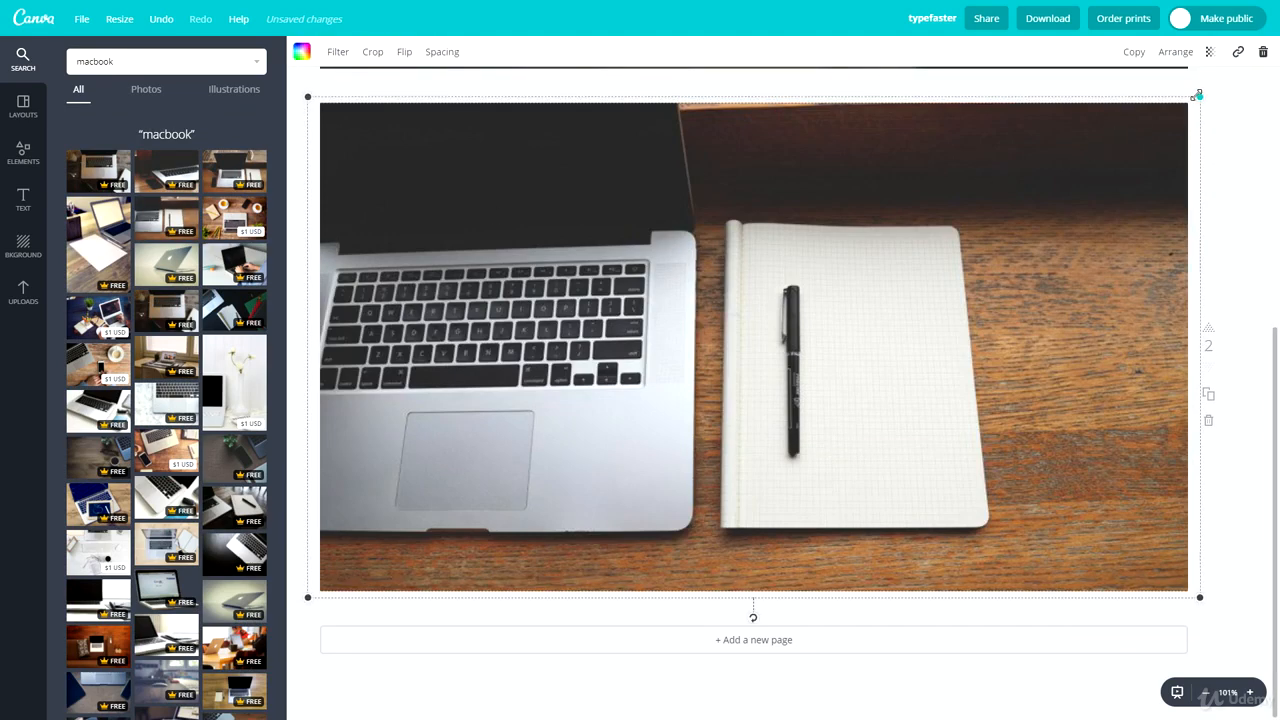
{"action": "left_click_drag", "start_coordinate": [1199, 94], "coordinate": [1189, 101]}
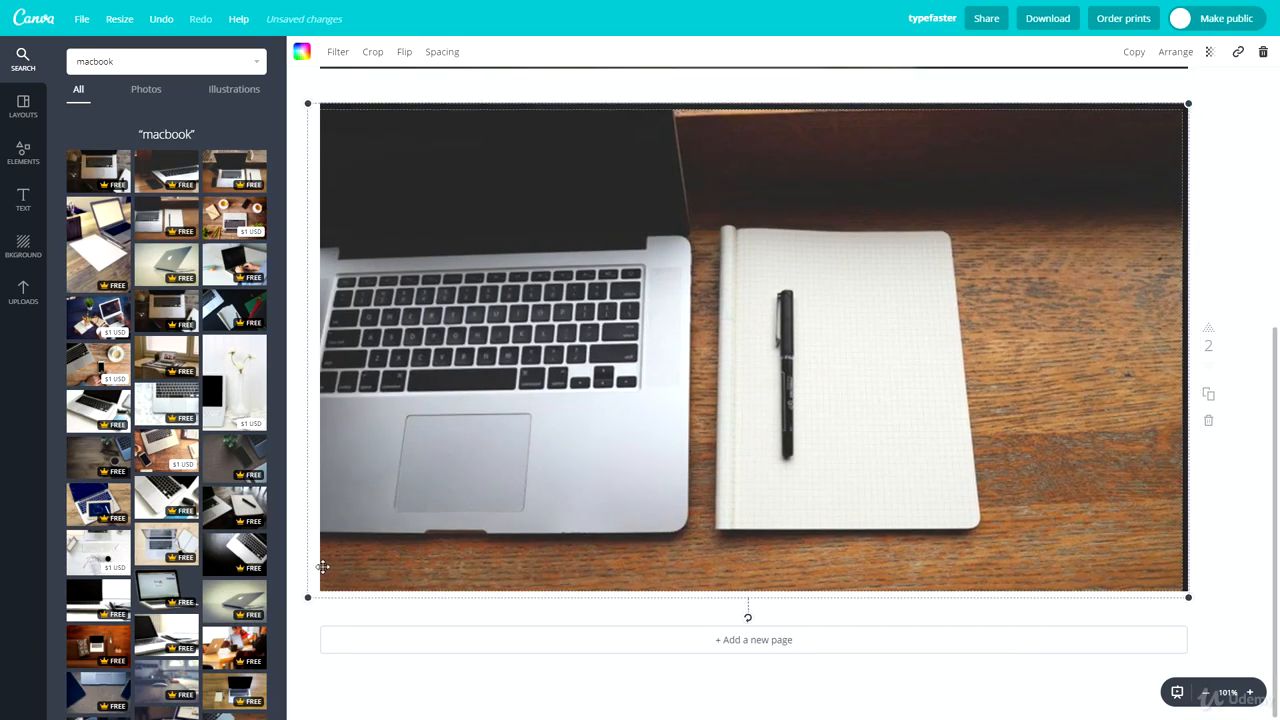
{"action": "left_click_drag", "start_coordinate": [304, 597], "coordinate": [319, 590]}
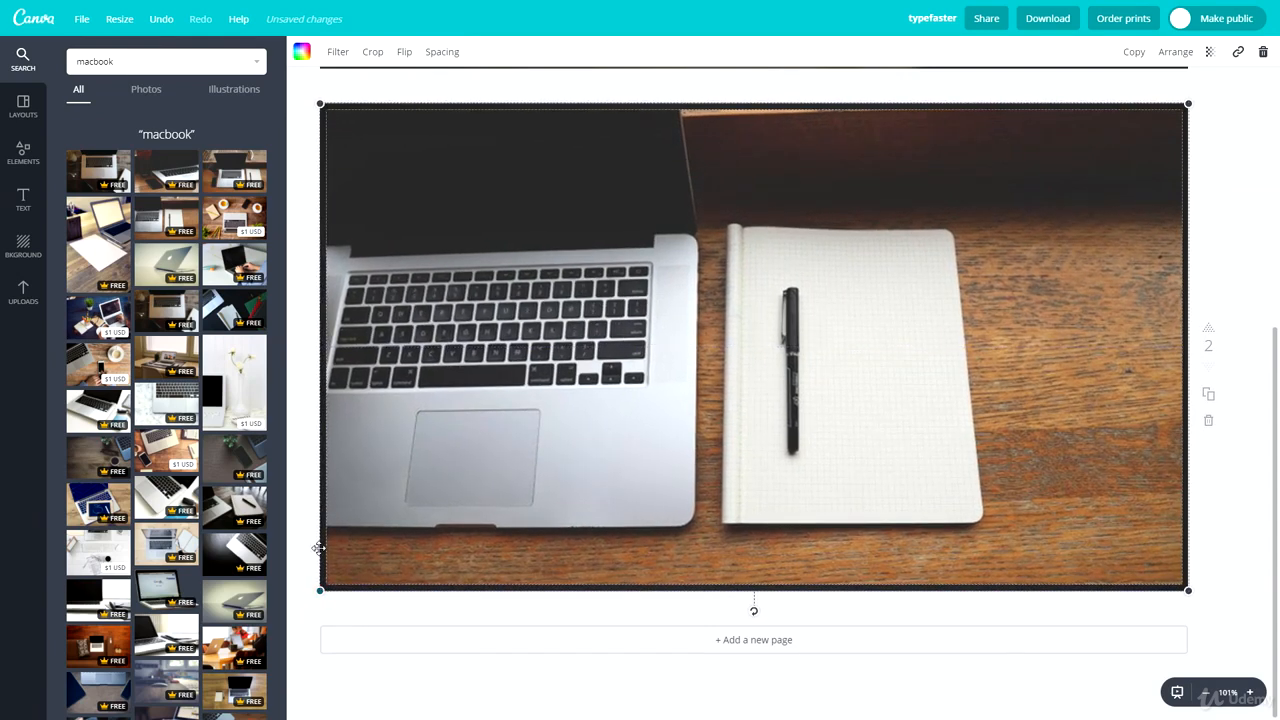
{"action": "left_click", "coordinate": [306, 492]}
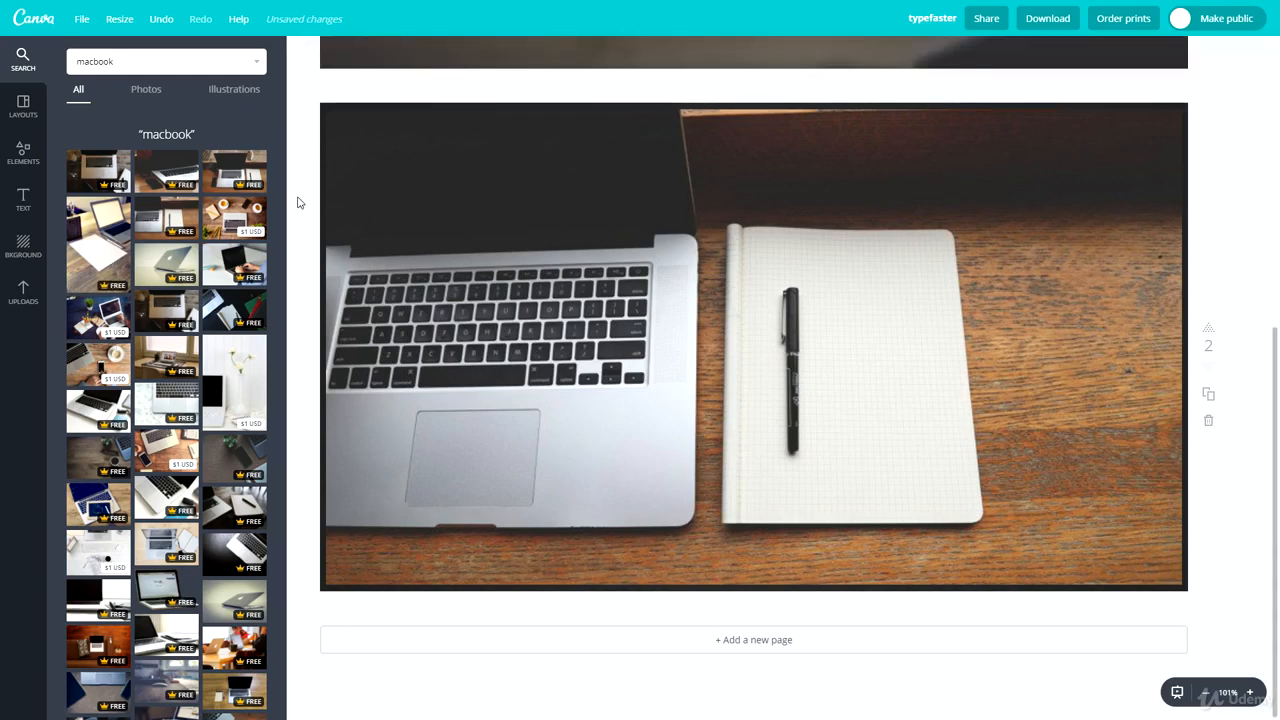
Step: Replace the dark background behind the photo grid with a light one
{"action": "left_click", "coordinate": [23, 248]}
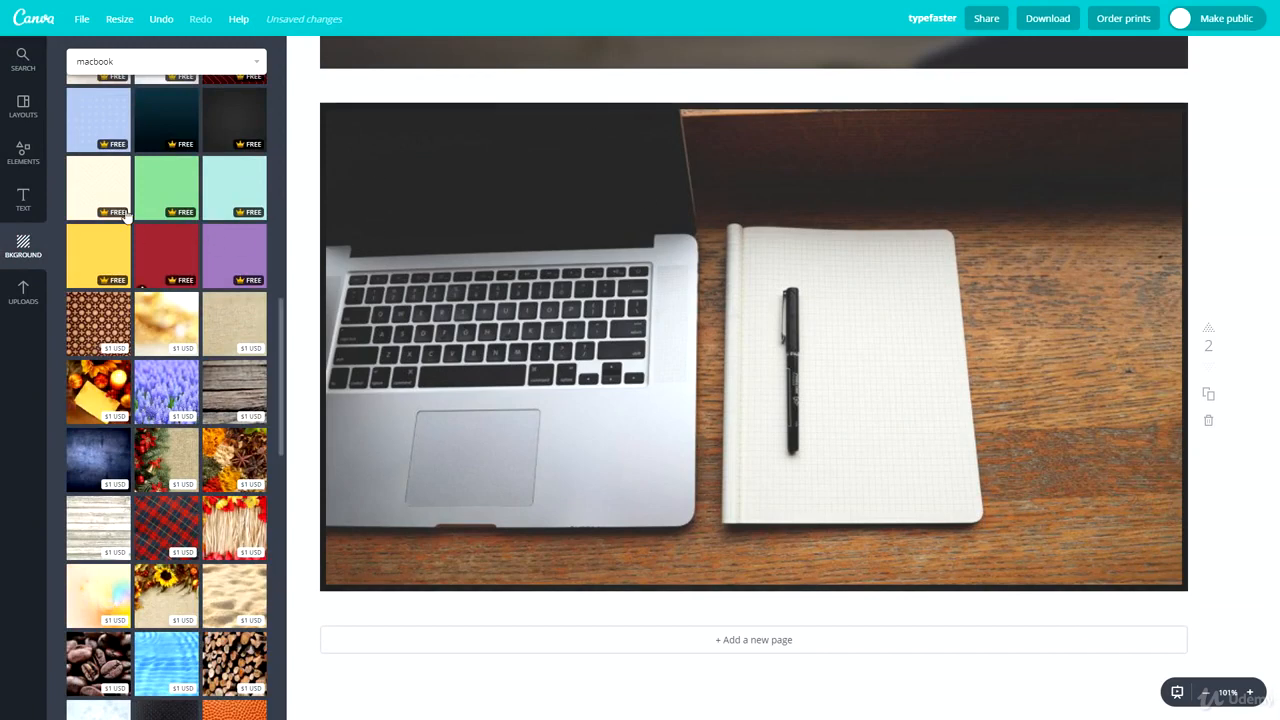
{"action": "scroll", "coordinate": [183, 206], "scroll_direction": "up", "scroll_amount": 3}
{"action": "left_click", "coordinate": [183, 206]}
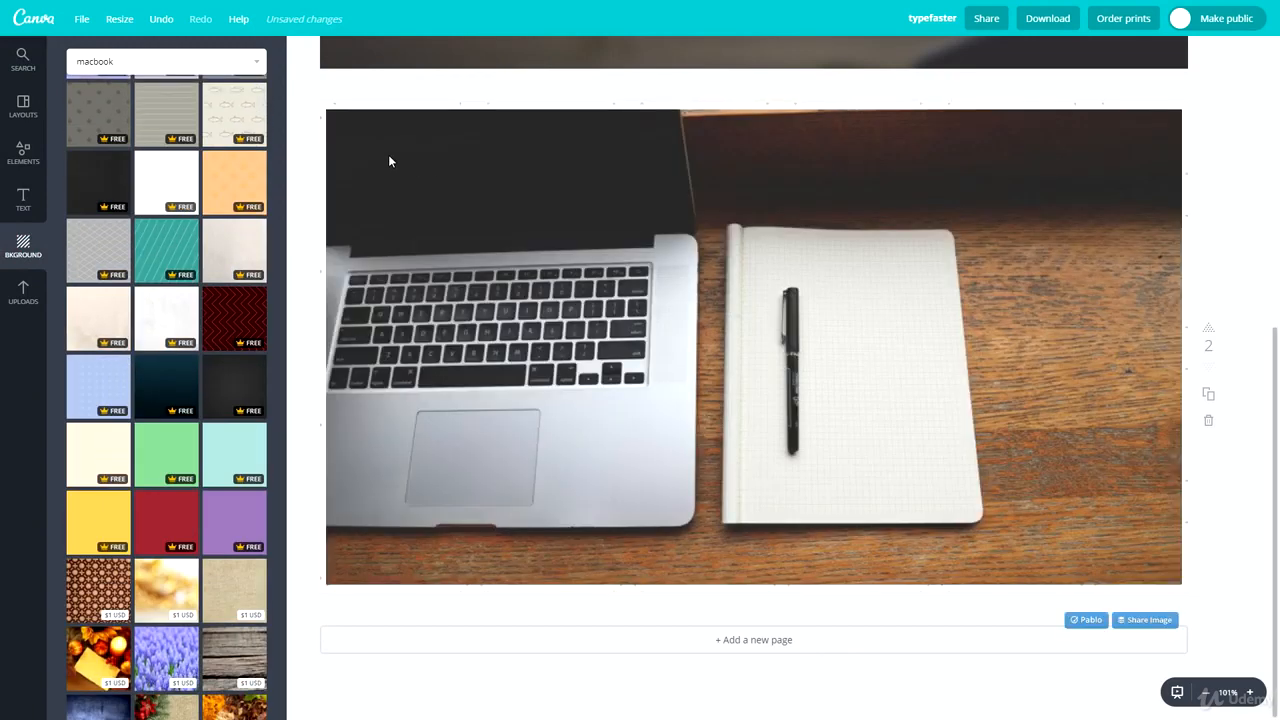
Step: Replace the background behind the photo grid on page 2 with the yellow watermelon pattern
{"action": "scroll", "coordinate": [171, 329], "scroll_direction": "up", "scroll_amount": 10}
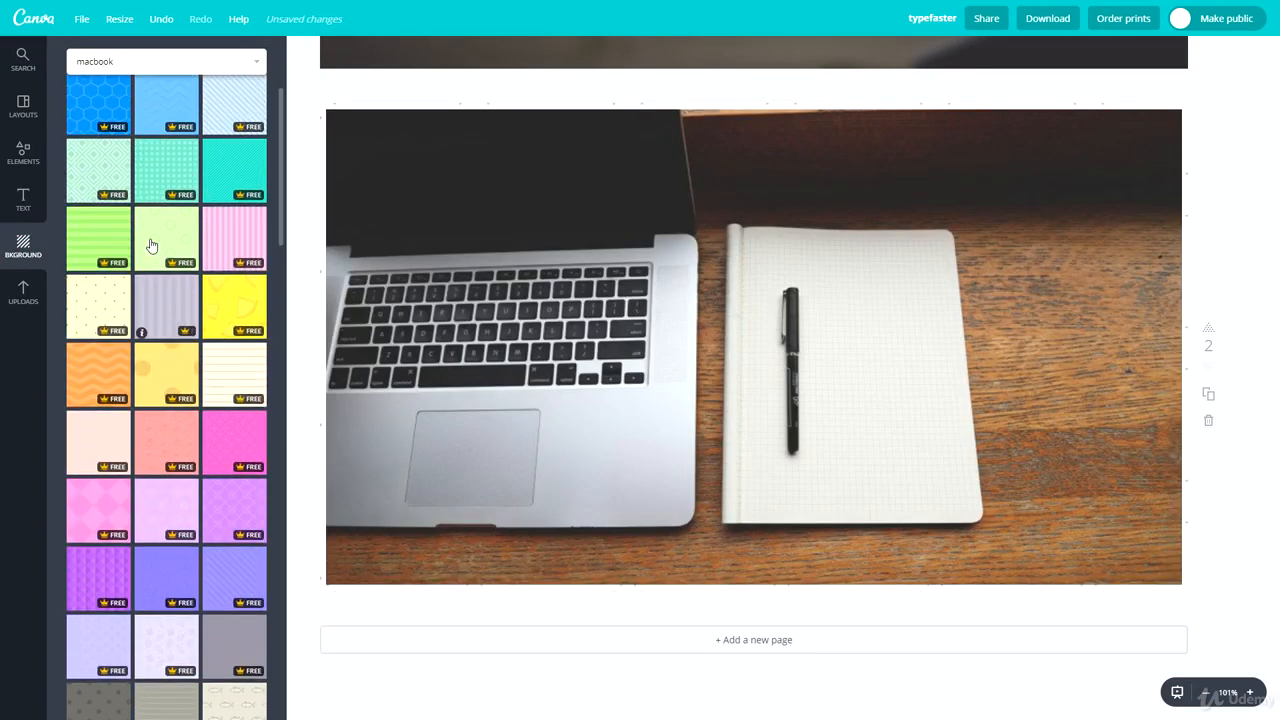
{"action": "left_click", "coordinate": [216, 302]}
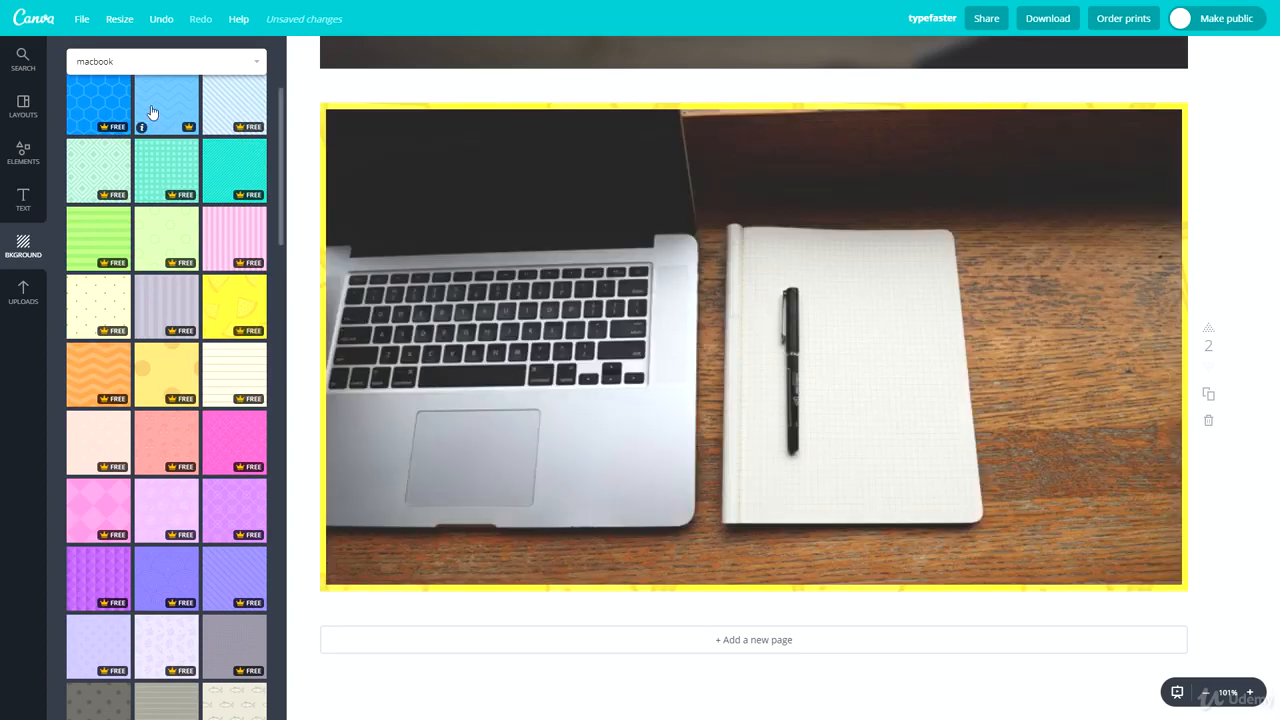
{"action": "scroll", "coordinate": [151, 114], "scroll_direction": "up", "scroll_amount": 3}
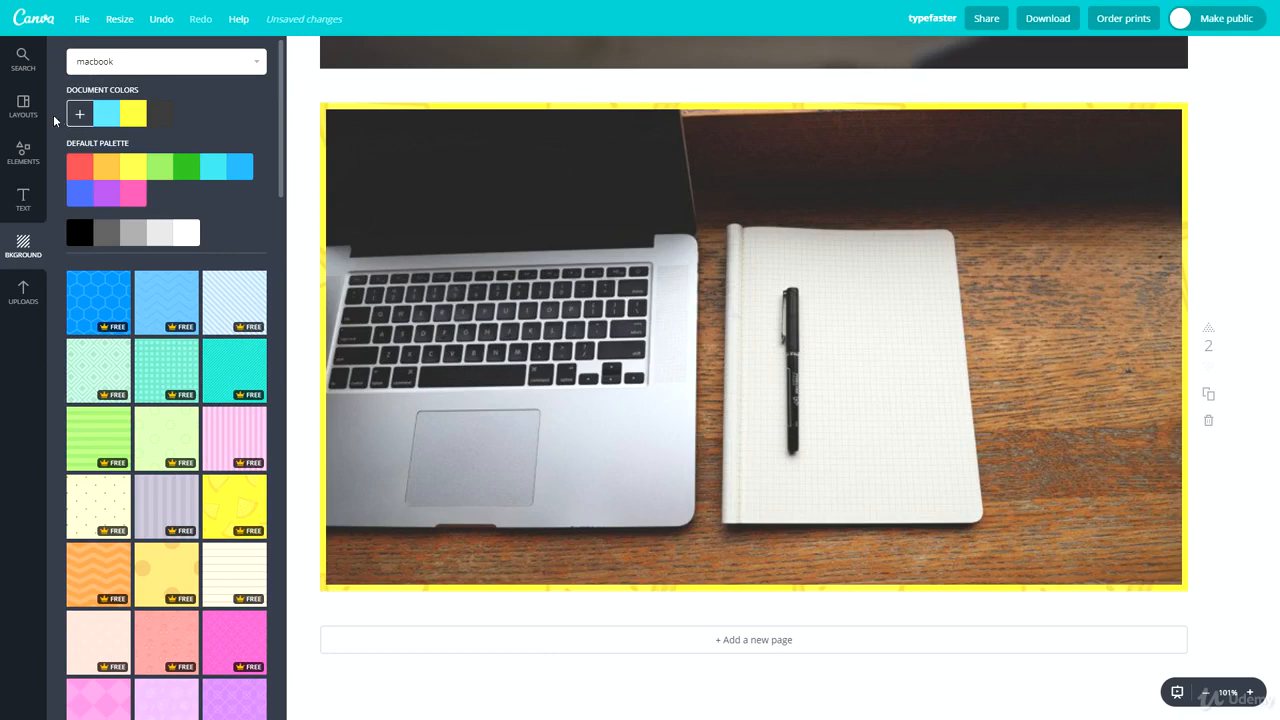
Step: Delete the laptop photo and its grid from page 2, and undo the deletion
{"action": "left_click", "coordinate": [23, 106]}
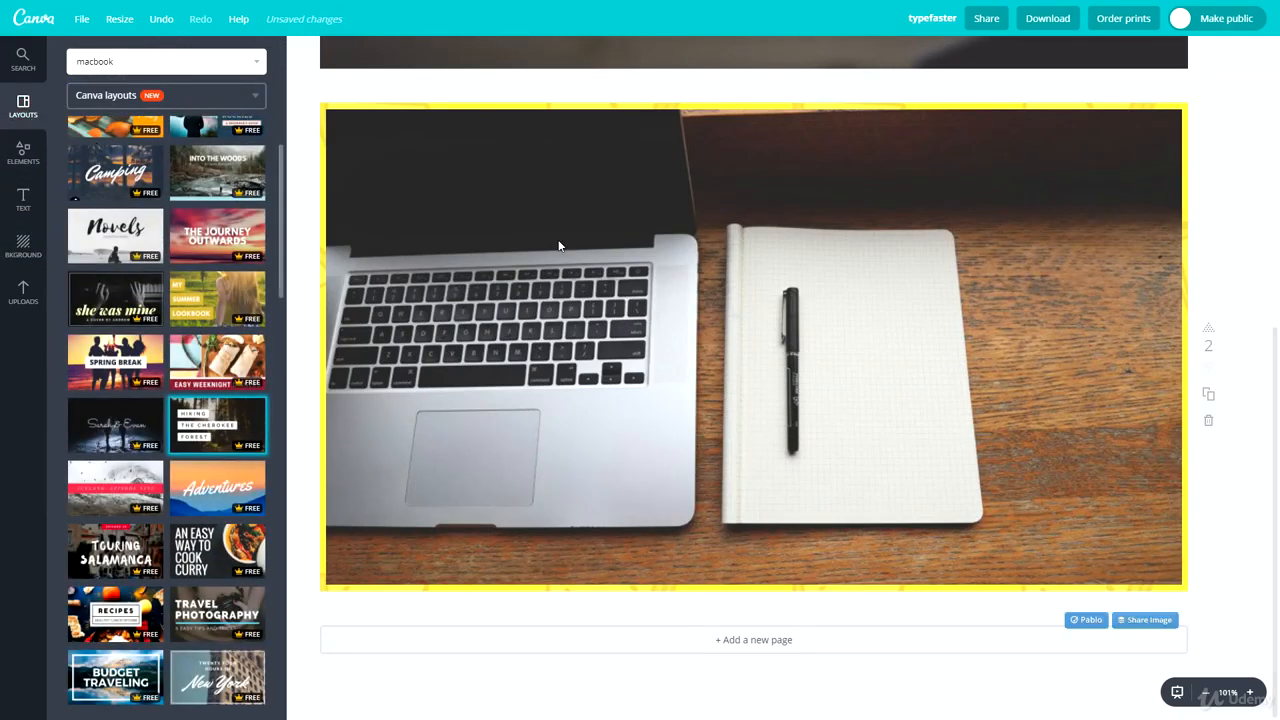
{"action": "left_click", "coordinate": [559, 244]}
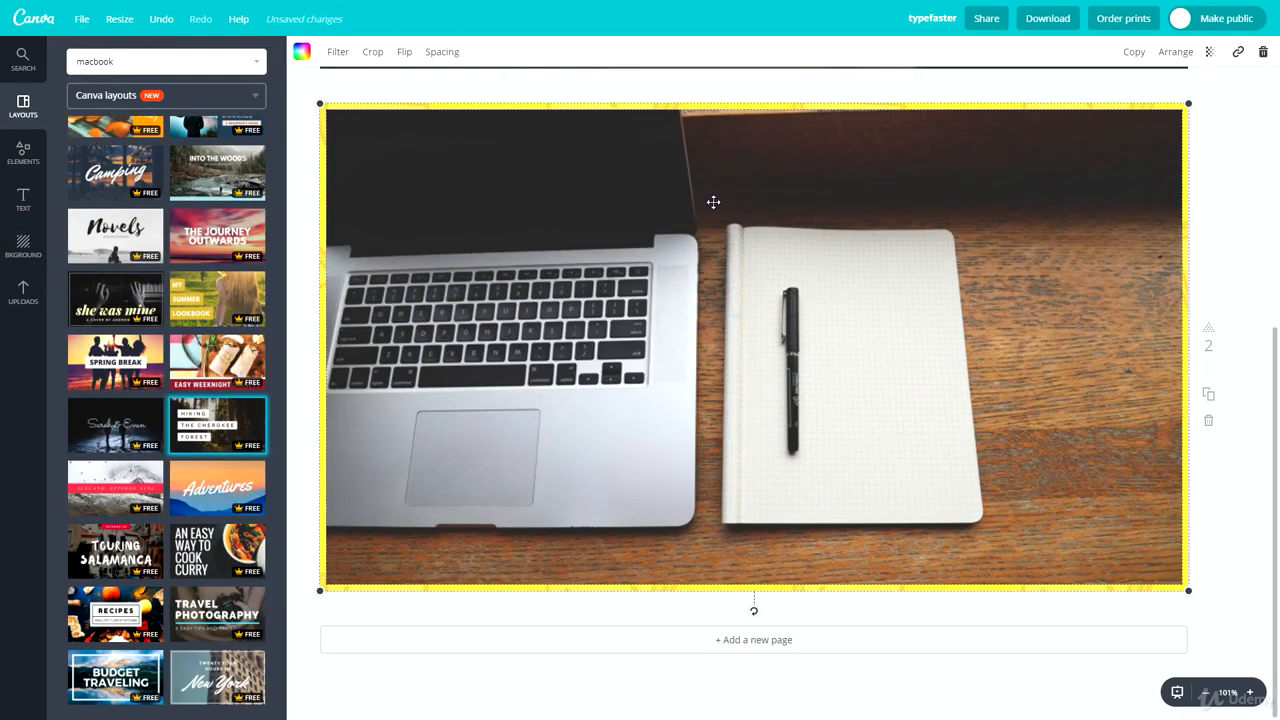
{"action": "key", "text": "Delete"}
{"action": "key", "text": "Delete"}
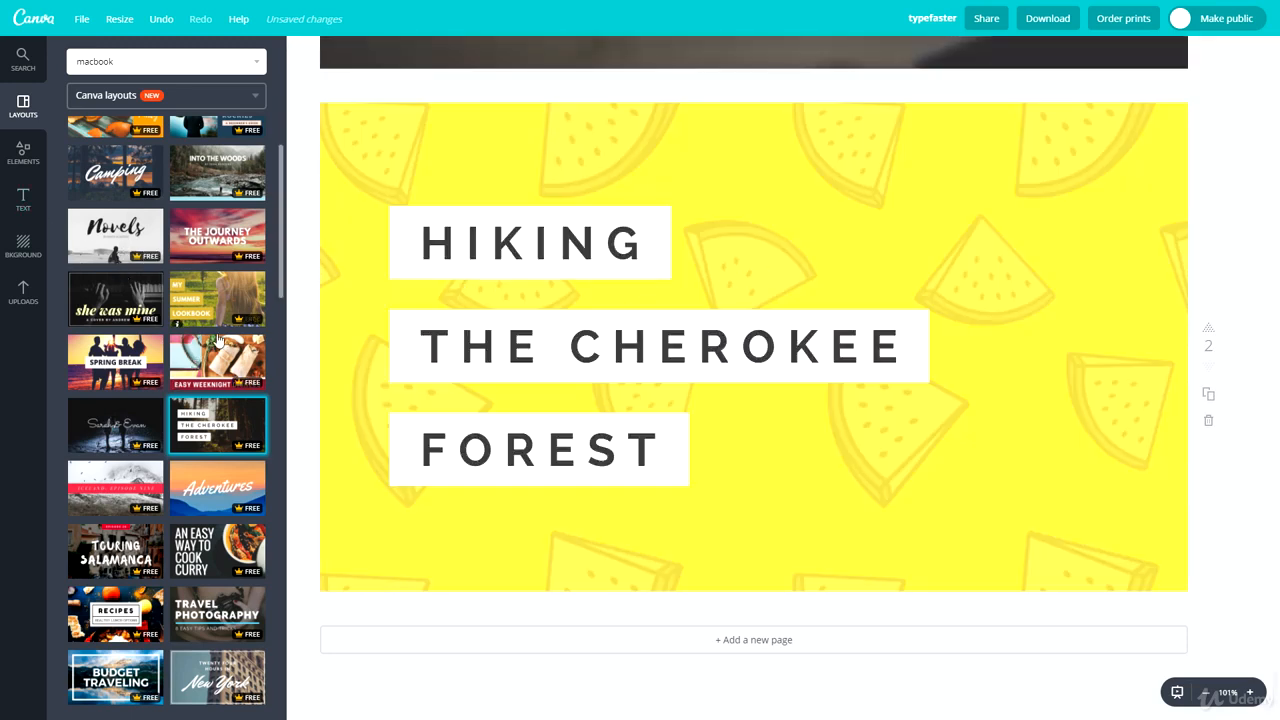
{"action": "key", "text": "ctrl+z"}
{"action": "key", "text": "ctrl+z"}
Step: Send the laptop photo grid backward behind the title text, and delete the photo and the grid
{"action": "left_click", "coordinate": [1172, 52]}
{"action": "left_click", "coordinate": [1130, 112]}
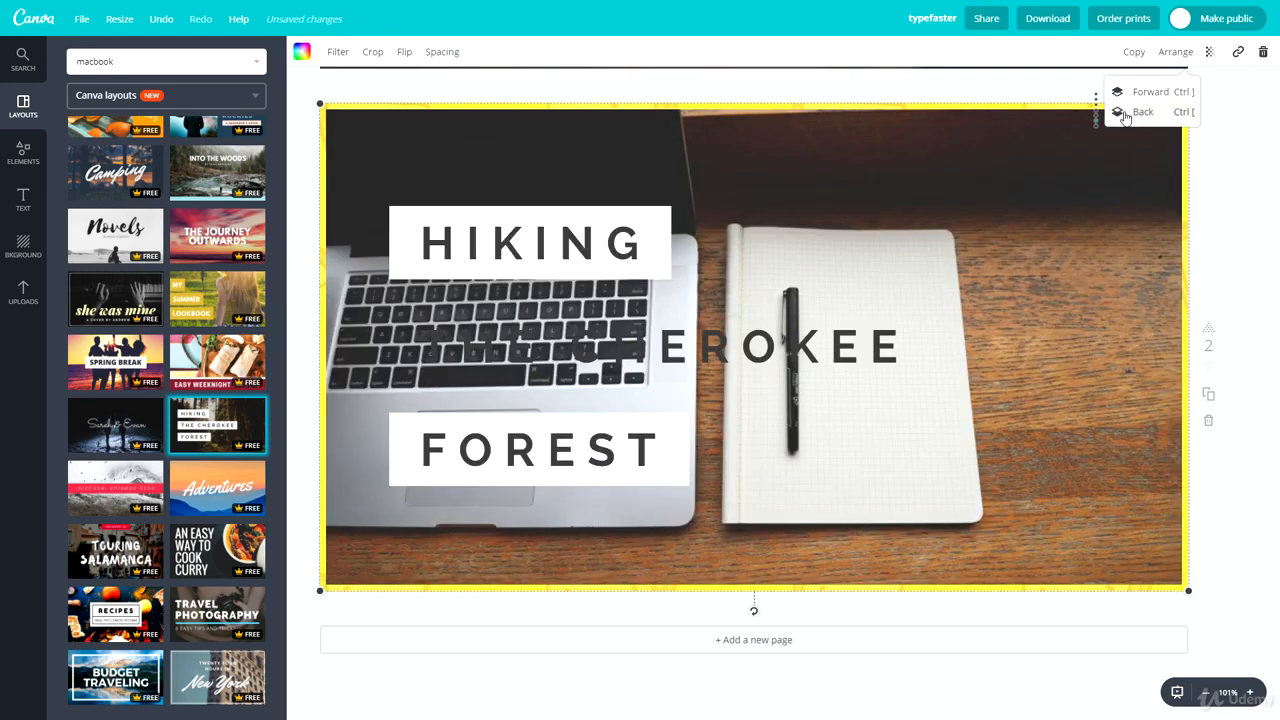
{"action": "left_click", "coordinate": [1033, 219]}
{"action": "key", "text": "Delete"}
{"action": "key", "text": "Delete"}
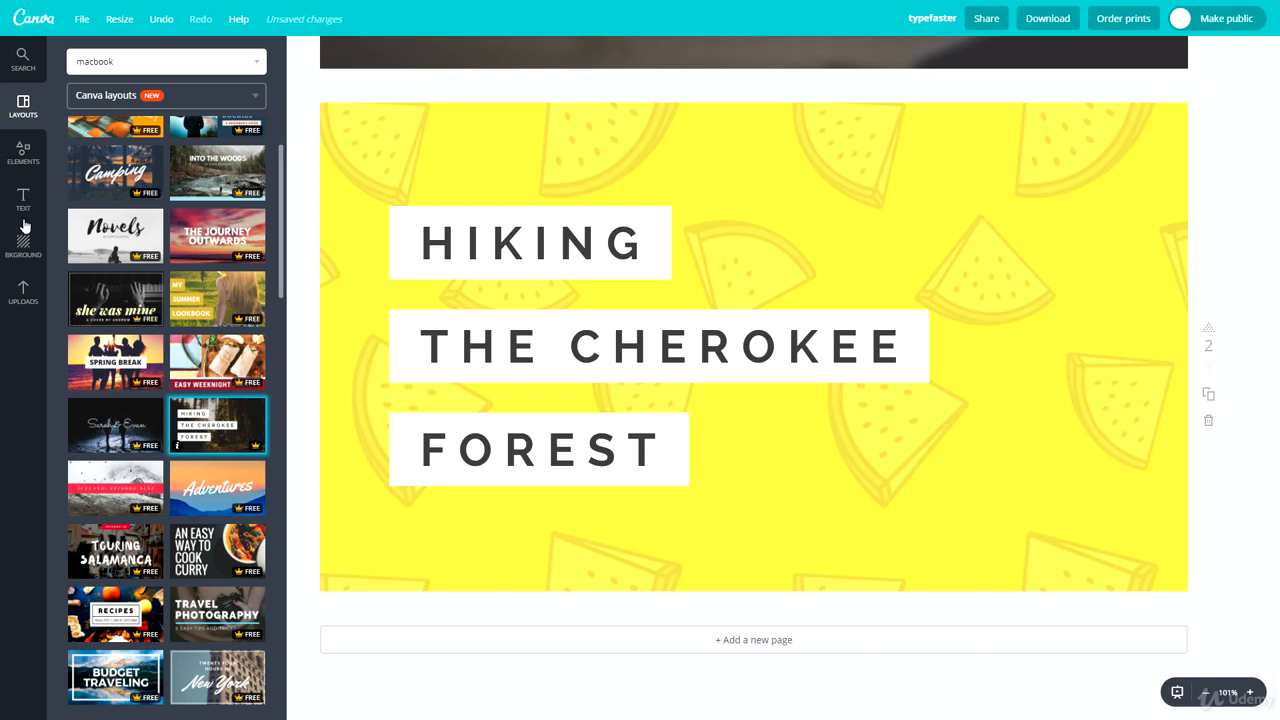
Step: Apply the copper coins photo as the background of page 2
{"action": "left_click", "coordinate": [23, 292]}
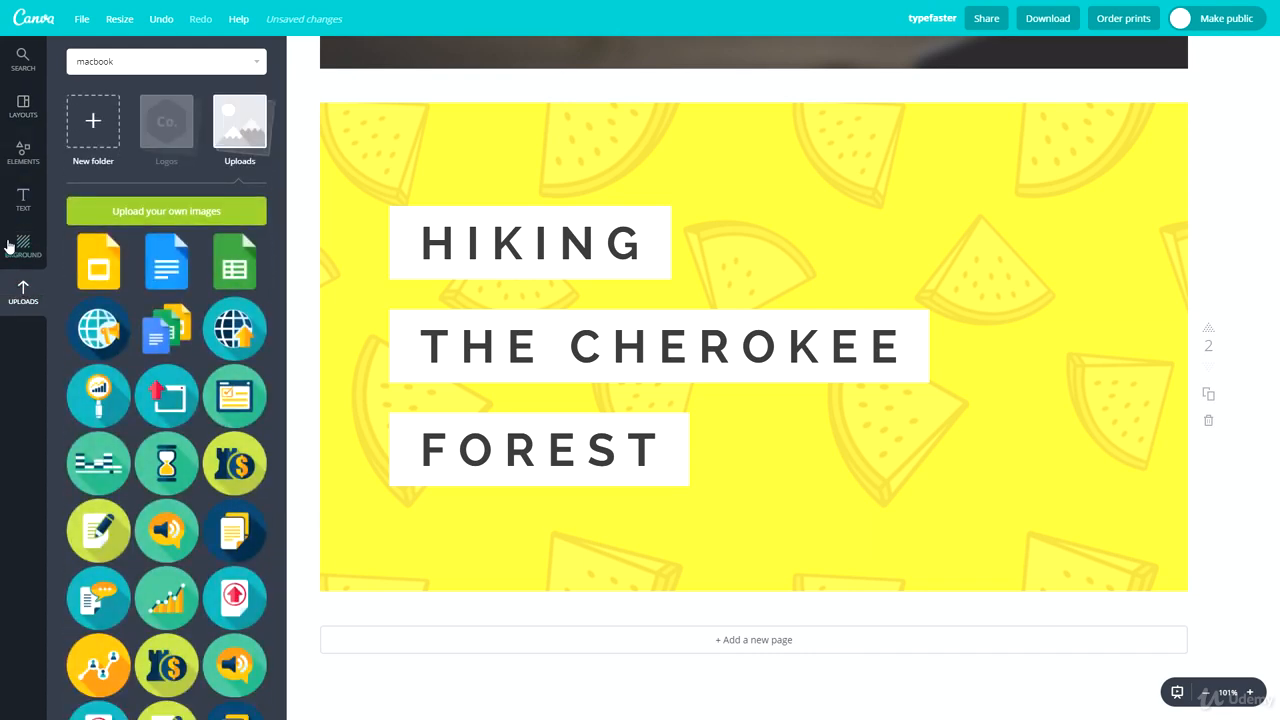
{"action": "left_click", "coordinate": [19, 247]}
{"action": "scroll", "coordinate": [156, 365], "scroll_direction": "down", "scroll_amount": 10}
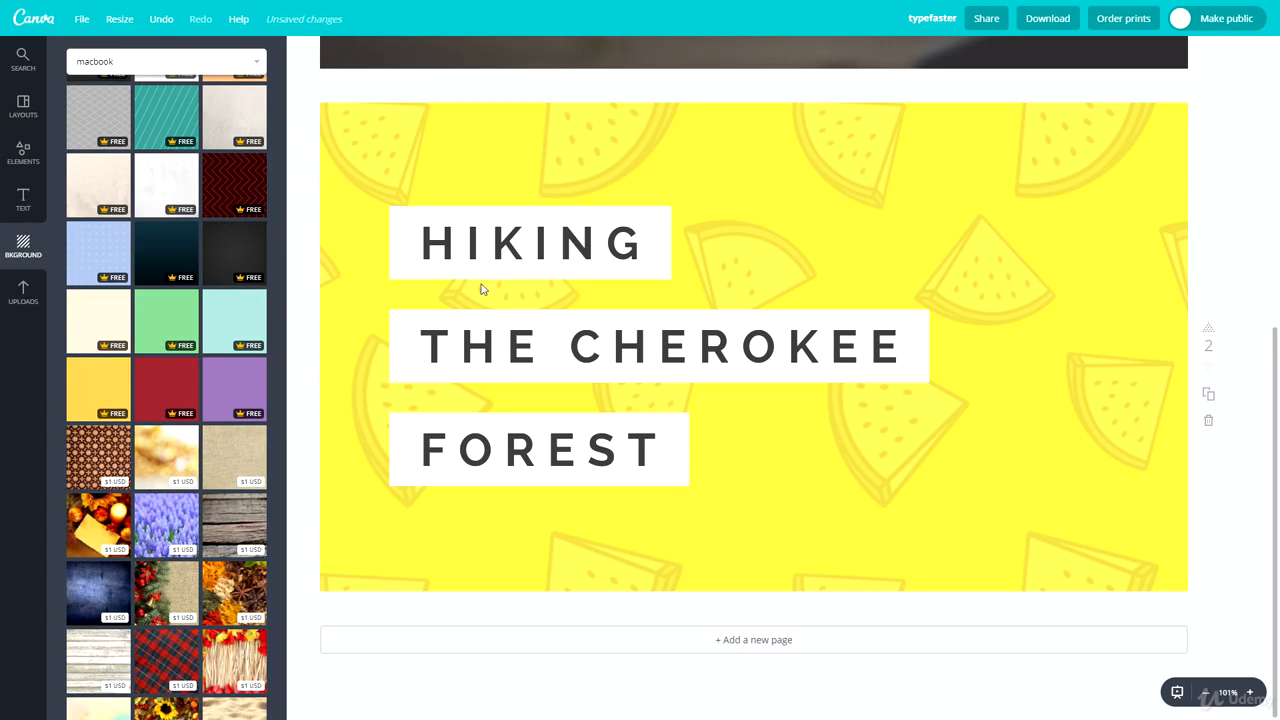
{"action": "scroll", "coordinate": [186, 386], "scroll_direction": "down", "scroll_amount": 5}
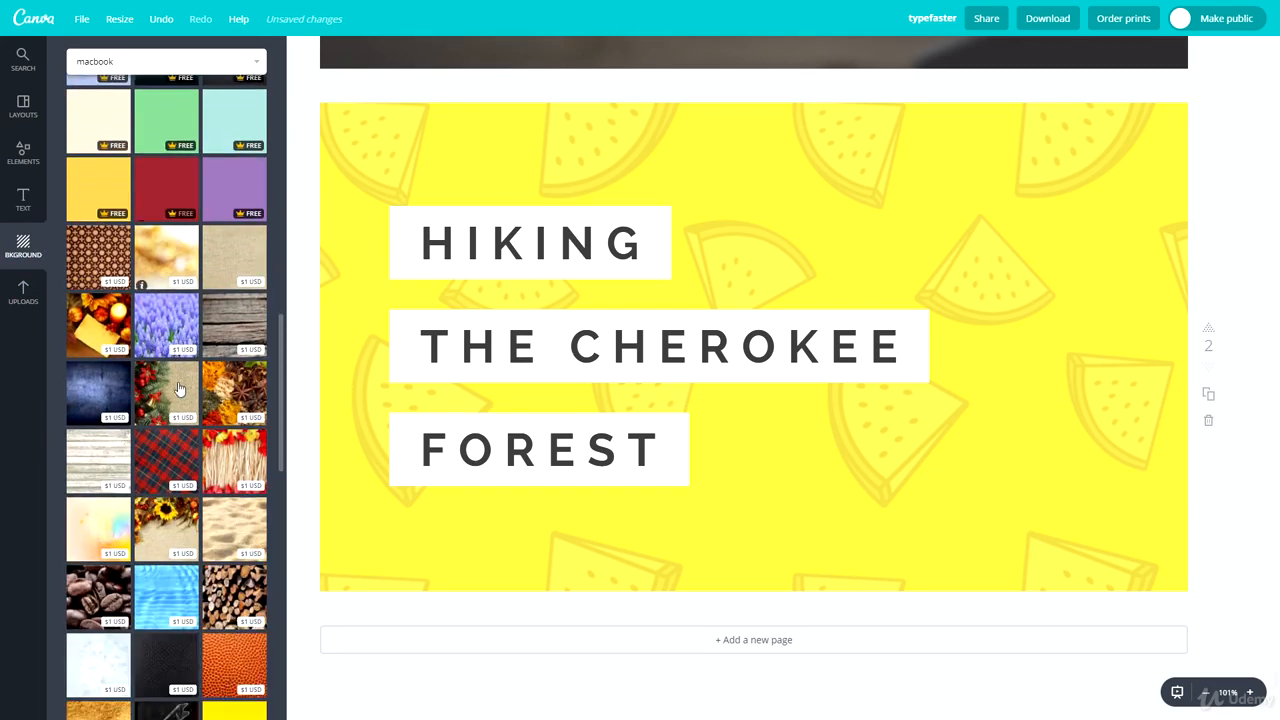
{"action": "scroll", "coordinate": [156, 401], "scroll_direction": "down", "scroll_amount": 5}
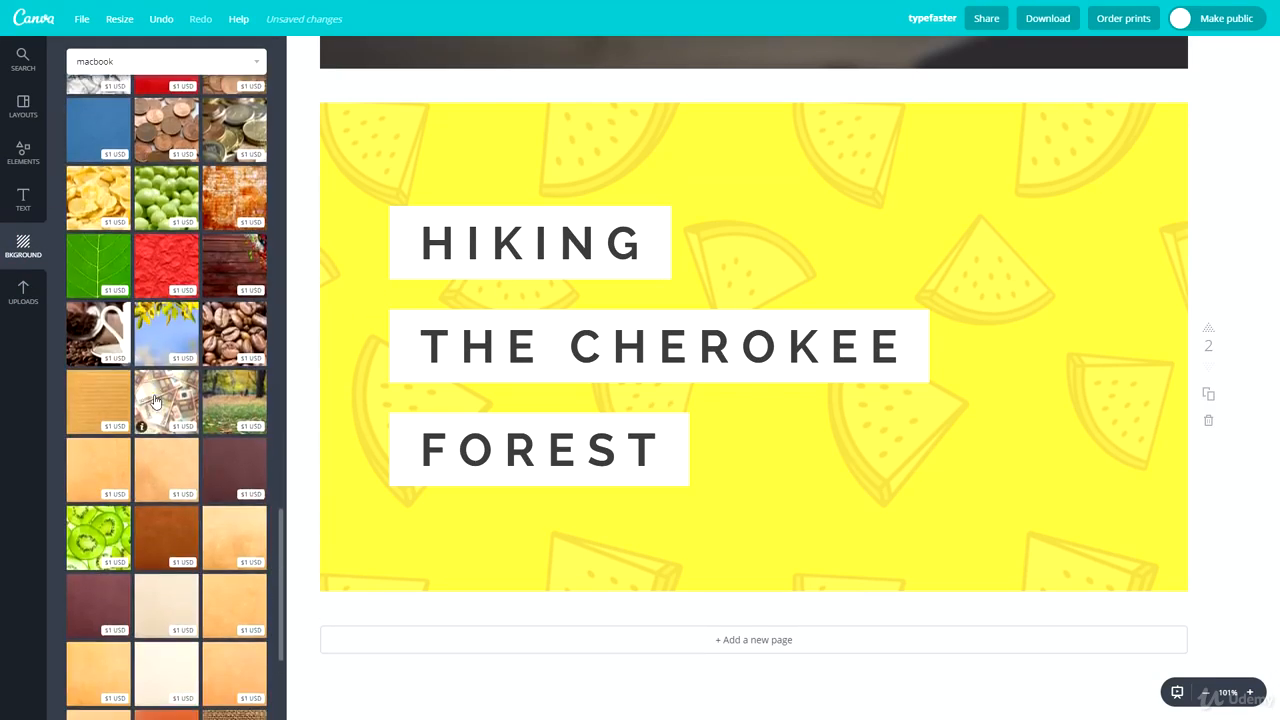
{"action": "left_click", "coordinate": [155, 222]}
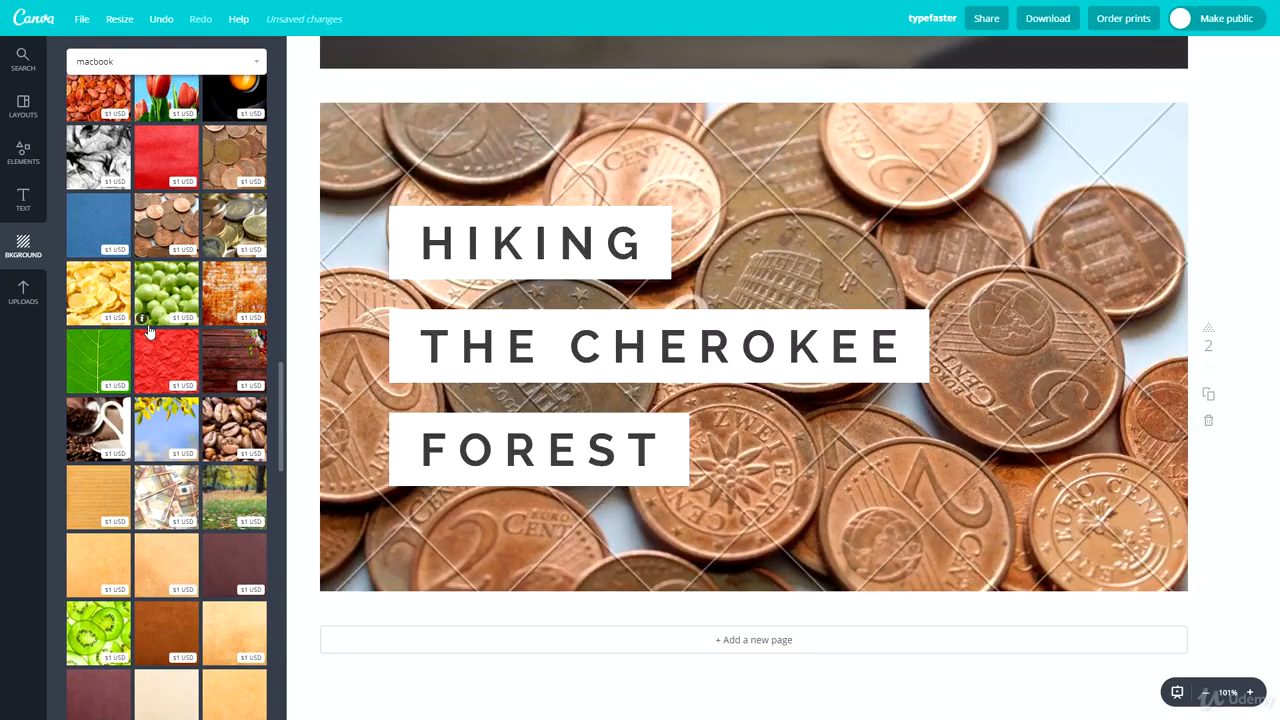
Step: Try the dark grey gradient background on page 2 and replace it with the black wood-textured one
{"action": "scroll", "coordinate": [170, 480], "scroll_direction": "up", "scroll_amount": 3}
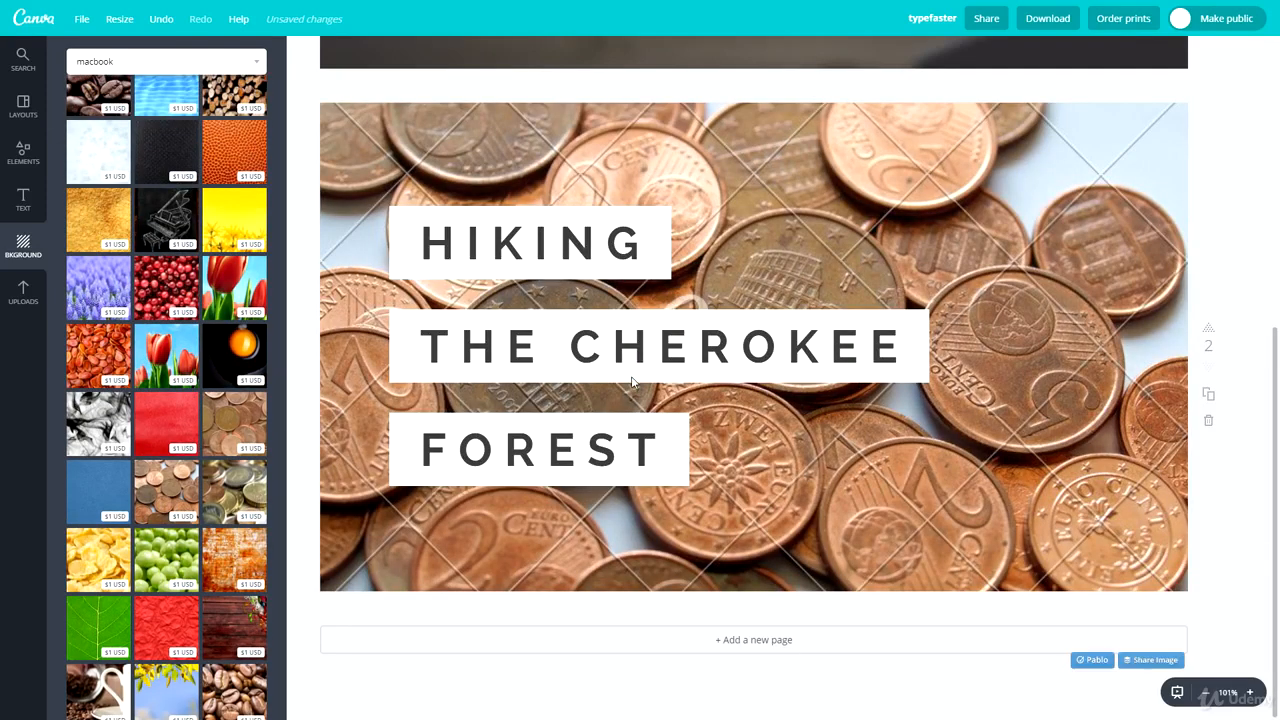
{"action": "scroll", "coordinate": [156, 481], "scroll_direction": "up", "scroll_amount": 10}
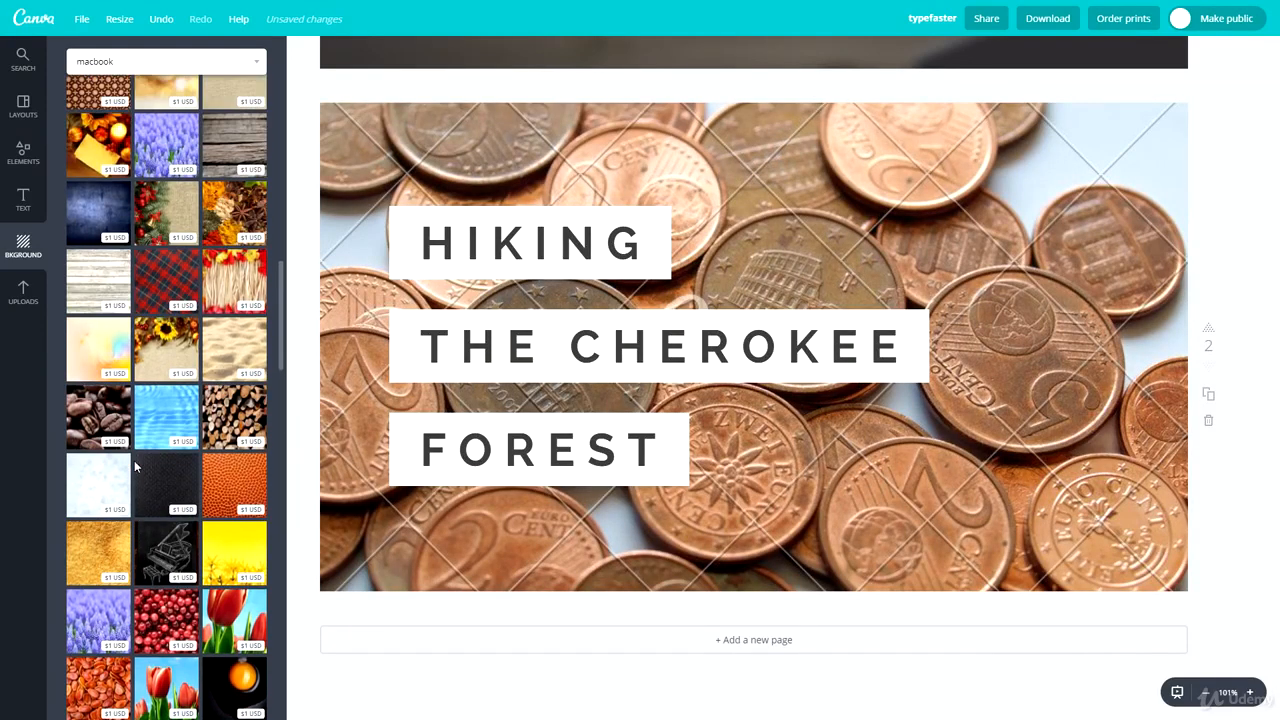
{"action": "scroll", "coordinate": [118, 460], "scroll_direction": "up", "scroll_amount": 2}
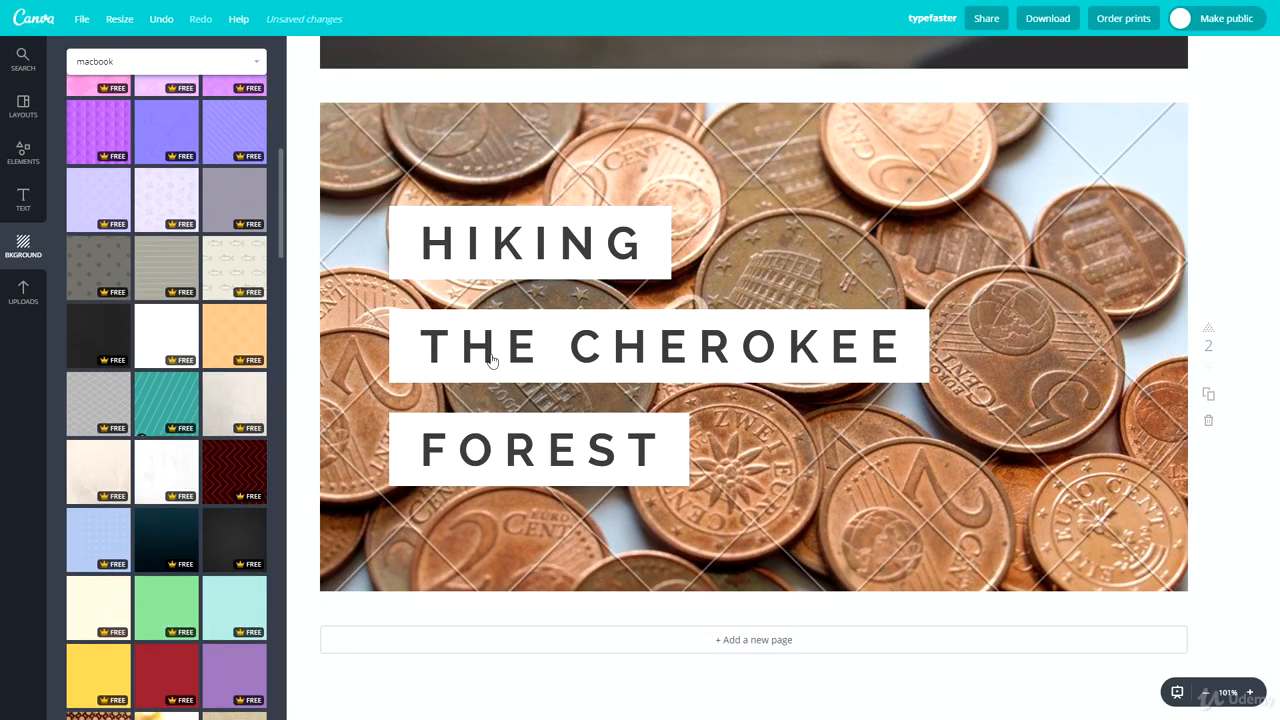
{"action": "left_click", "coordinate": [248, 538]}
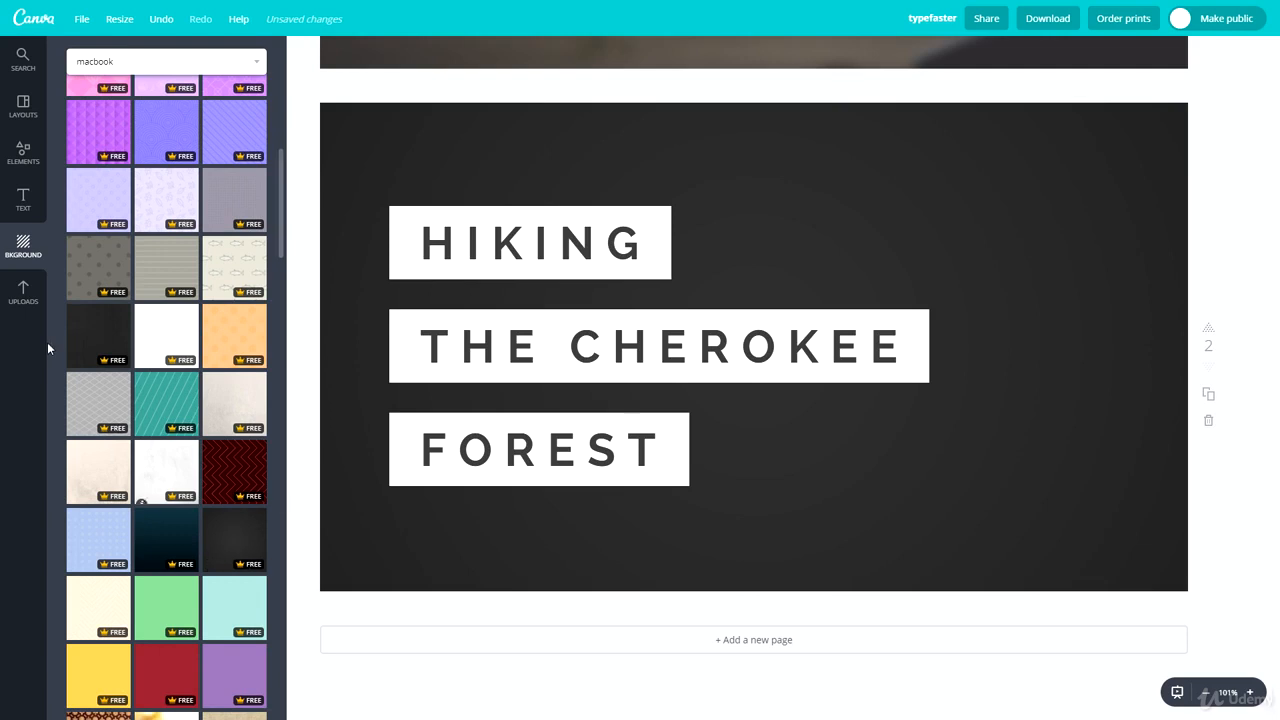
{"action": "left_click", "coordinate": [74, 330]}
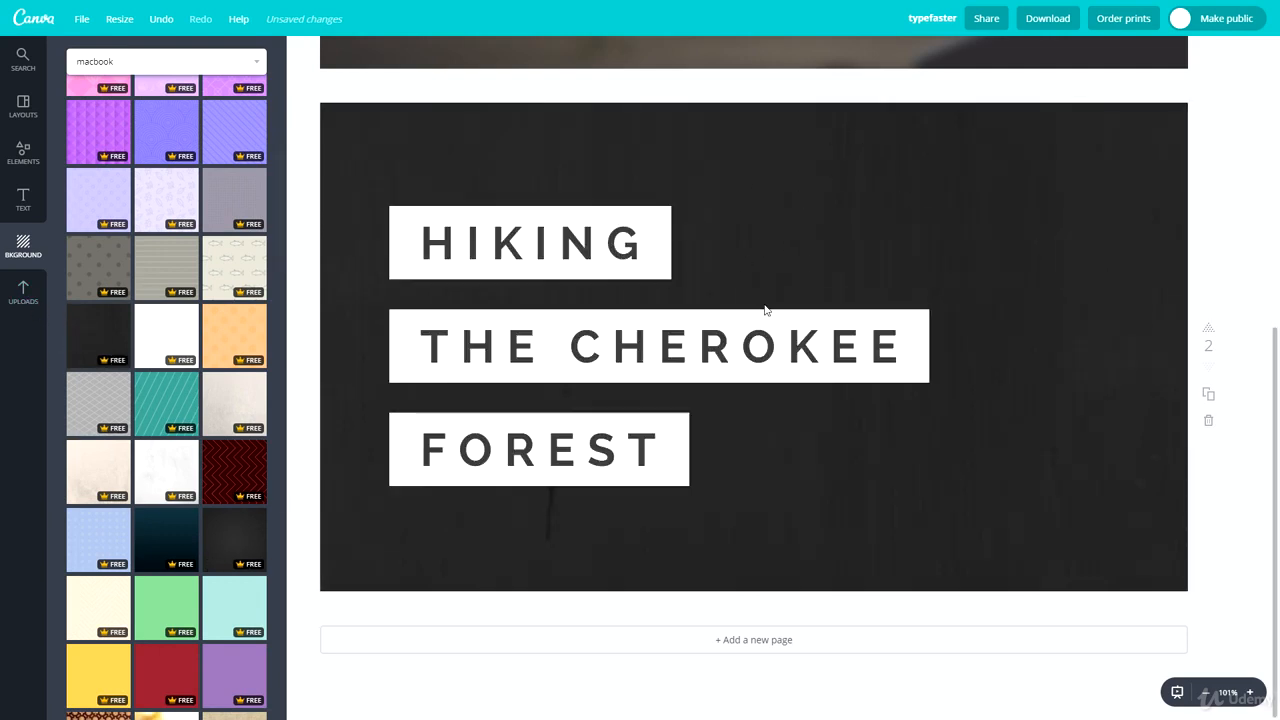
{"action": "scroll", "coordinate": [148, 318], "scroll_direction": "up", "scroll_amount": 1}
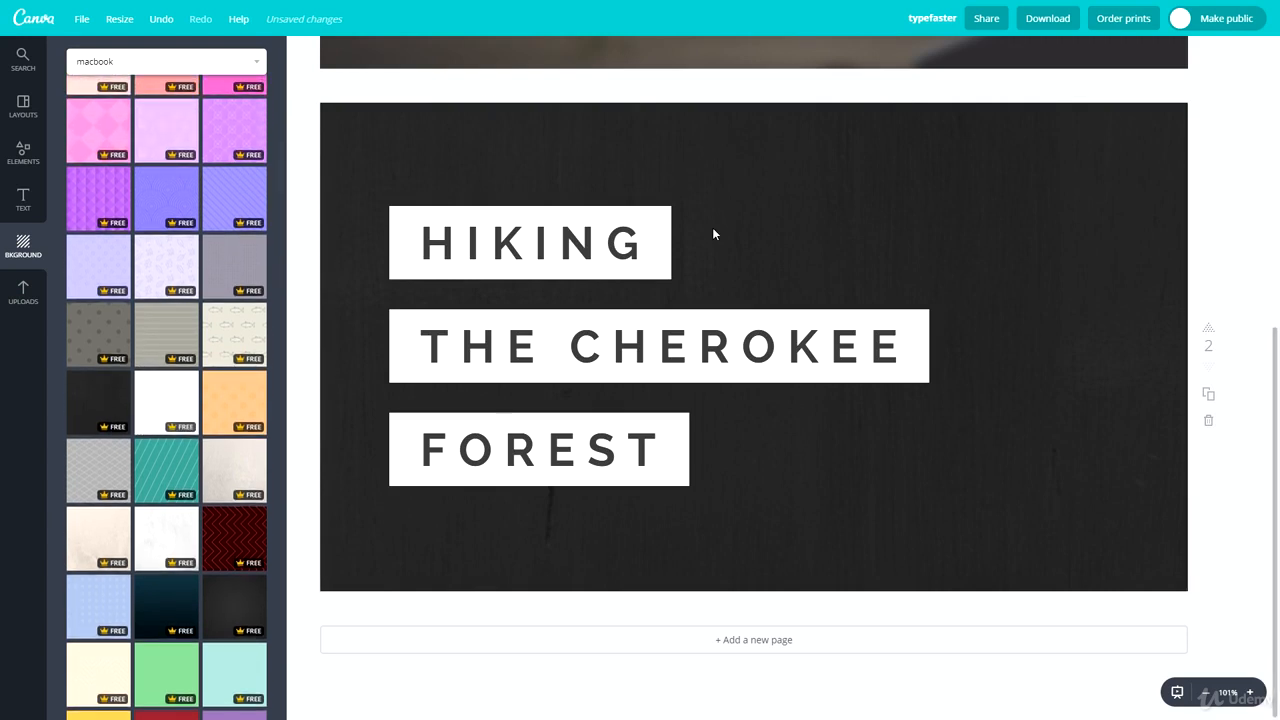
Step: Examine page 2's title text and background texture up close at up to 300% zoom, and return to the full-page view
{"action": "left_click", "coordinate": [1248, 692]}
{"action": "left_click", "coordinate": [1248, 692]}
{"action": "left_click", "coordinate": [1248, 692]}
{"action": "left_click", "coordinate": [1248, 692]}
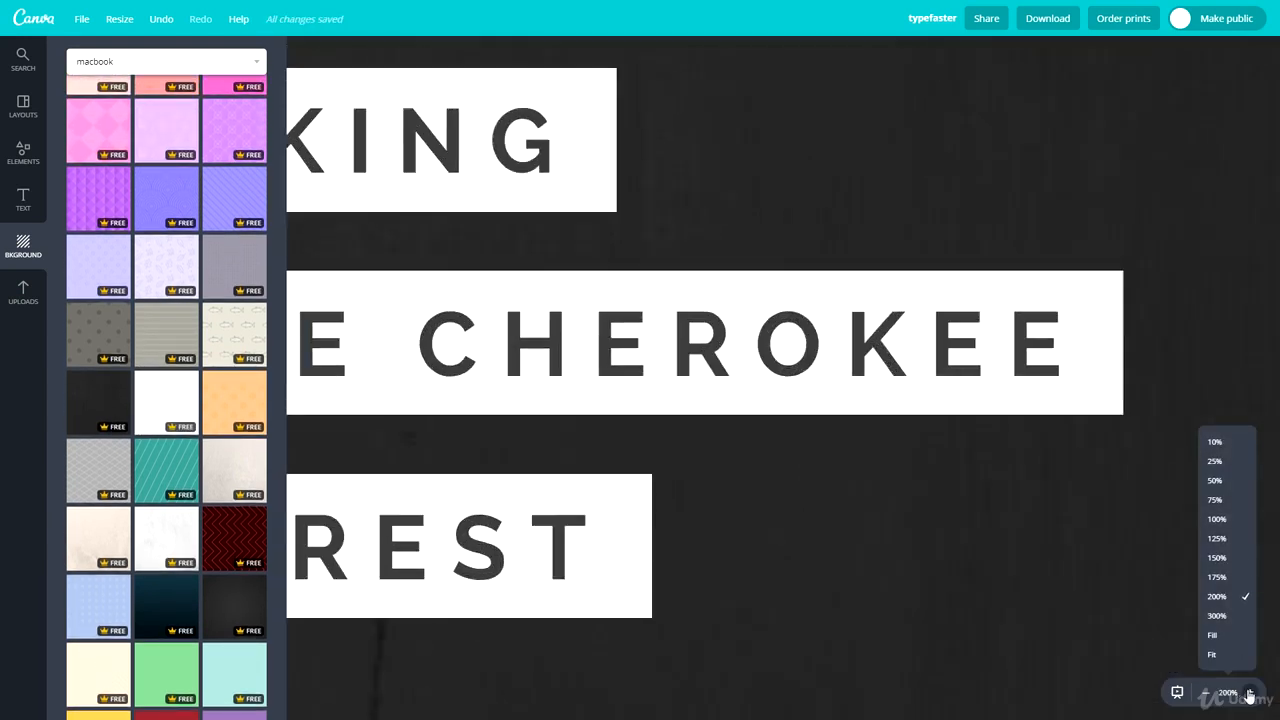
{"action": "left_click", "coordinate": [1248, 692]}
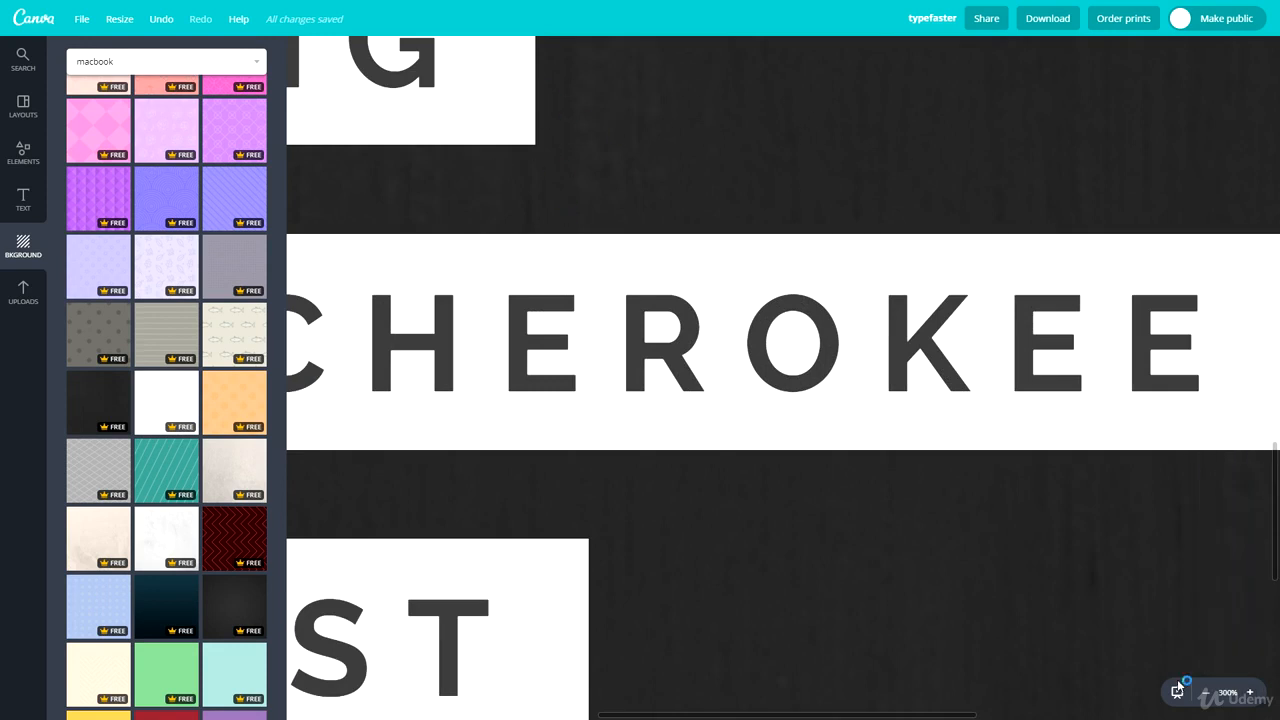
{"action": "left_click", "coordinate": [1206, 693]}
{"action": "left_click", "coordinate": [1206, 693]}
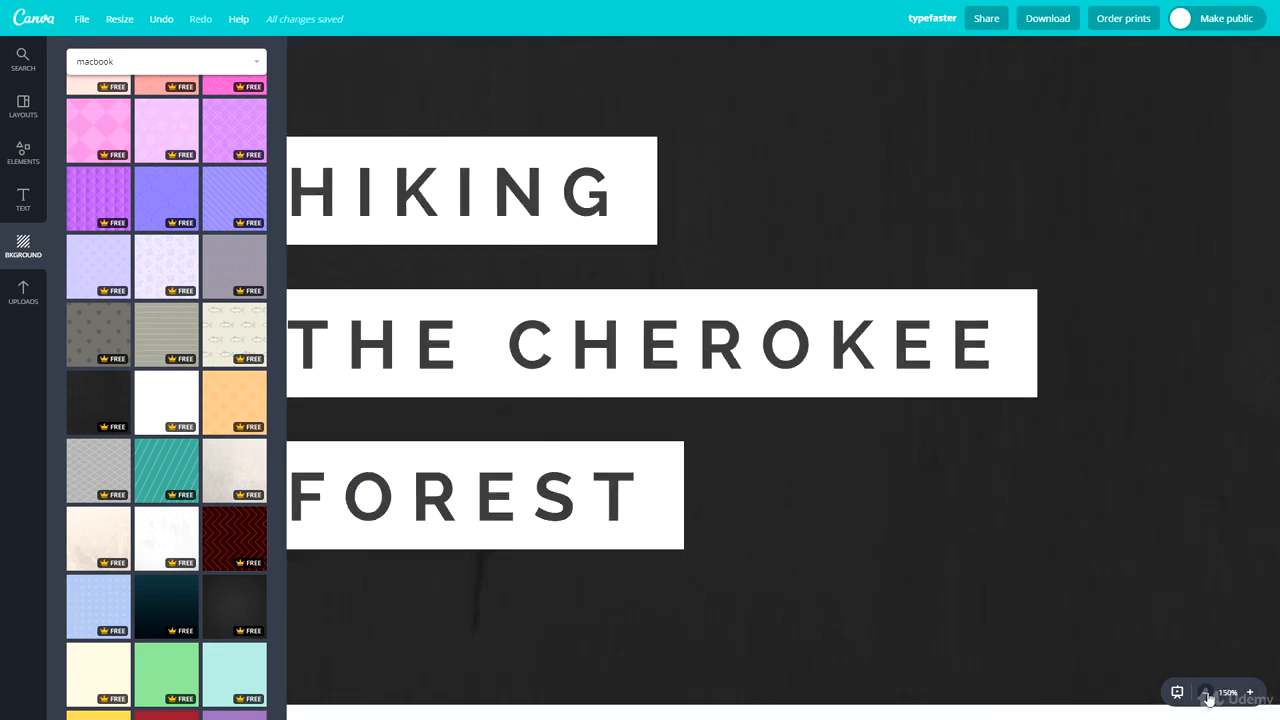
{"action": "left_click", "coordinate": [1206, 694]}
{"action": "left_click", "coordinate": [1206, 694]}
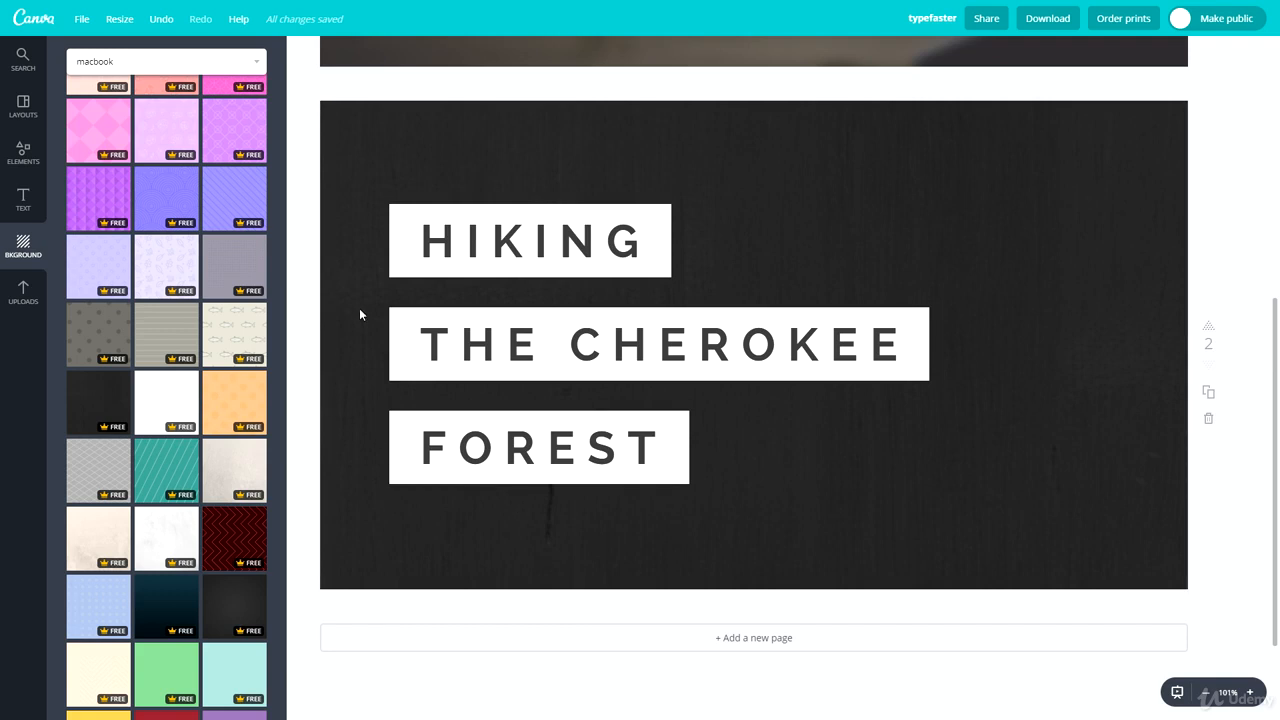
Step: Slightly reduce the size of the white box behind the word HIKING
{"action": "left_click", "coordinate": [392, 209]}
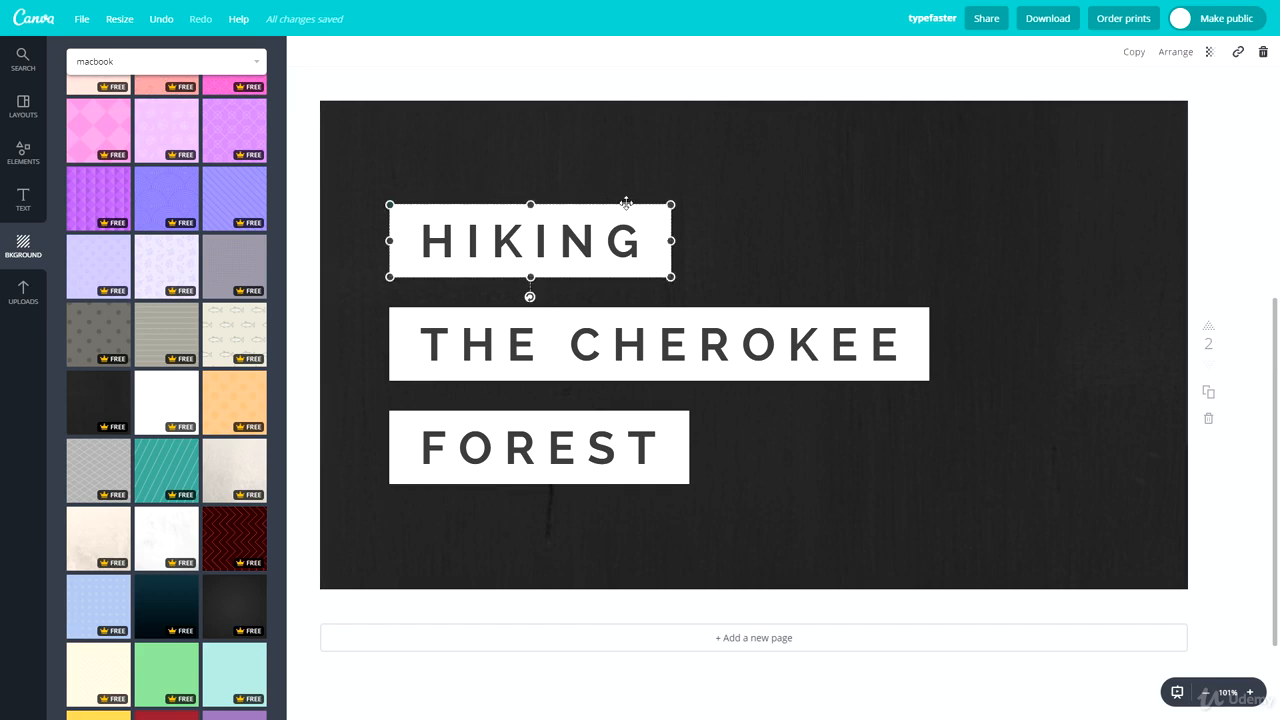
{"action": "mouse_move", "coordinate": [660, 208]}
{"action": "left_mouse_down"}
{"action": "mouse_move", "coordinate": [811, 169]}
{"action": "mouse_move", "coordinate": [589, 229]}
{"action": "mouse_move", "coordinate": [789, 194]}
{"action": "mouse_move", "coordinate": [667, 219]}
{"action": "mouse_move", "coordinate": [664, 207]}
{"action": "left_mouse_up"}
{"action": "left_click", "coordinate": [928, 217]}
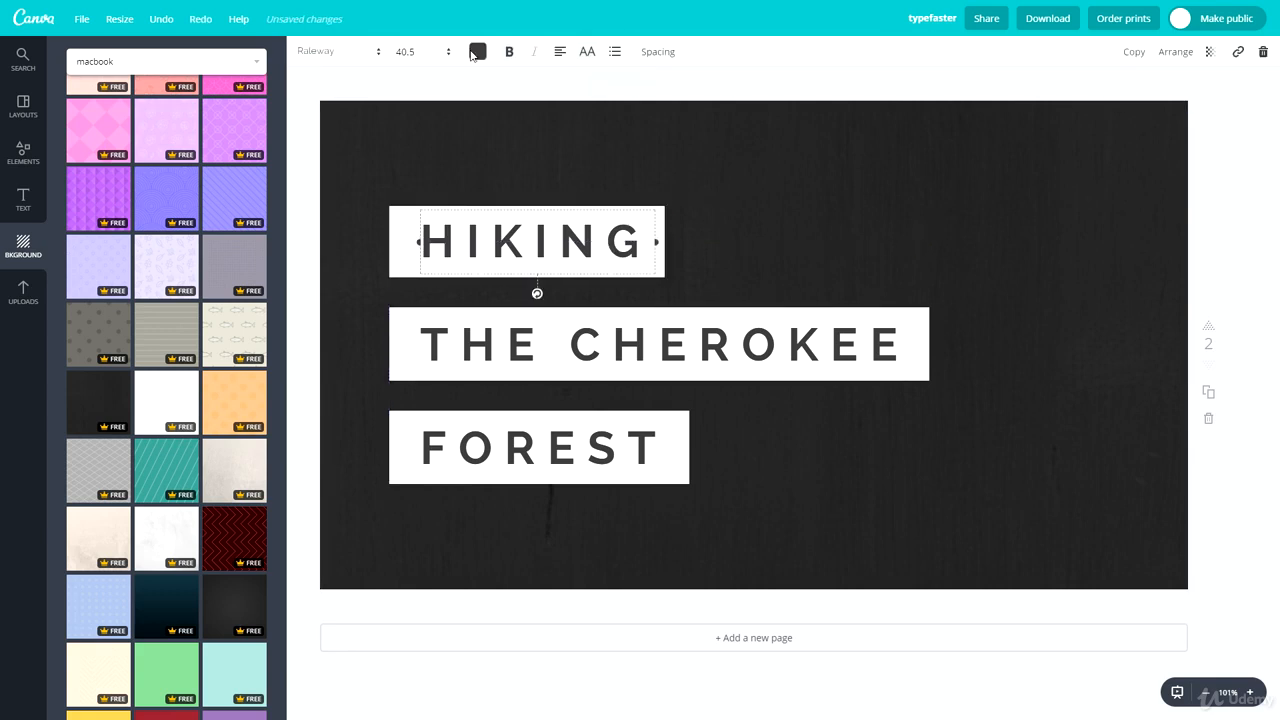
Step: Turn bold off and on for the HIKING text, and try centre and right alignment before restoring left alignment
{"action": "left_click", "coordinate": [508, 56]}
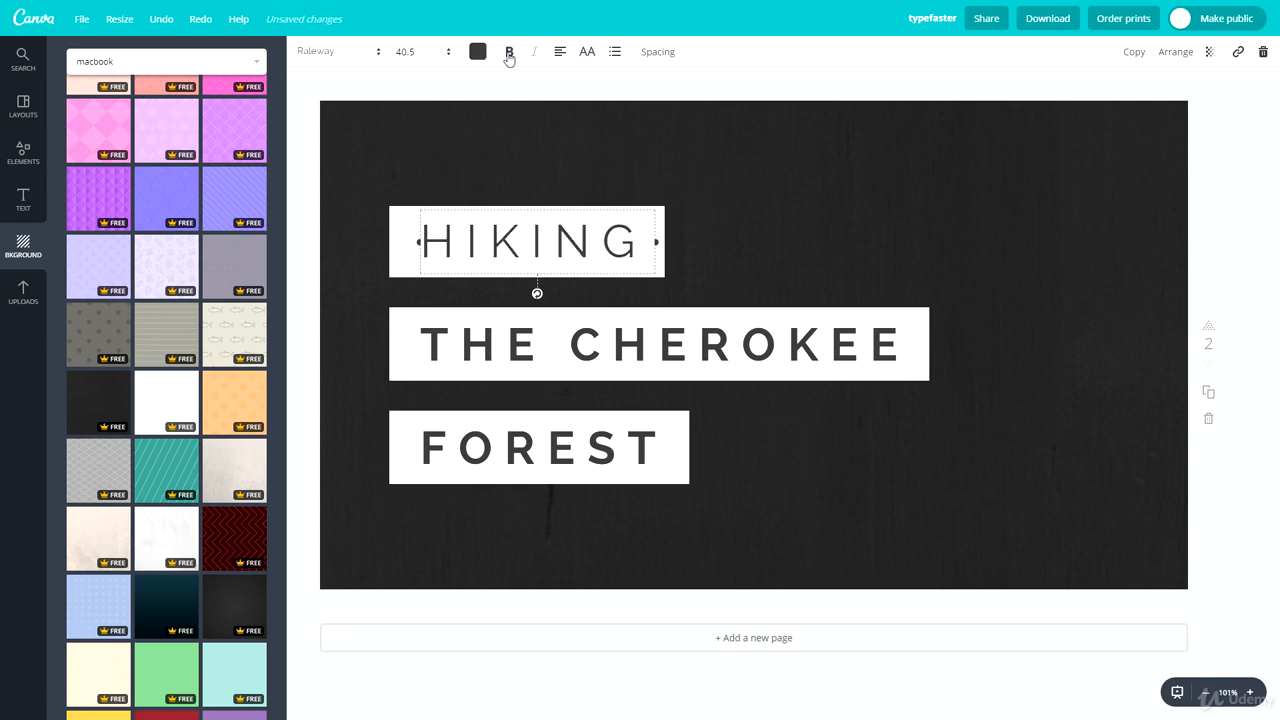
{"action": "left_click", "coordinate": [508, 56]}
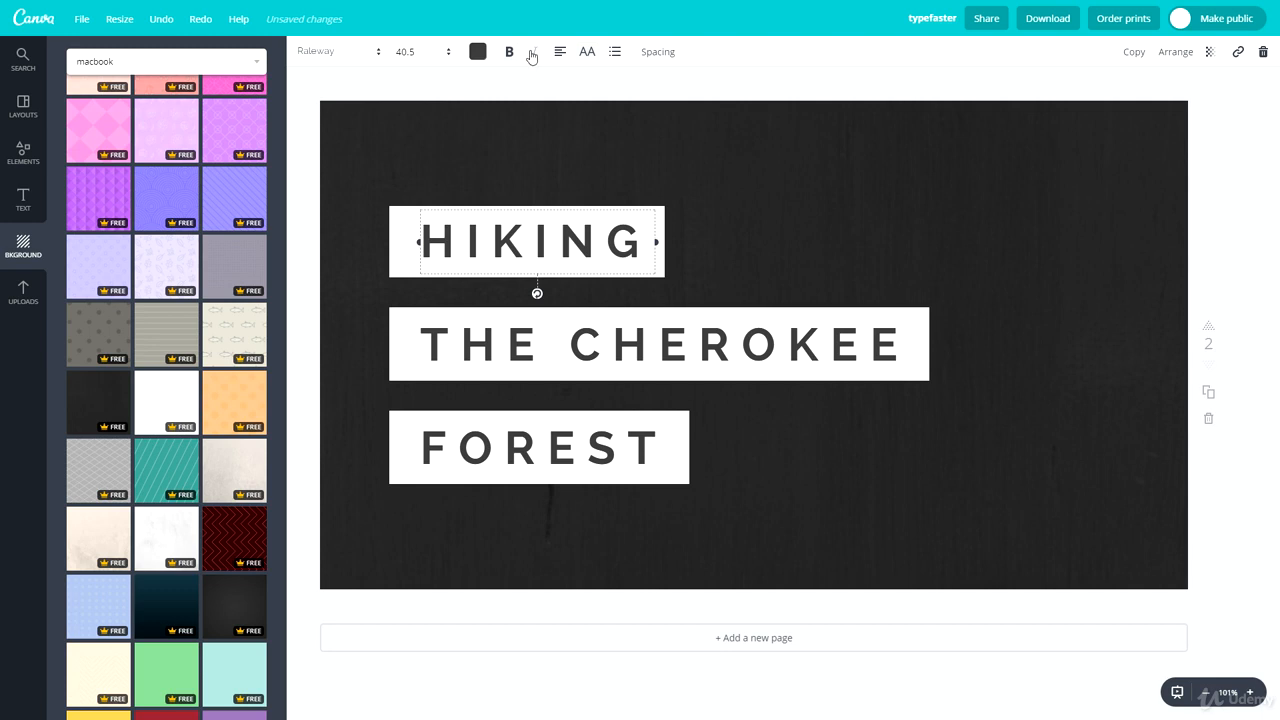
{"action": "left_click", "coordinate": [556, 55]}
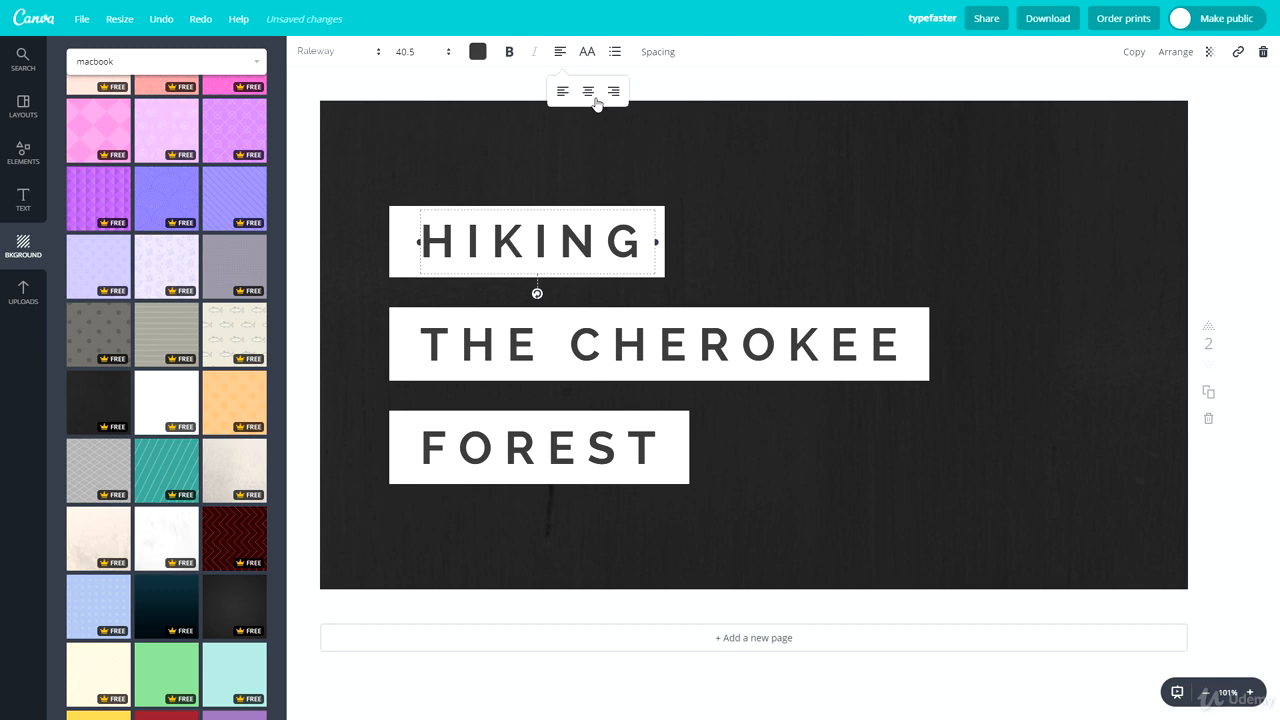
{"action": "left_click", "coordinate": [589, 93]}
{"action": "left_click", "coordinate": [609, 93]}
{"action": "left_click", "coordinate": [563, 93]}
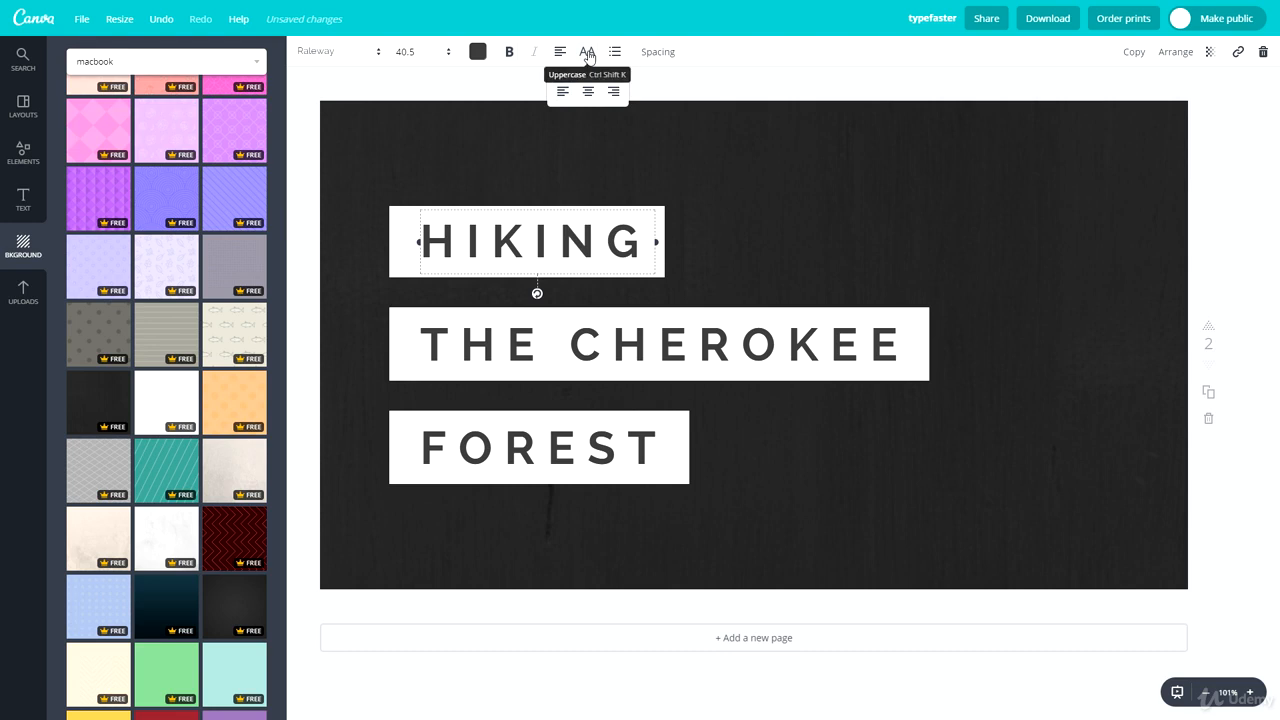
Step: Try lowercase and bullet list formatting on the HIKING text, restoring plain uppercase text
{"action": "left_click", "coordinate": [589, 55]}
{"action": "left_click", "coordinate": [589, 55]}
{"action": "left_click", "coordinate": [589, 55]}
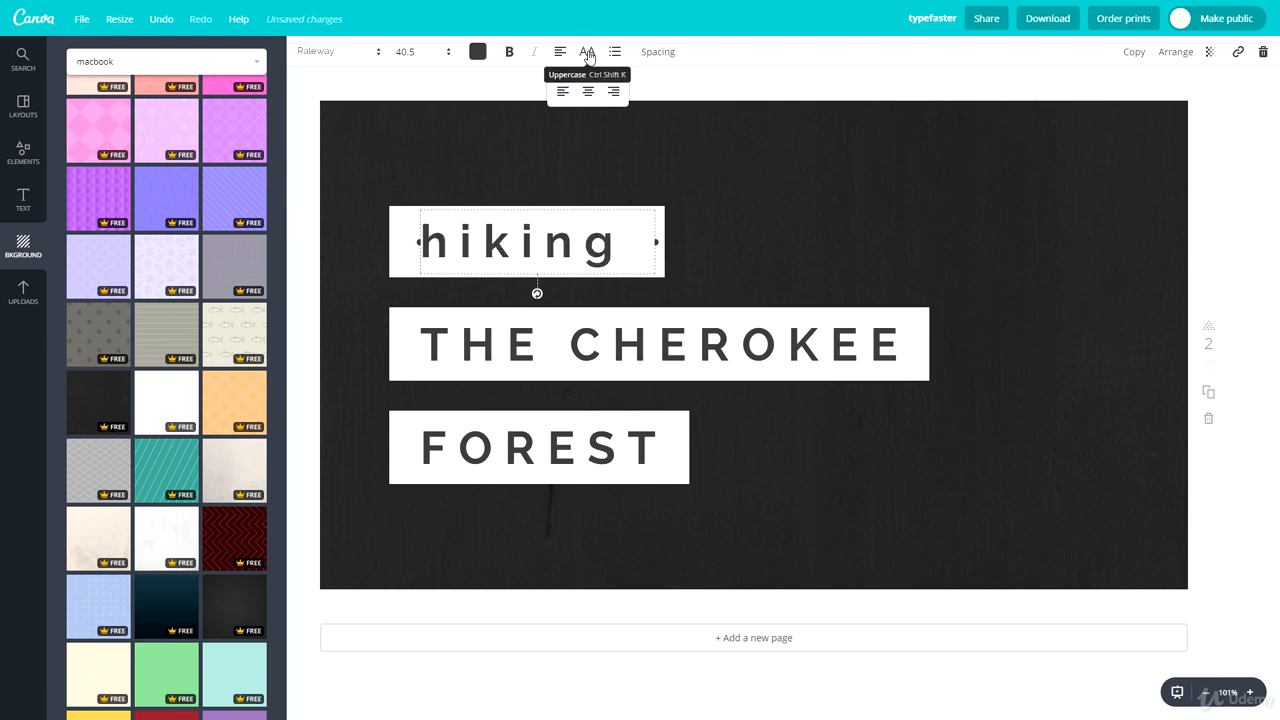
{"action": "left_click", "coordinate": [589, 55]}
{"action": "left_click", "coordinate": [616, 53]}
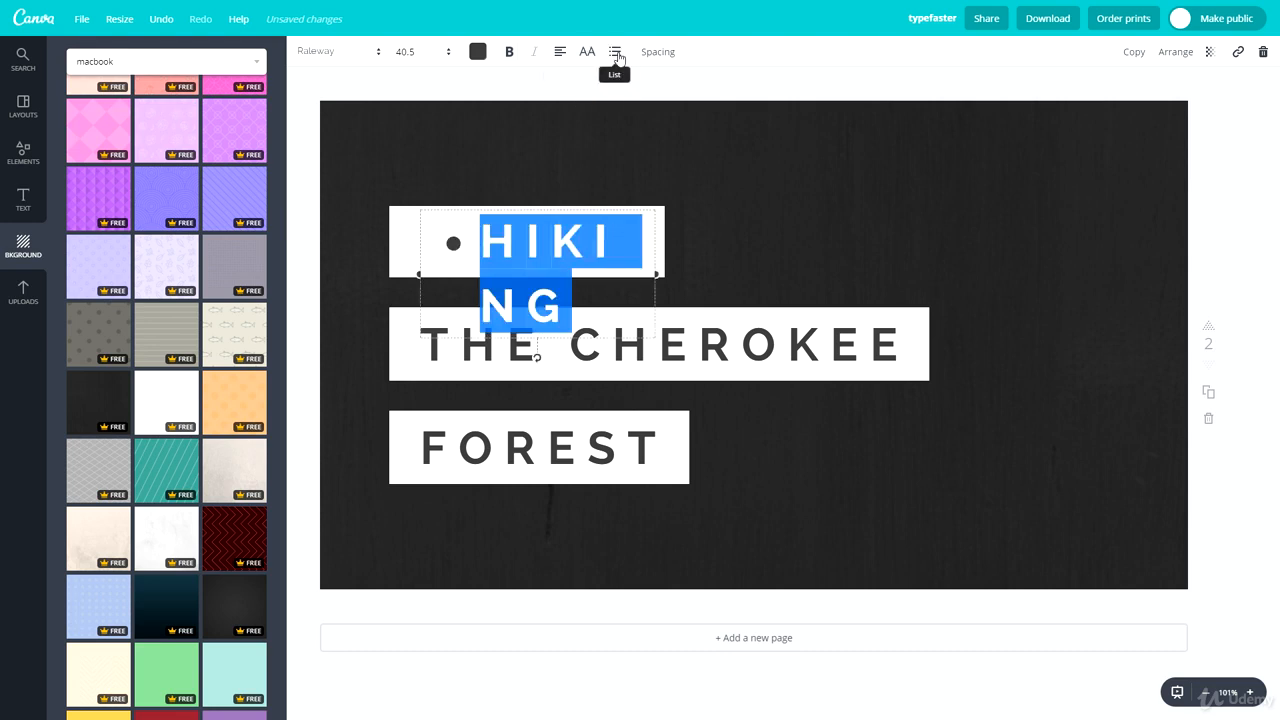
{"action": "left_click", "coordinate": [616, 53]}
{"action": "left_click", "coordinate": [616, 53]}
{"action": "left_click", "coordinate": [616, 53]}
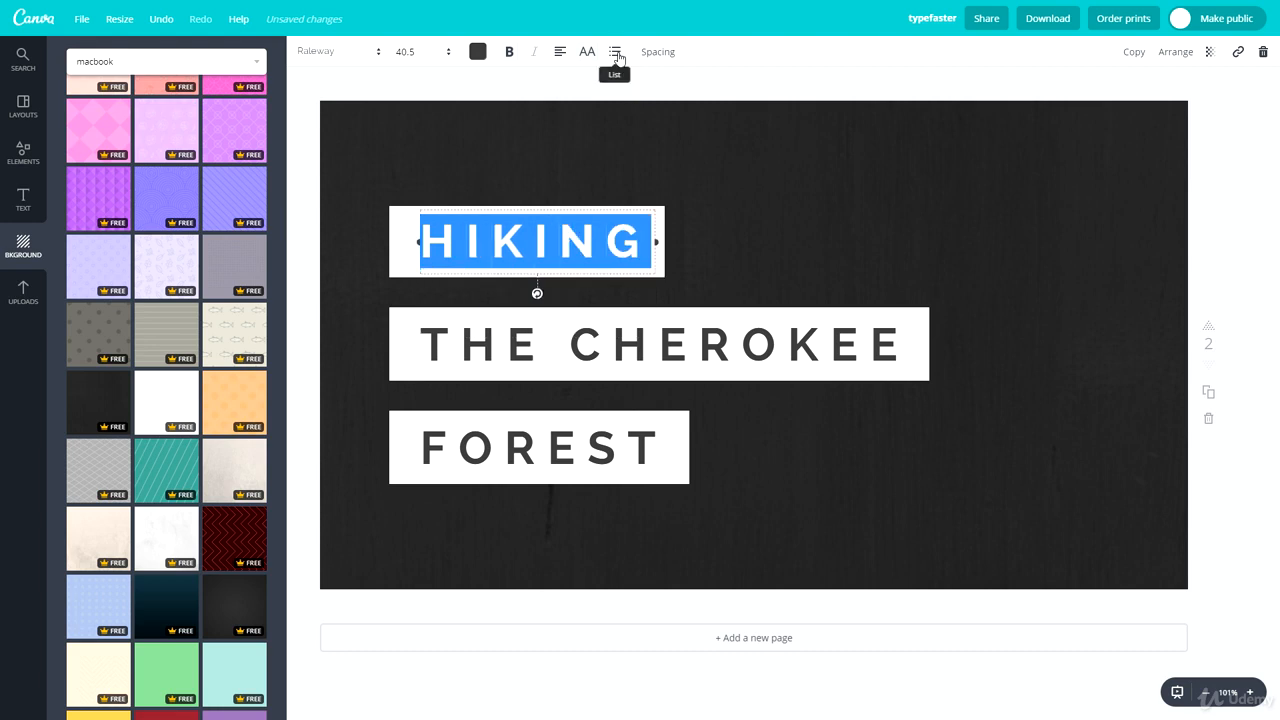
Step: Widen the HIKING text box to the right edge of the THE CHEROKEE bar and set its letter spacing to 70
{"action": "left_click", "coordinate": [670, 53]}
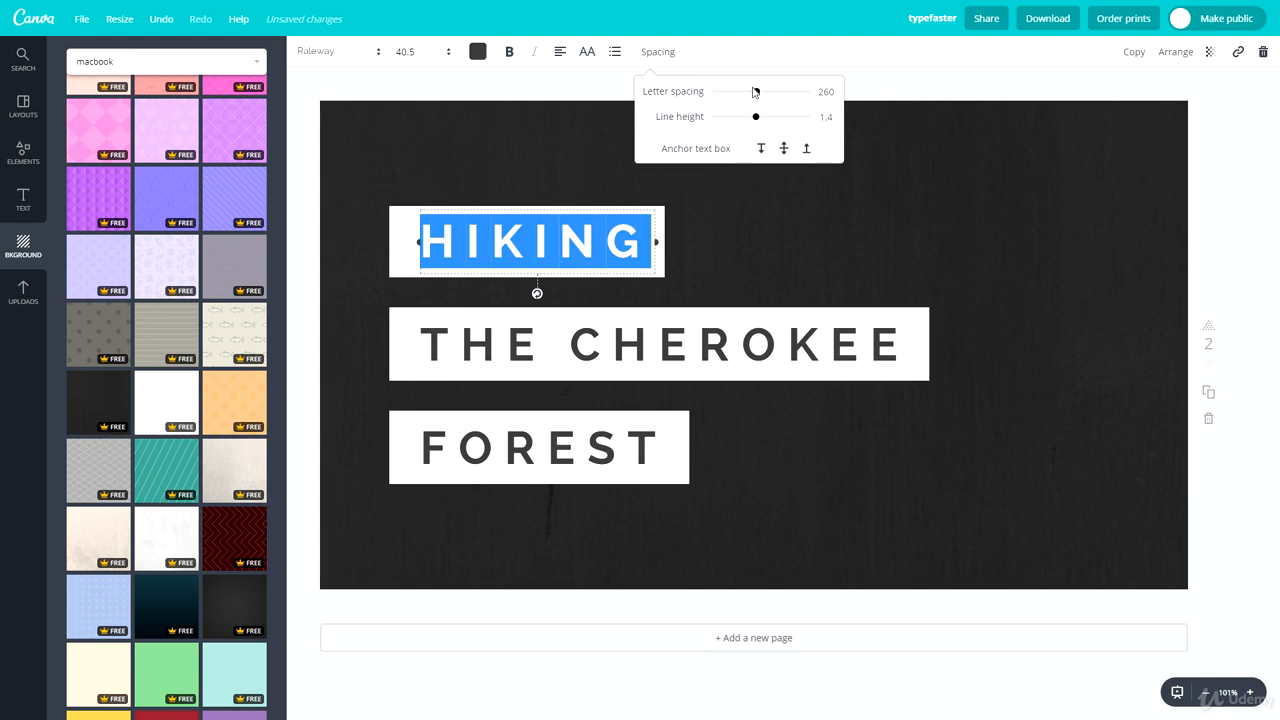
{"action": "mouse_move", "coordinate": [759, 95]}
{"action": "left_mouse_down"}
{"action": "mouse_move", "coordinate": [865, 101]}
{"action": "mouse_move", "coordinate": [769, 102]}
{"action": "left_mouse_up"}
{"action": "left_click_drag", "start_coordinate": [656, 274], "coordinate": [935, 262]}
{"action": "left_click", "coordinate": [657, 51]}
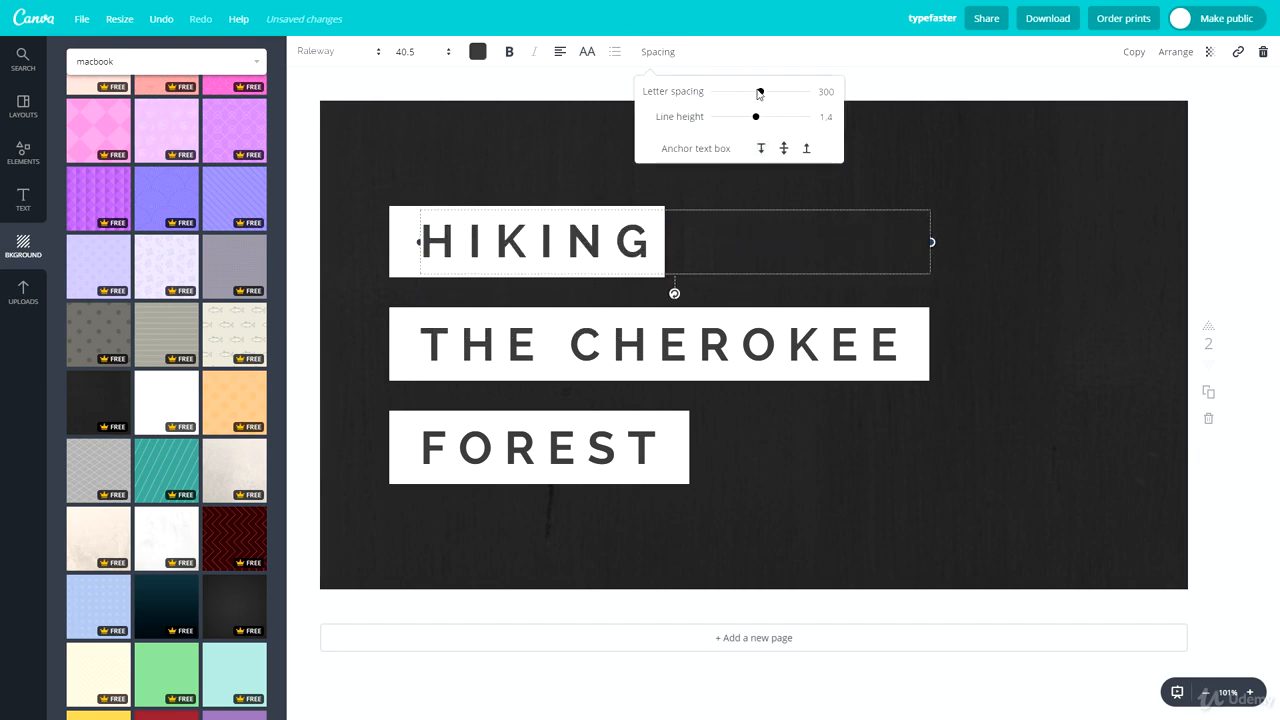
{"action": "mouse_move", "coordinate": [759, 91]}
{"action": "left_mouse_down"}
{"action": "mouse_move", "coordinate": [822, 92]}
{"action": "mouse_move", "coordinate": [686, 101]}
{"action": "mouse_move", "coordinate": [741, 99]}
{"action": "left_mouse_up"}
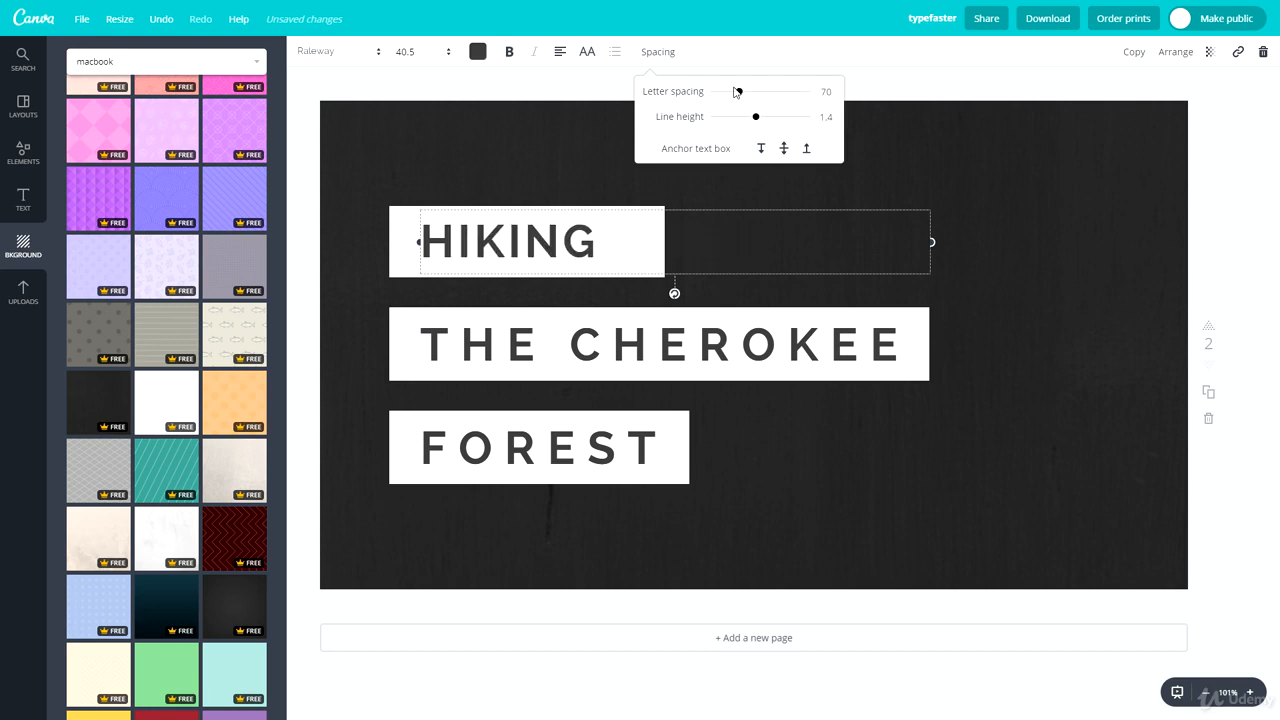
Step: Undo the widening of the HIKING text box and its letter spacing change
{"action": "key", "text": "ctrl+z"}
{"action": "key", "text": "ctrl+z"}
{"action": "key", "text": "ctrl+z"}
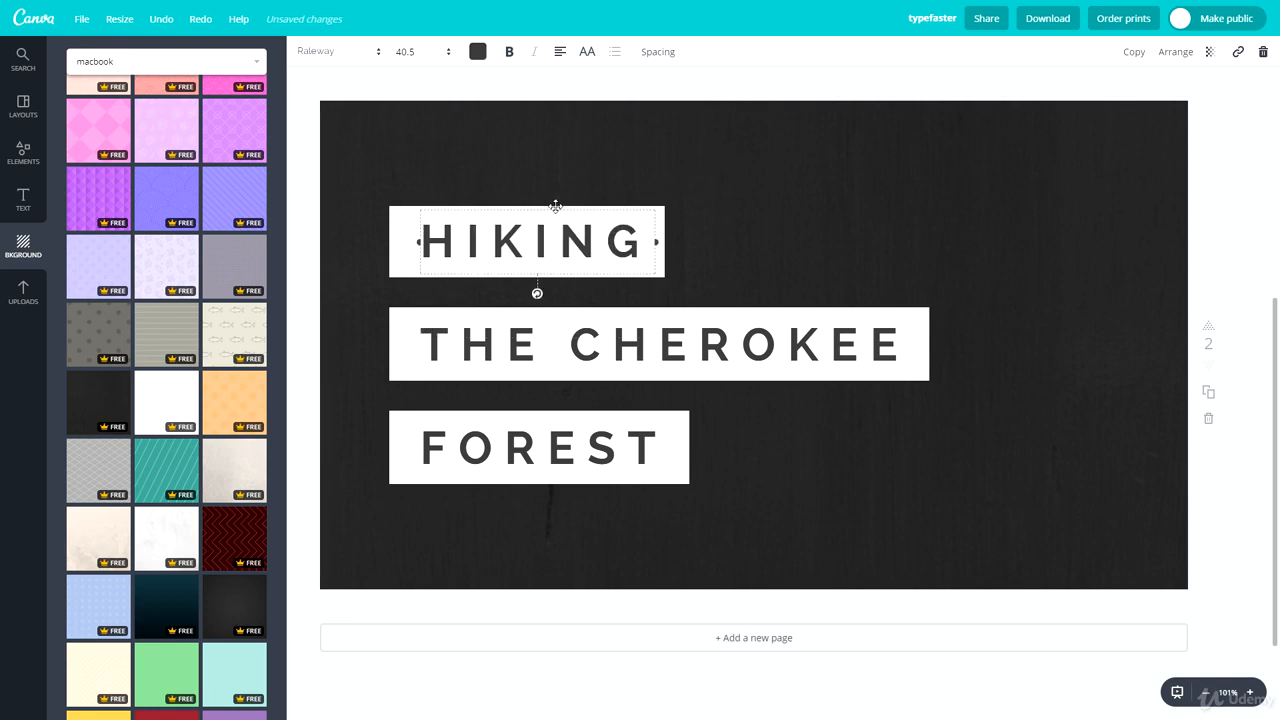
Step: Shift the HIKING text slightly left within its white bar and apply the smooth dark grey gradient background to the page
{"action": "left_click_drag", "start_coordinate": [556, 207], "coordinate": [547, 206]}
{"action": "left_click", "coordinate": [750, 155]}
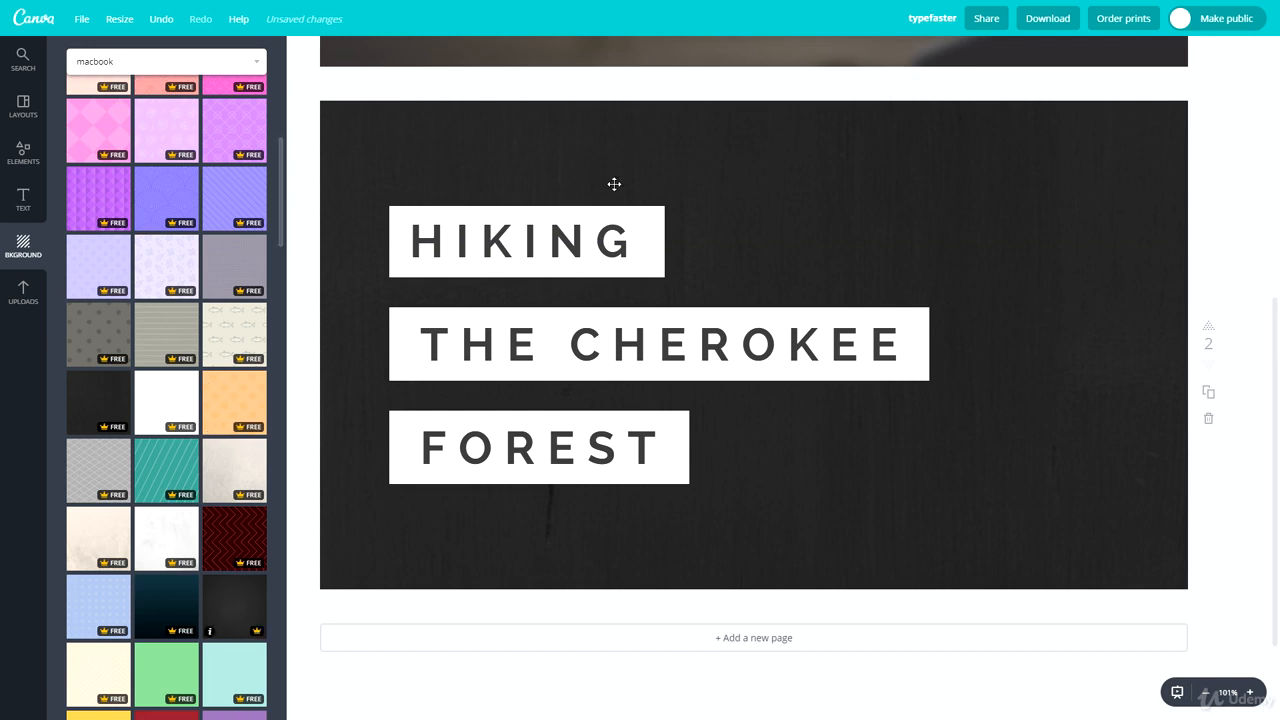
{"action": "left_click", "coordinate": [231, 607]}
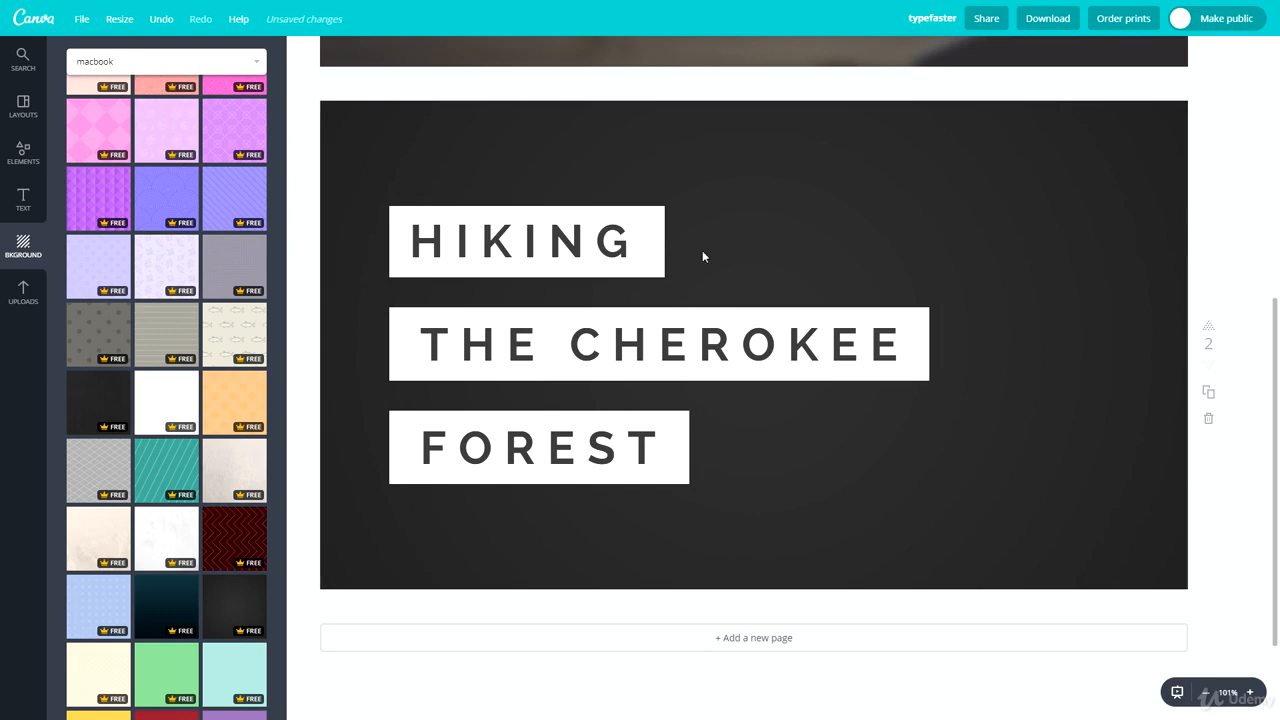
Step: Add a solid white circle shape, shrink it and place it over the page's upper-right corner so it runs off the edges
{"action": "left_click", "coordinate": [33, 196]}
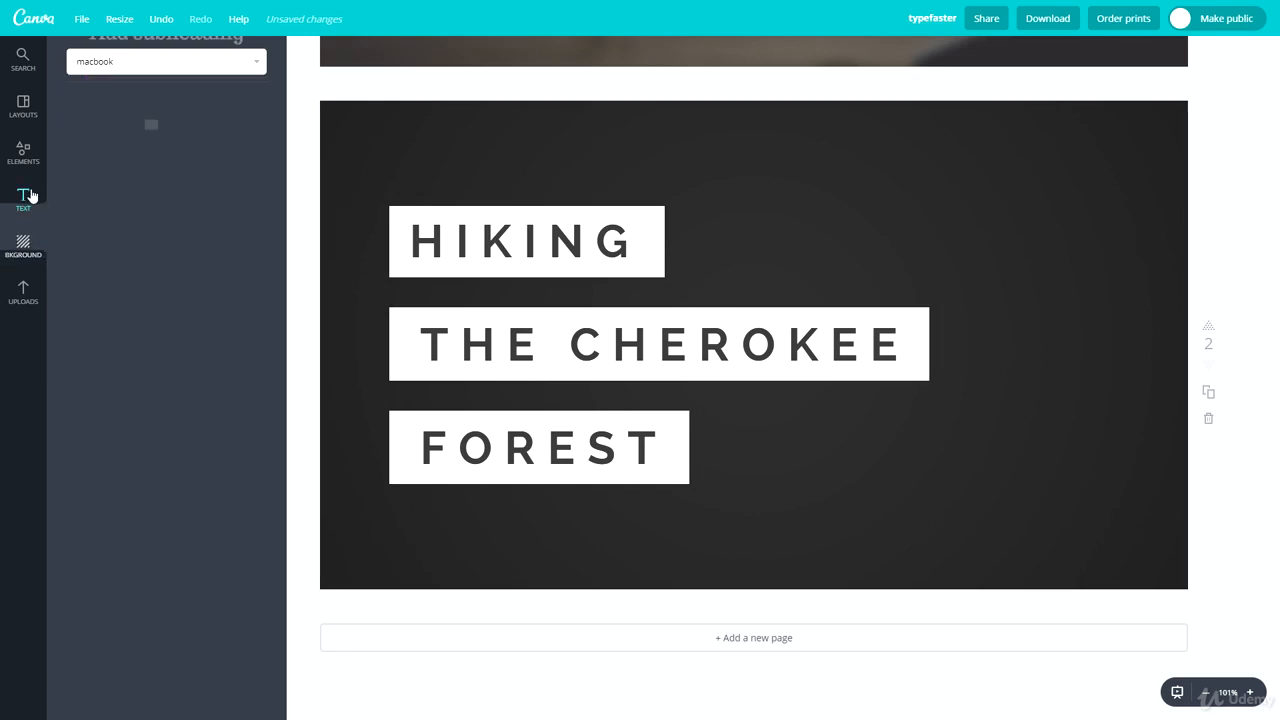
{"action": "left_click", "coordinate": [26, 152]}
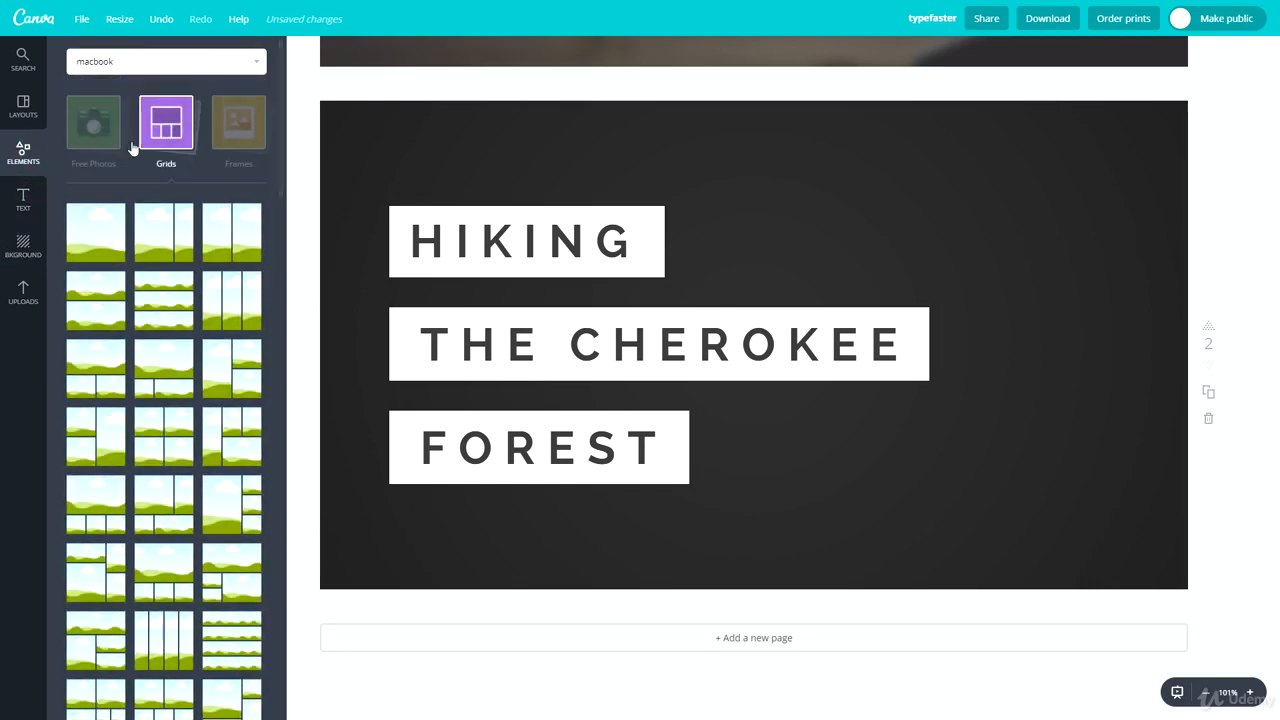
{"action": "left_click", "coordinate": [164, 138]}
{"action": "left_click", "coordinate": [98, 220]}
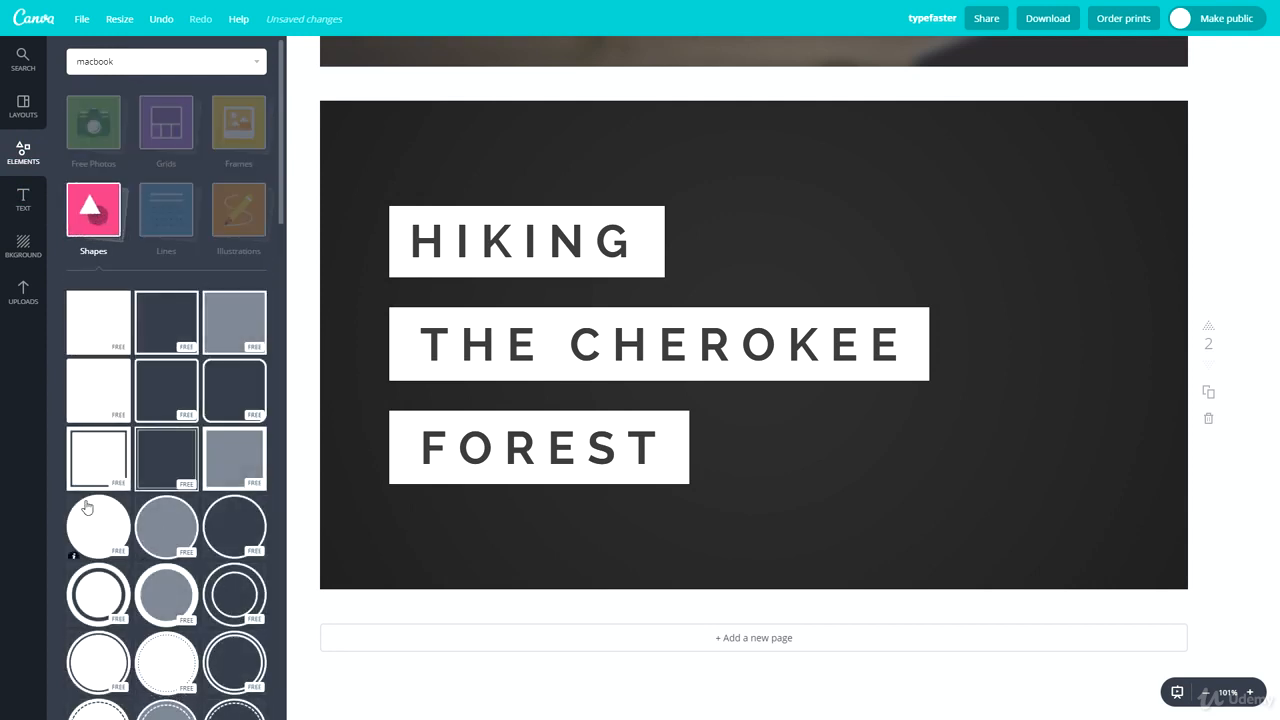
{"action": "left_click", "coordinate": [98, 522]}
{"action": "left_click_drag", "start_coordinate": [958, 140], "coordinate": [774, 326]}
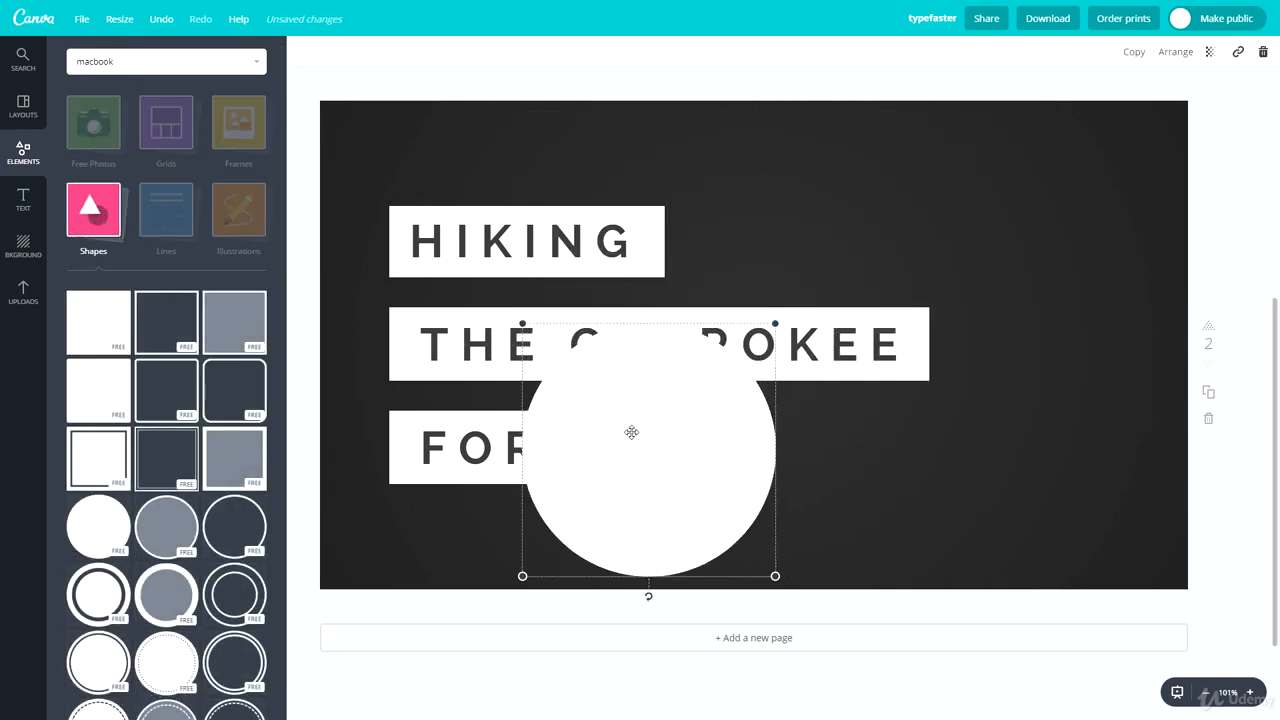
{"action": "left_click_drag", "start_coordinate": [631, 431], "coordinate": [1051, 177]}
{"action": "left_click_drag", "start_coordinate": [995, 233], "coordinate": [1074, 176]}
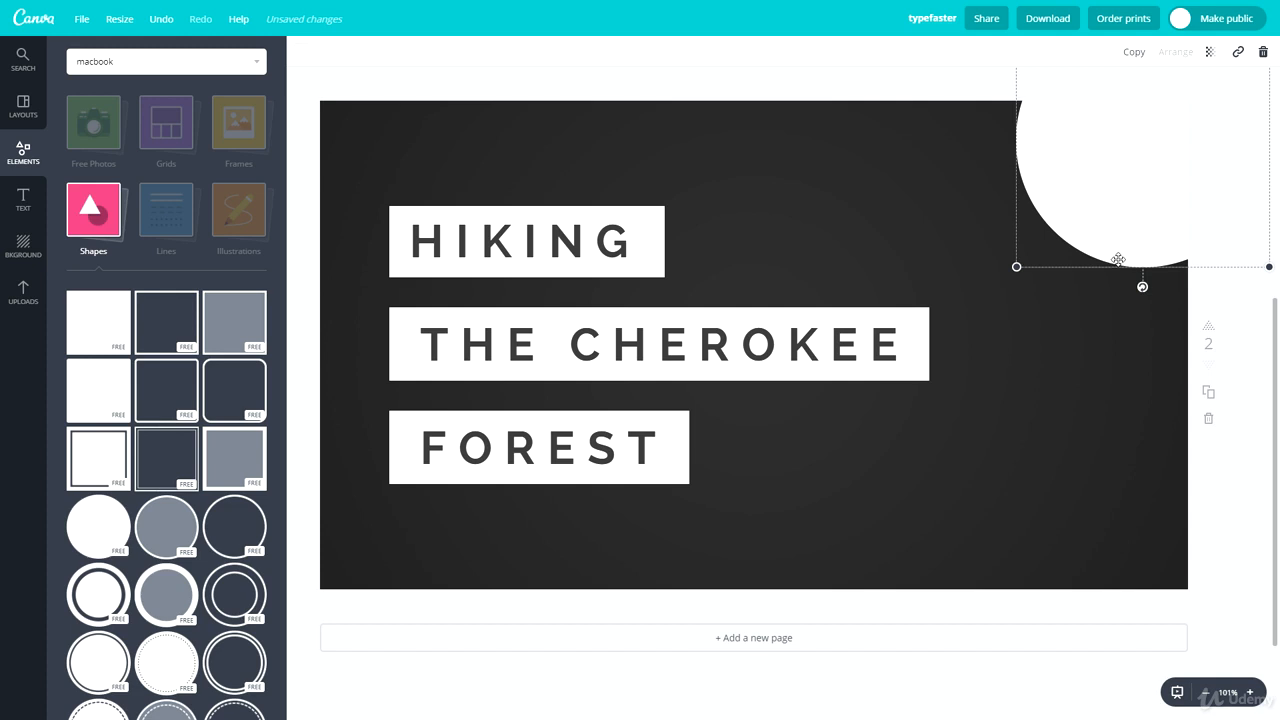
Step: Duplicate the white circle and fill the copy with the dark grey document colour closest to the background
{"action": "left_click_drag", "start_coordinate": [1104, 190], "coordinate": [1076, 254]}
{"action": "left_click", "coordinate": [1063, 345]}
{"action": "left_click", "coordinate": [1080, 204]}
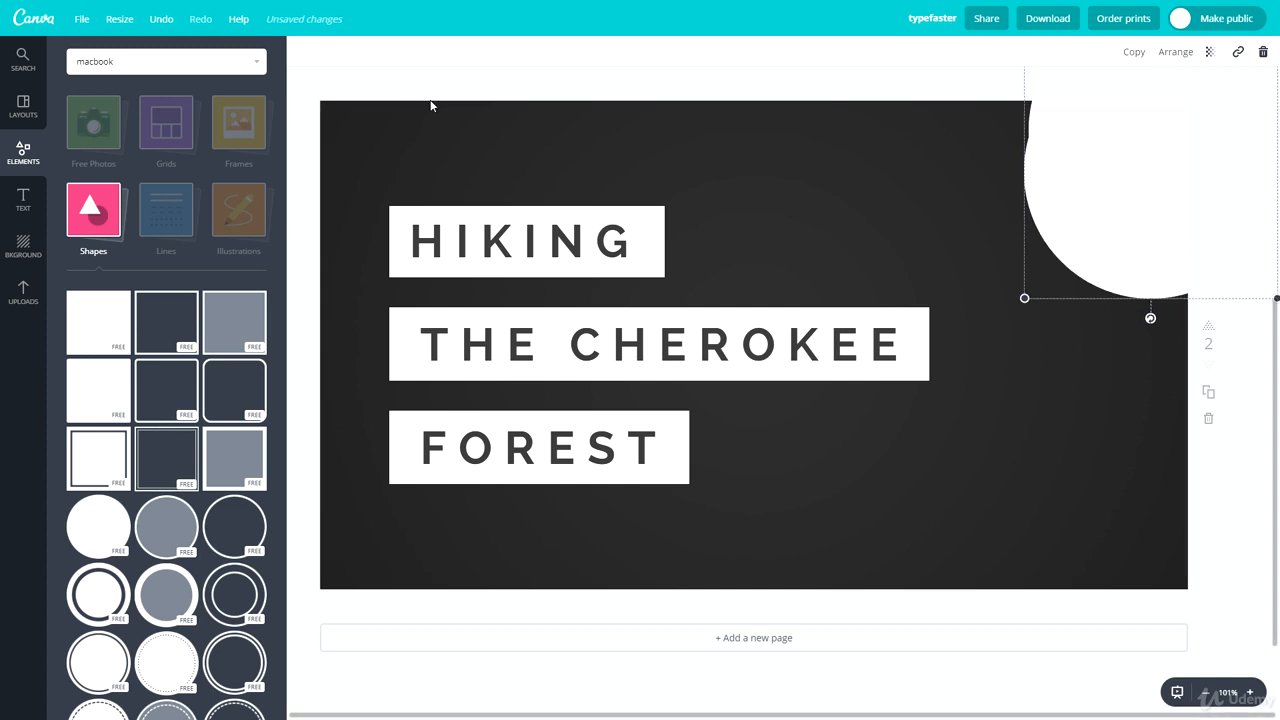
{"action": "left_click", "coordinate": [305, 52]}
{"action": "left_click", "coordinate": [398, 118]}
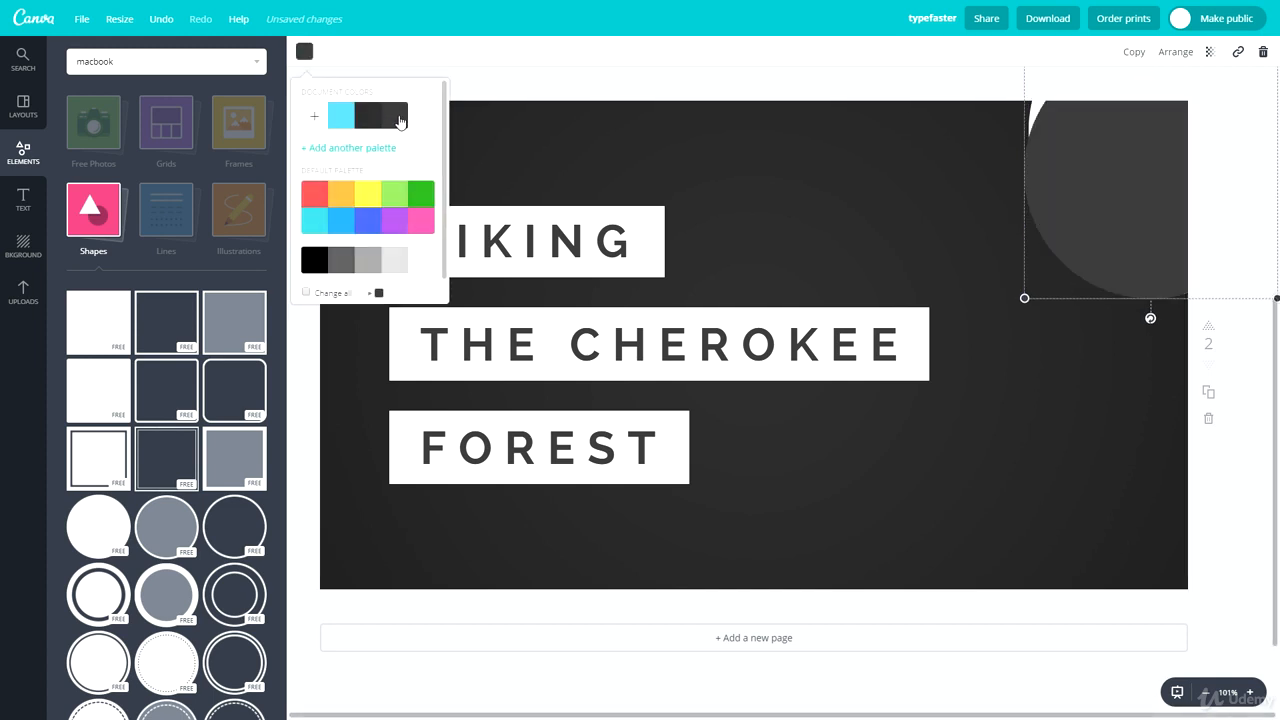
{"action": "left_click", "coordinate": [384, 118]}
{"action": "left_click", "coordinate": [957, 237]}
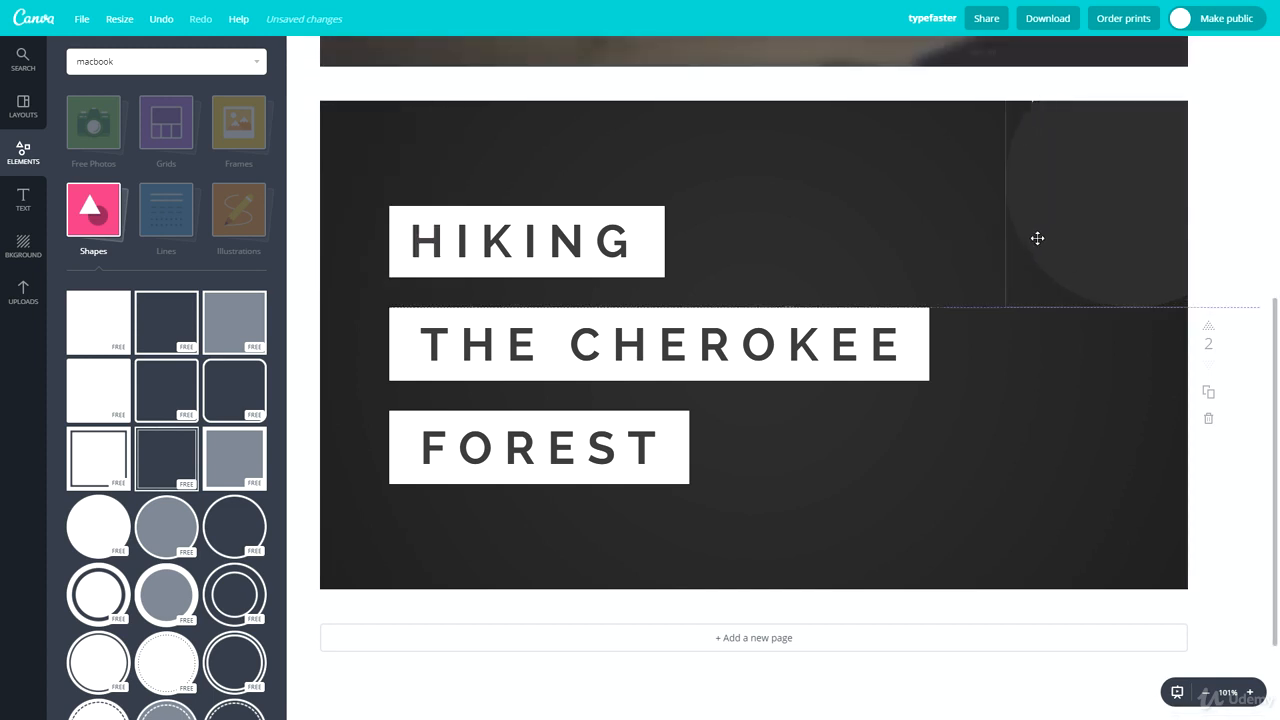
Step: Shrink the dark circle and centre it over the white circle to form a white ring at the page's upper-right corner
{"action": "left_click_drag", "start_coordinate": [1000, 265], "coordinate": [1115, 243]}
{"action": "left_click_drag", "start_coordinate": [1064, 284], "coordinate": [1051, 317]}
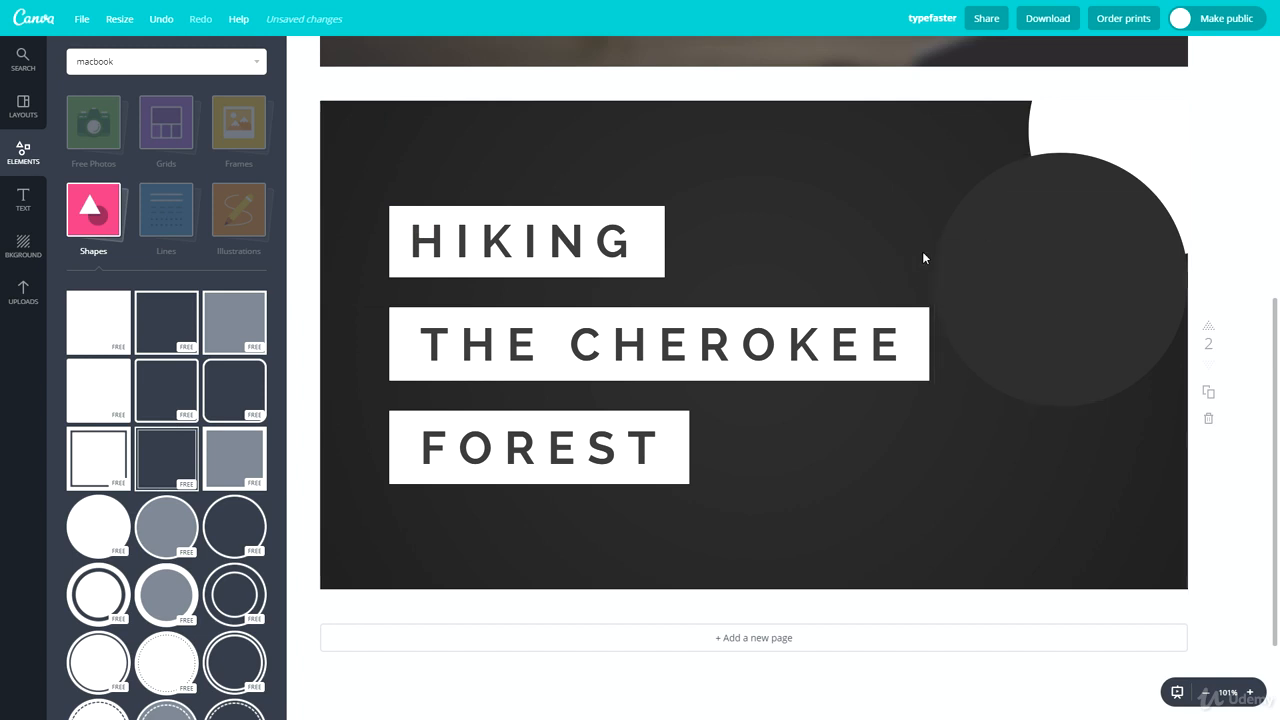
{"action": "left_click_drag", "start_coordinate": [993, 280], "coordinate": [1095, 163]}
{"action": "left_click", "coordinate": [825, 202]}
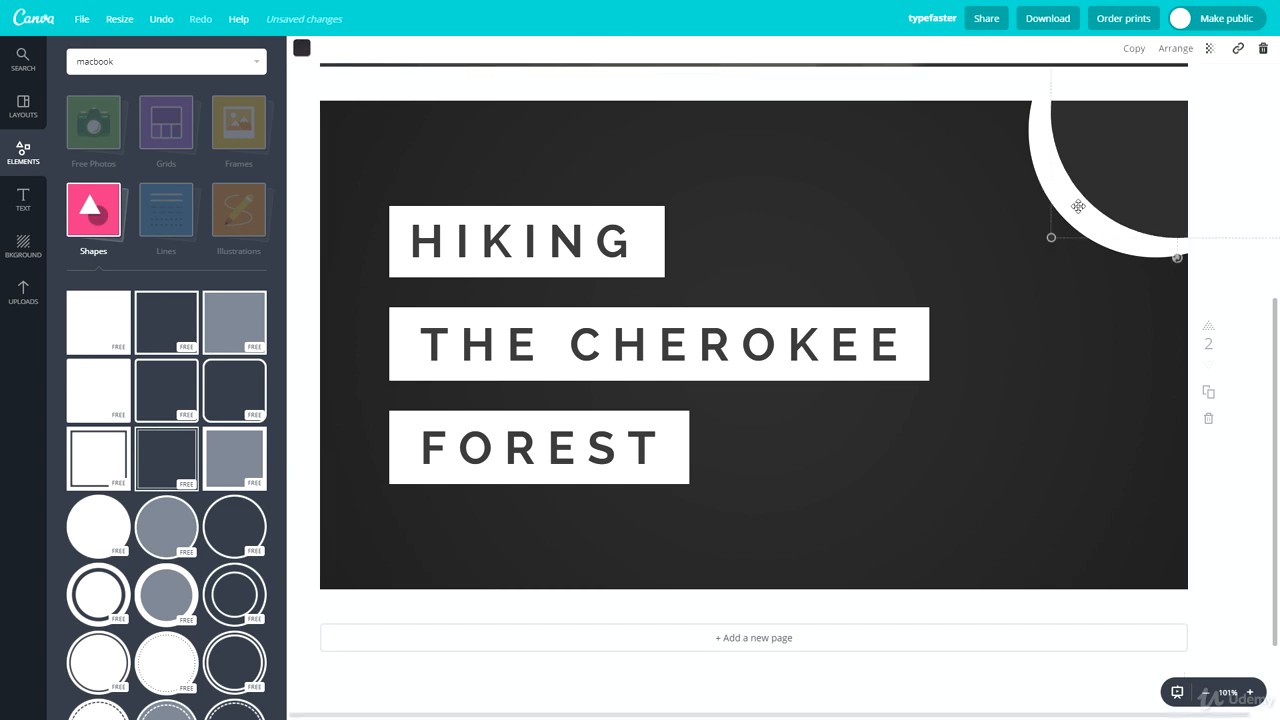
{"action": "left_click_drag", "start_coordinate": [1051, 237], "coordinate": [1108, 181]}
{"action": "left_click_drag", "start_coordinate": [1145, 141], "coordinate": [1092, 193]}
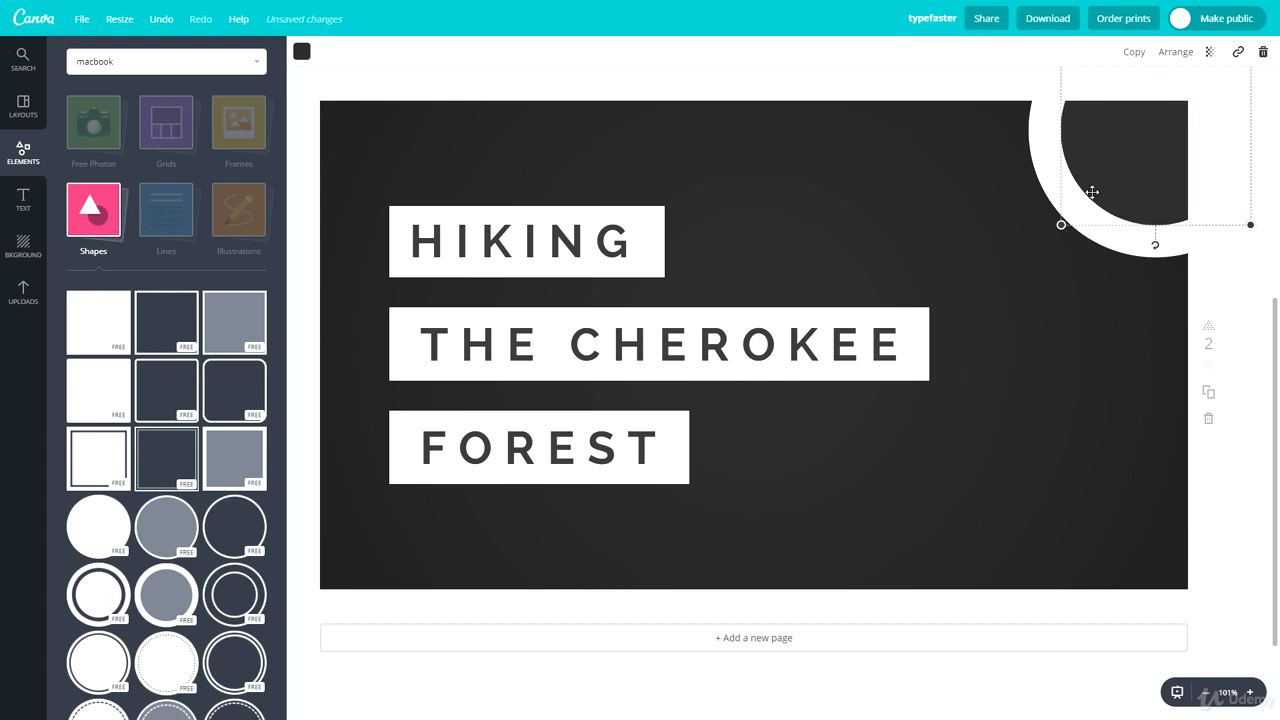
{"action": "left_click", "coordinate": [1035, 305]}
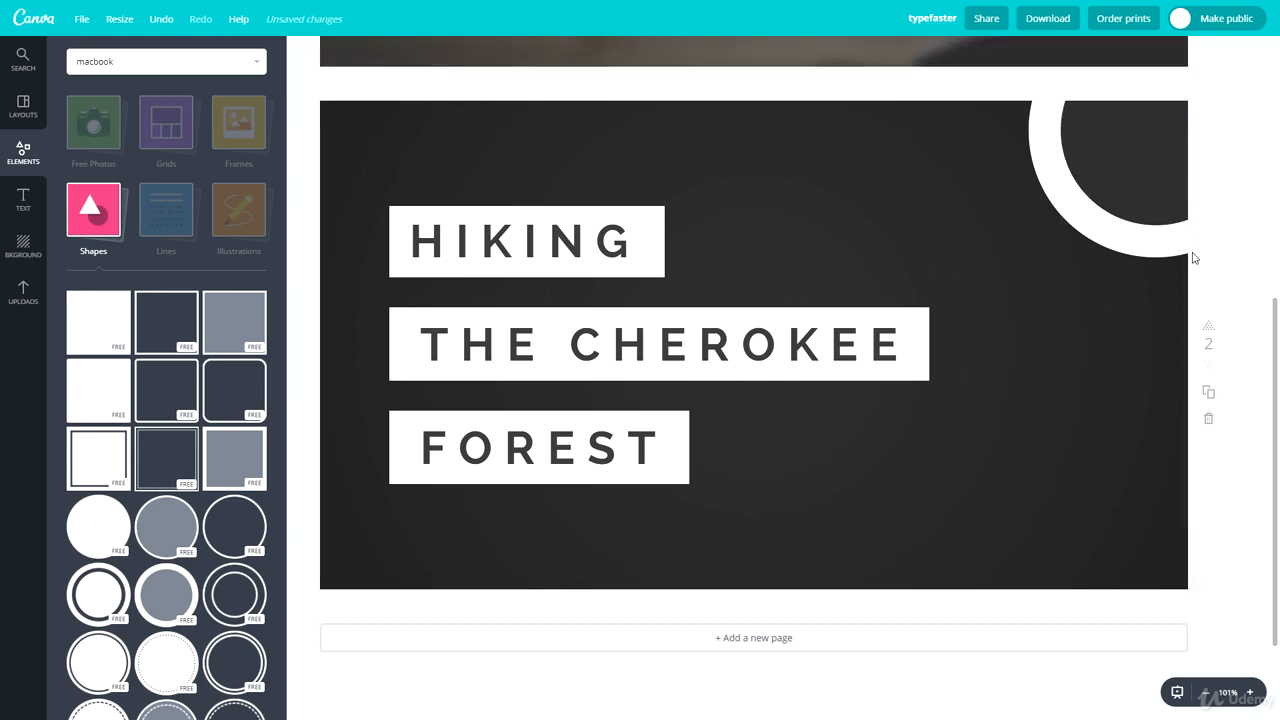
Step: Place copies of the ring at the page's lower-right corner and halfway down its right edge
{"action": "left_click_drag", "start_coordinate": [1129, 273], "coordinate": [1122, 658]}
{"action": "key", "text": "ctrl+v"}
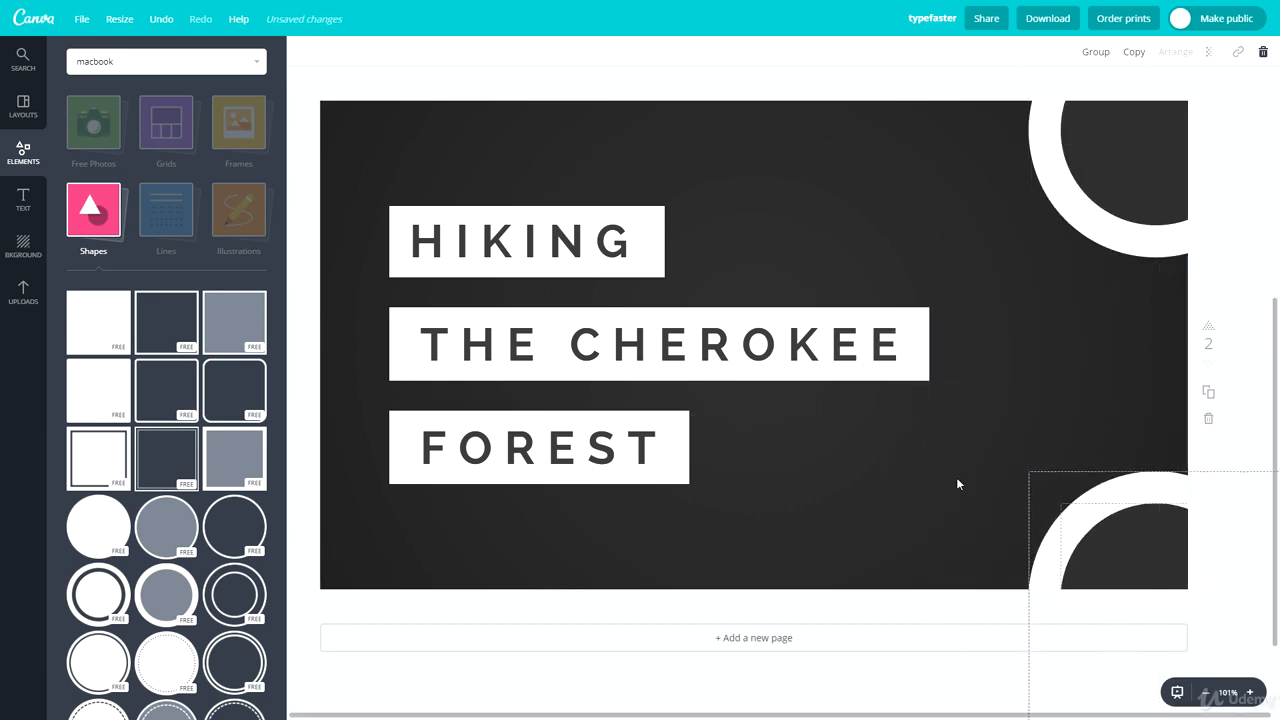
{"action": "left_click", "coordinate": [932, 443]}
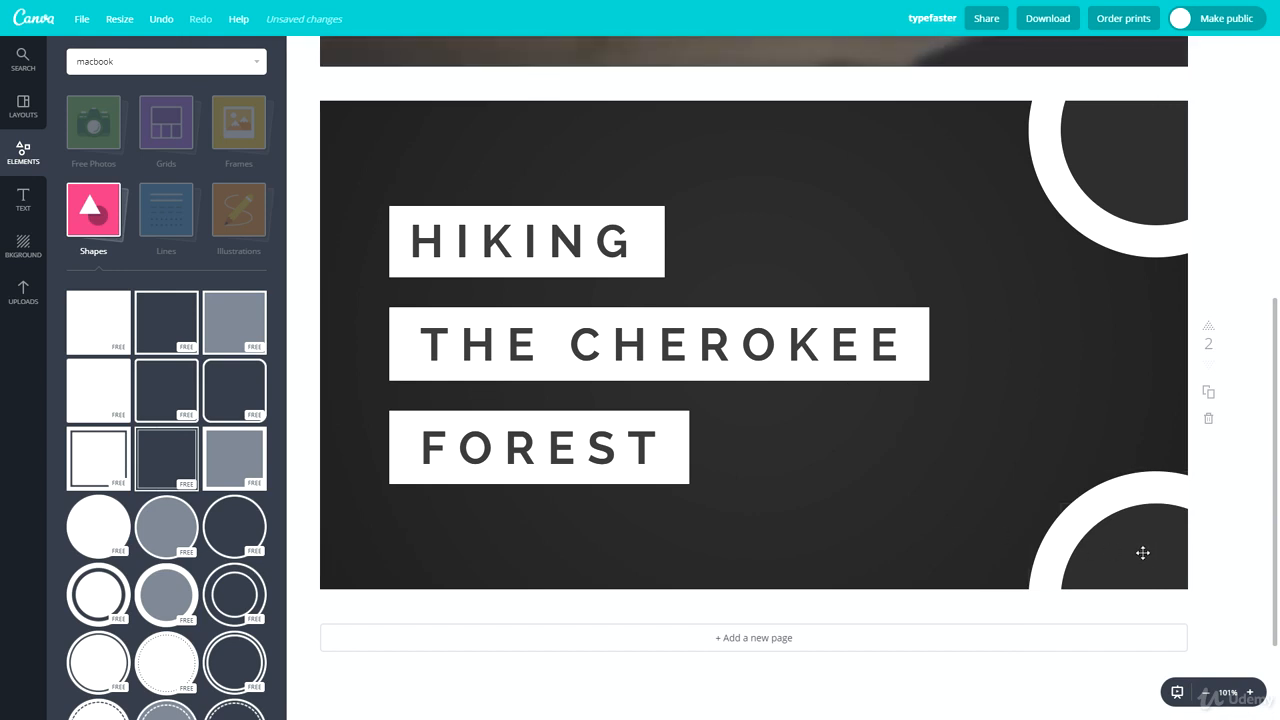
{"action": "left_click_drag", "start_coordinate": [980, 451], "coordinate": [1134, 309]}
{"action": "left_click", "coordinate": [991, 317]}
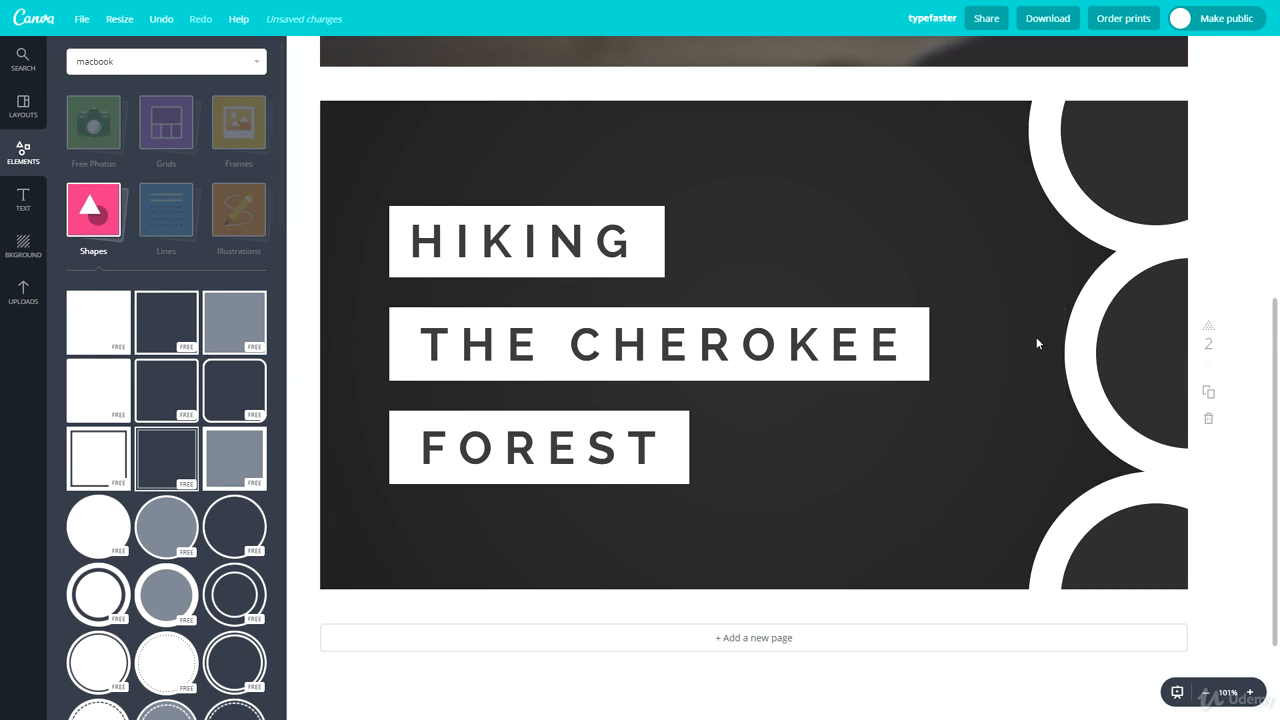
Step: Place two more copies of the ring on the page's top and bottom edges, just left of the corner rings
{"action": "left_click", "coordinate": [1101, 366]}
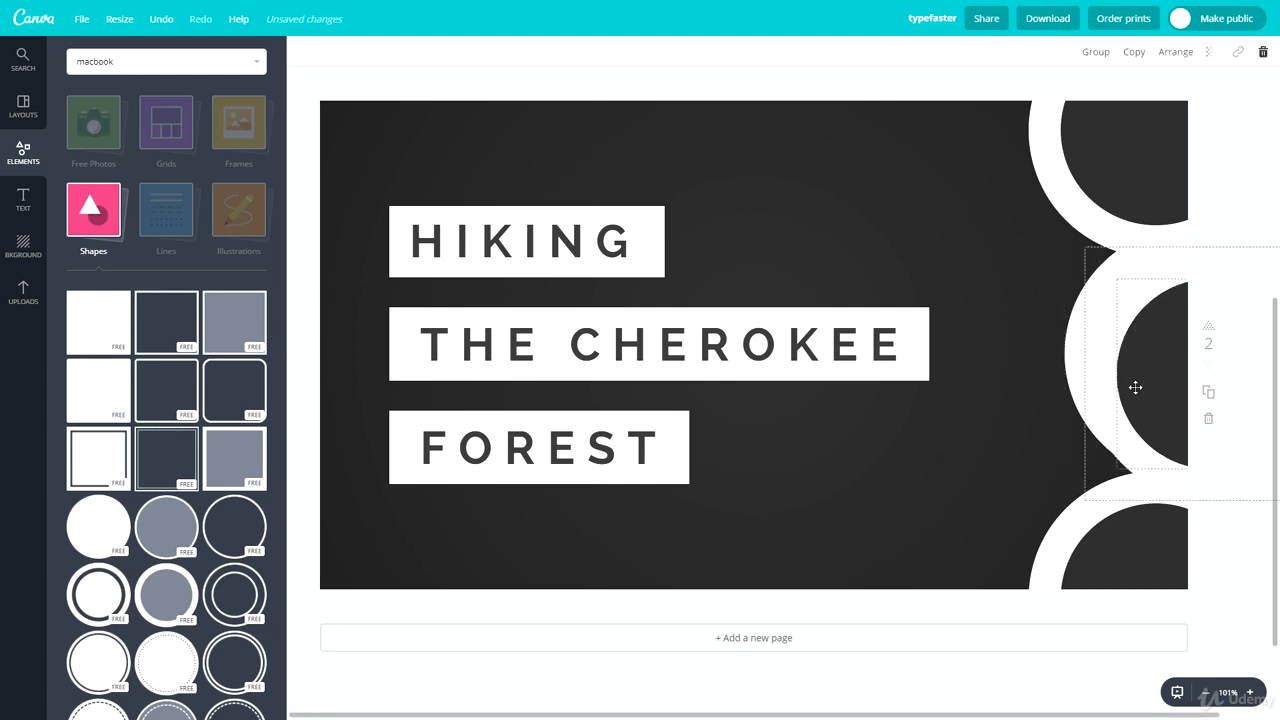
{"action": "left_click_drag", "start_coordinate": [1134, 386], "coordinate": [925, 162]}
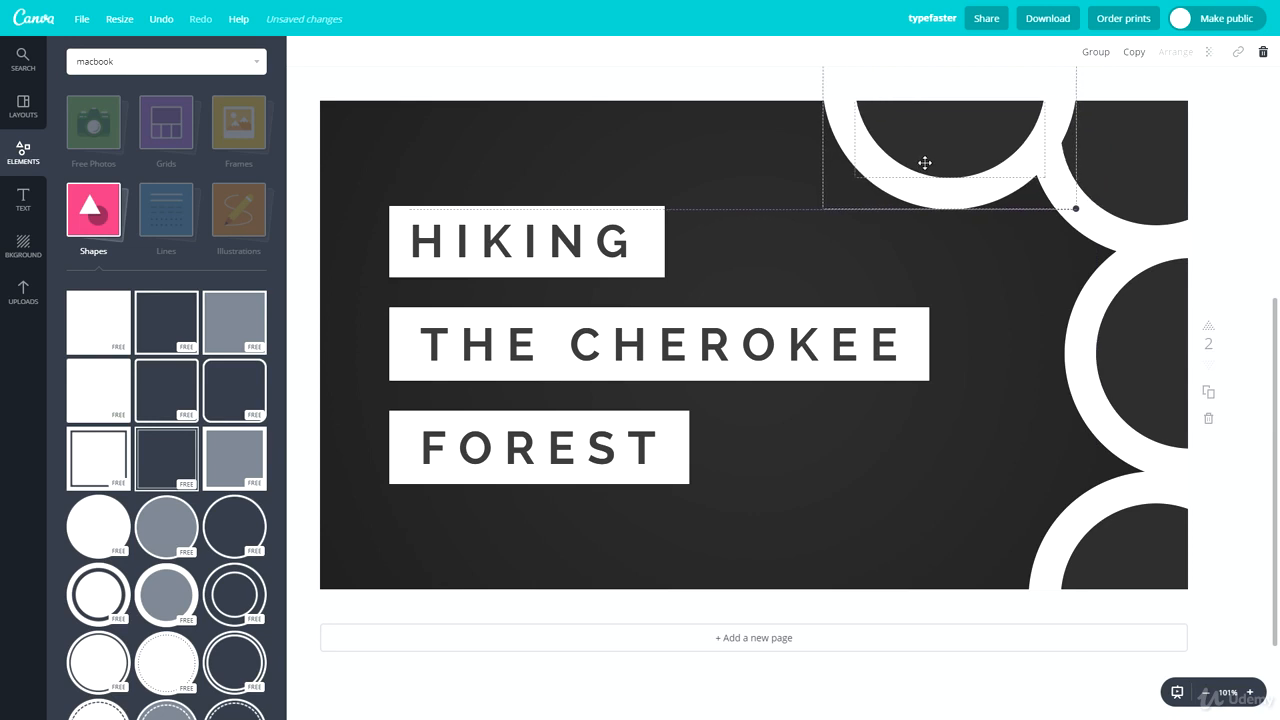
{"action": "left_click", "coordinate": [1031, 297]}
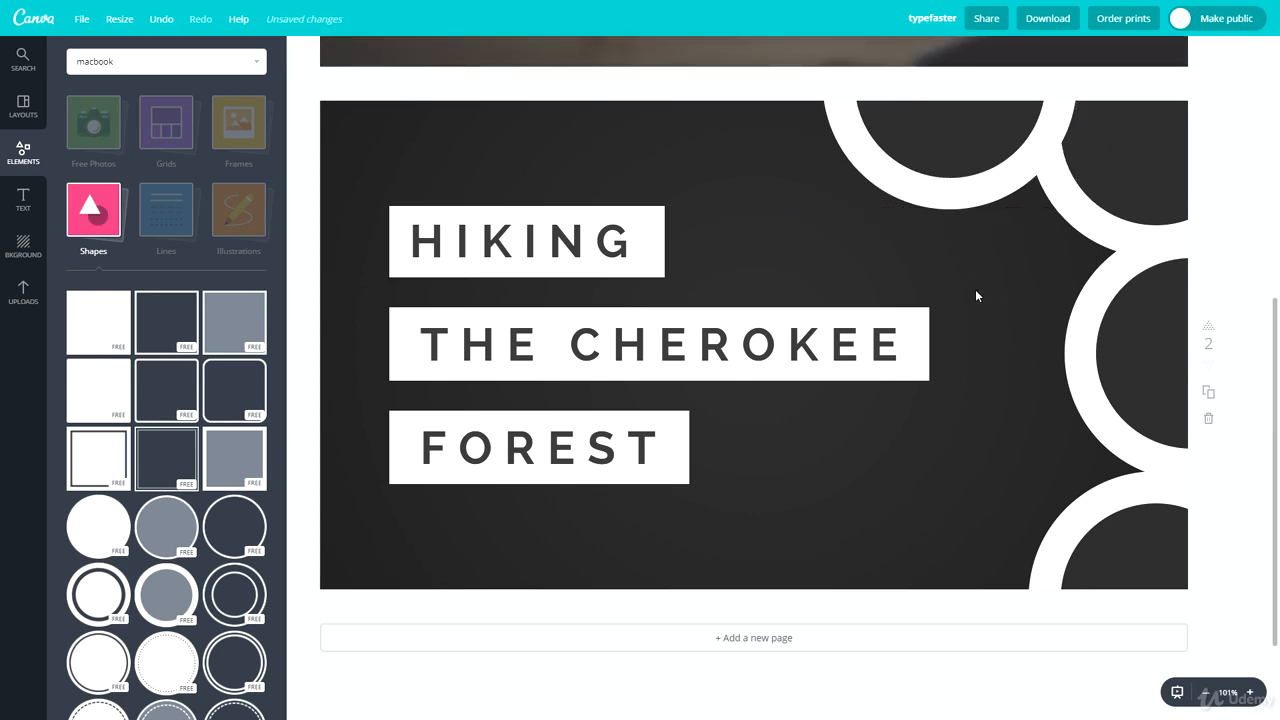
{"action": "left_click", "coordinate": [906, 123]}
{"action": "left_click_drag", "start_coordinate": [903, 117], "coordinate": [945, 658]}
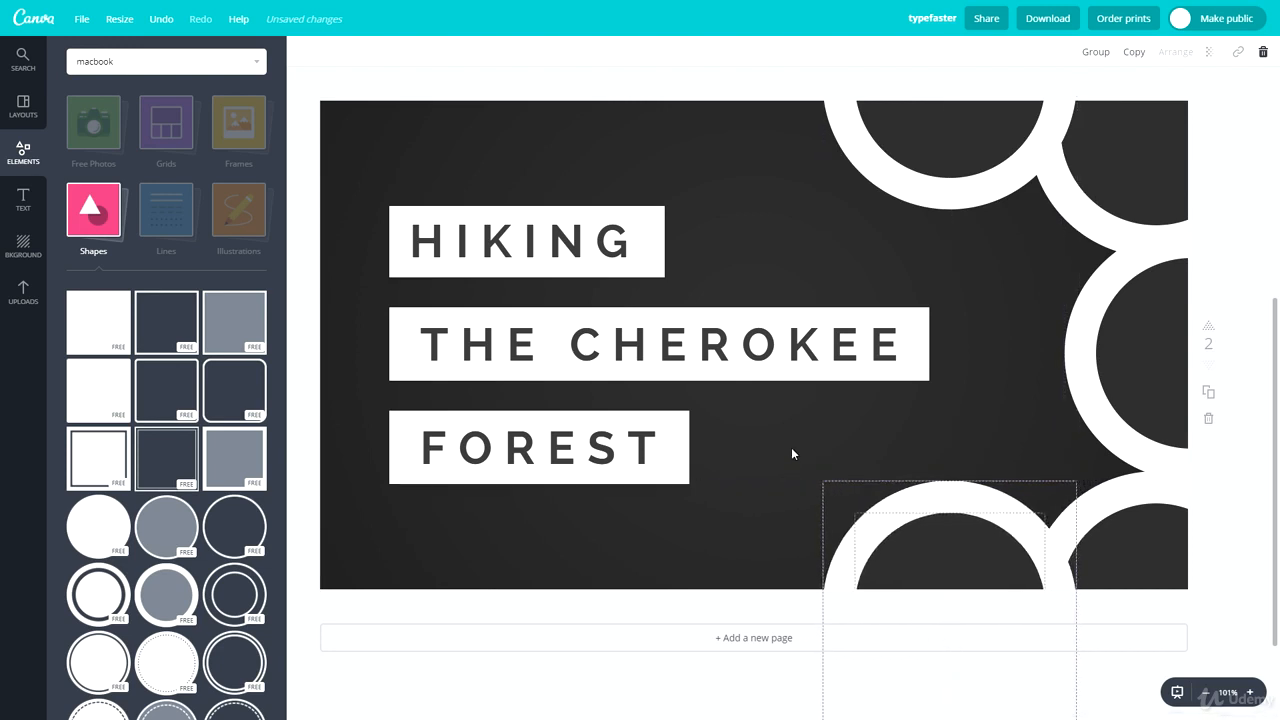
{"action": "left_click", "coordinate": [782, 441]}
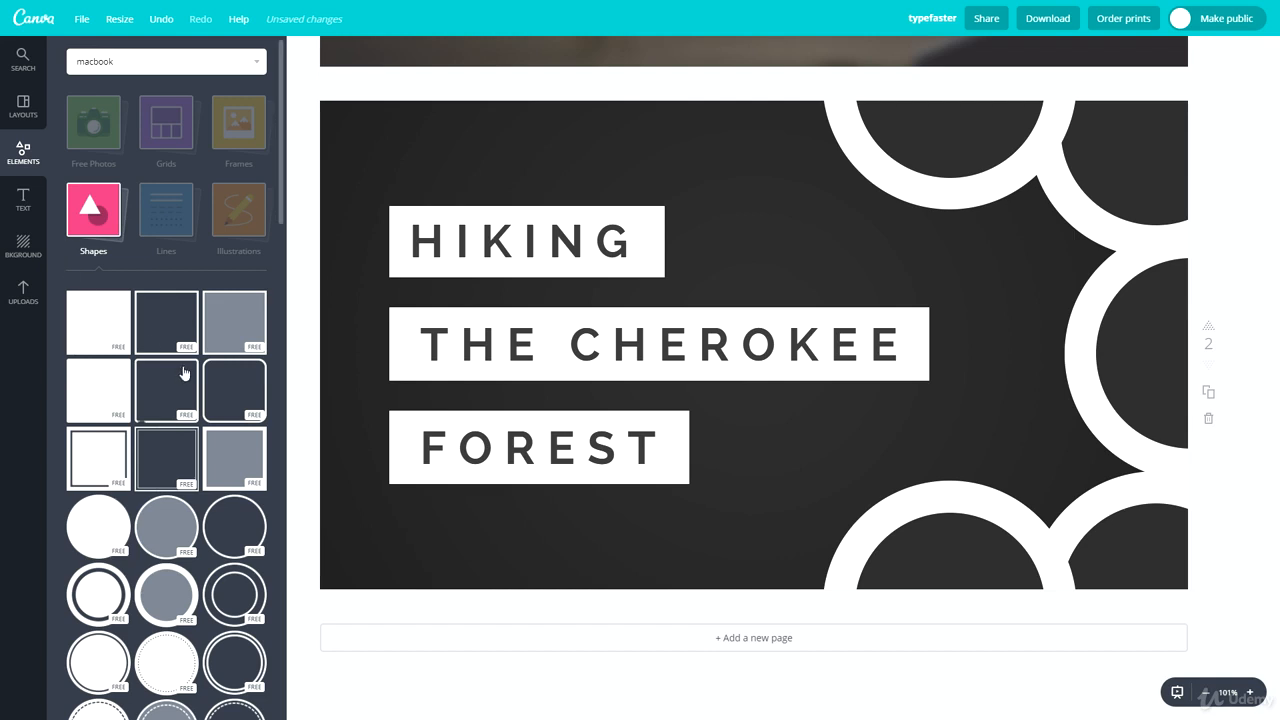
Step: Add a solid white triangle shape, rotate it so a corner points down, and move it over the page's upper-left corner
{"action": "scroll", "coordinate": [173, 394], "scroll_direction": "down", "scroll_amount": 1}
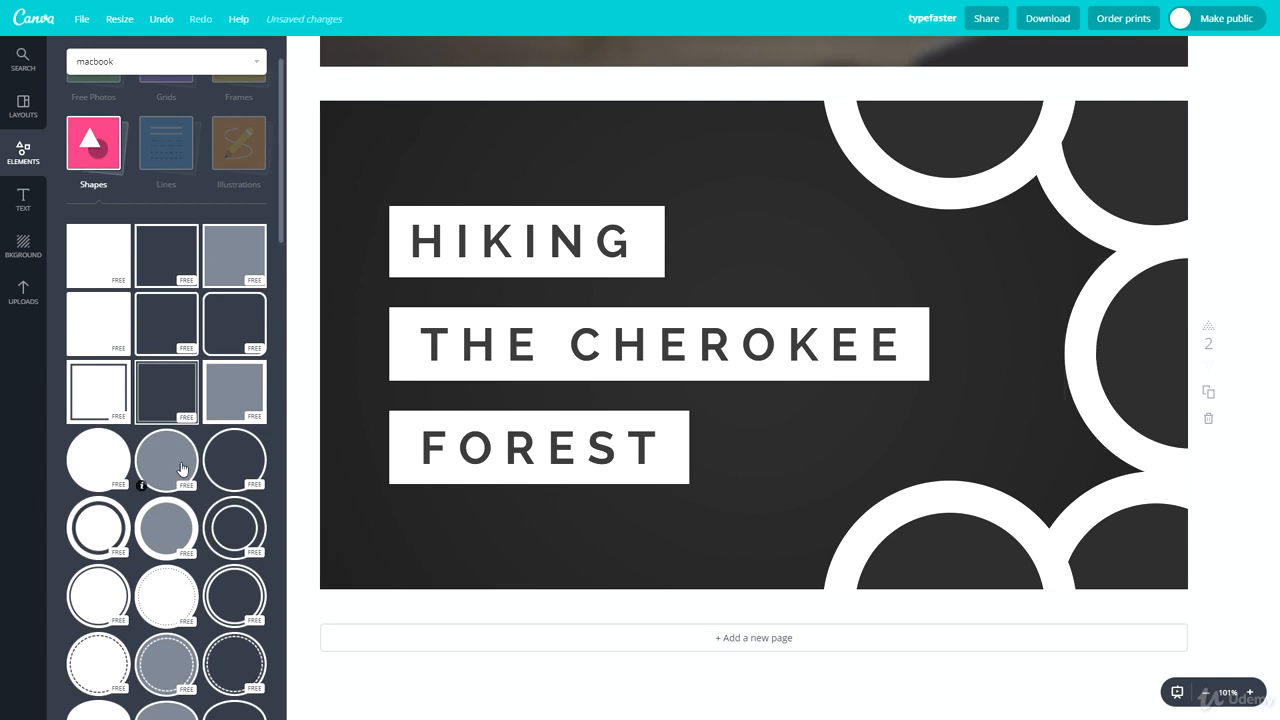
{"action": "scroll", "coordinate": [181, 468], "scroll_direction": "down", "scroll_amount": 3}
{"action": "left_click_drag", "start_coordinate": [166, 510], "coordinate": [514, 249]}
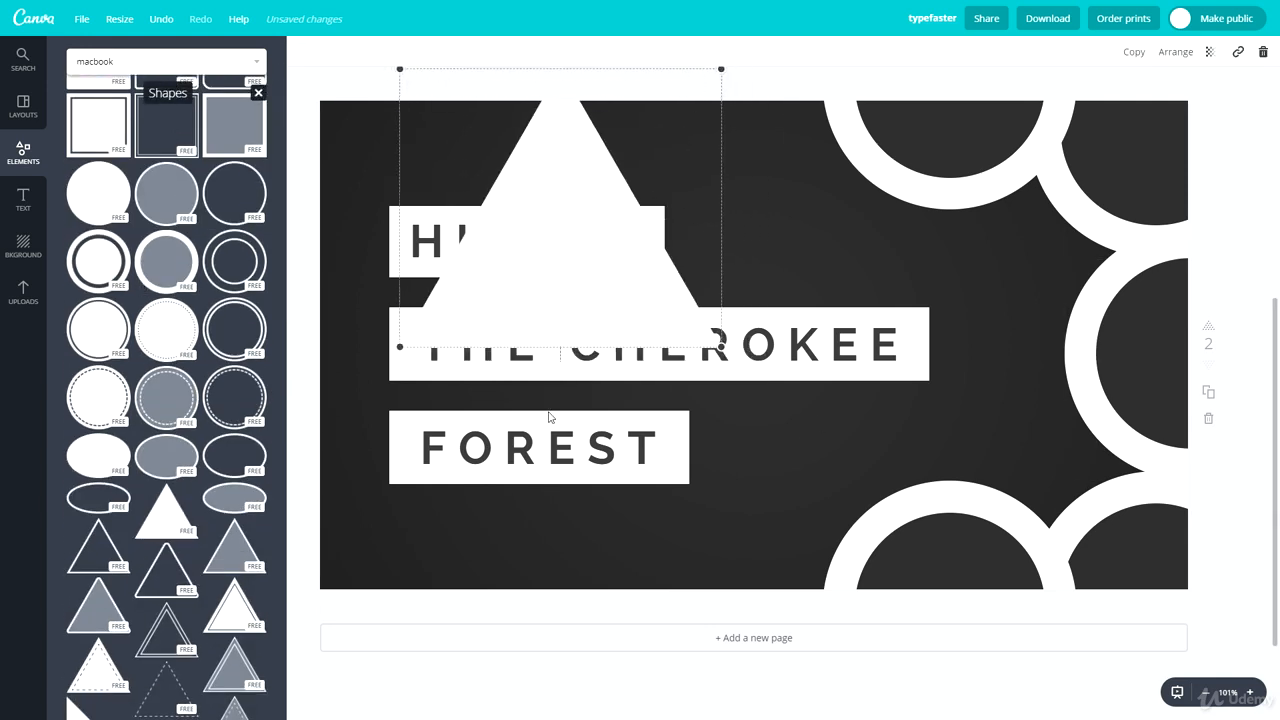
{"action": "left_click_drag", "start_coordinate": [551, 371], "coordinate": [704, 256]}
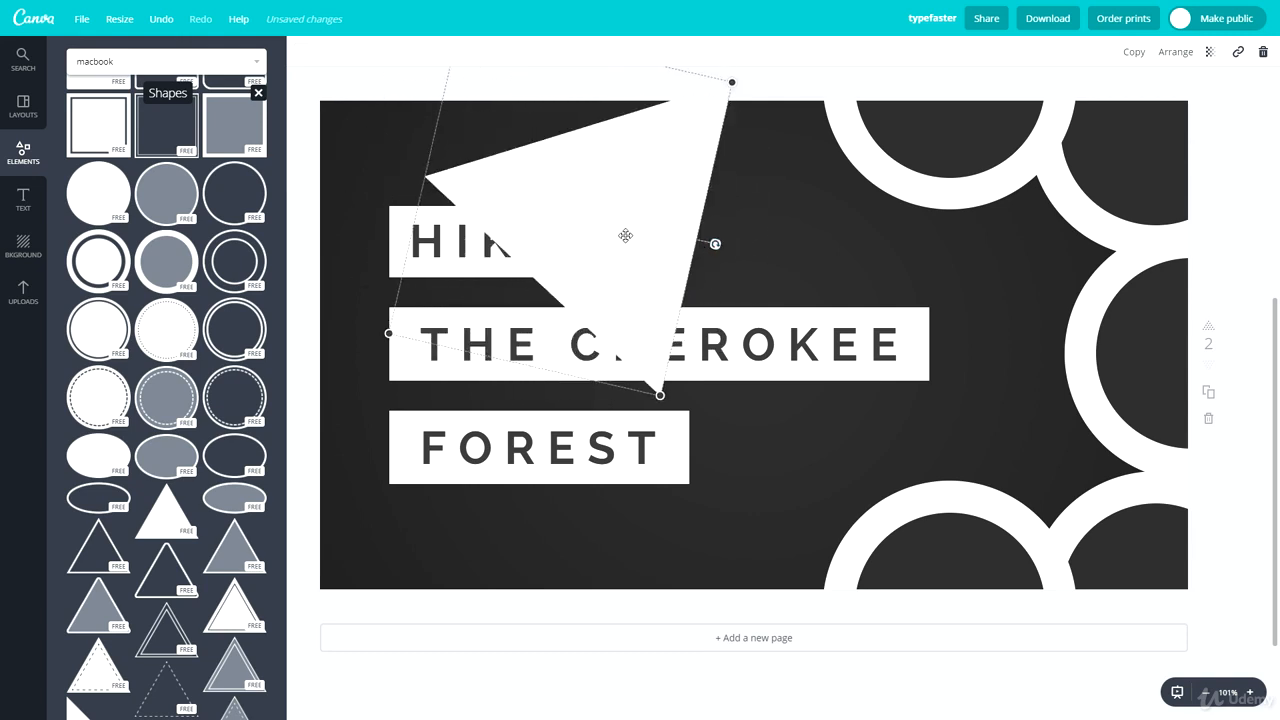
{"action": "left_click_drag", "start_coordinate": [625, 235], "coordinate": [382, 115]}
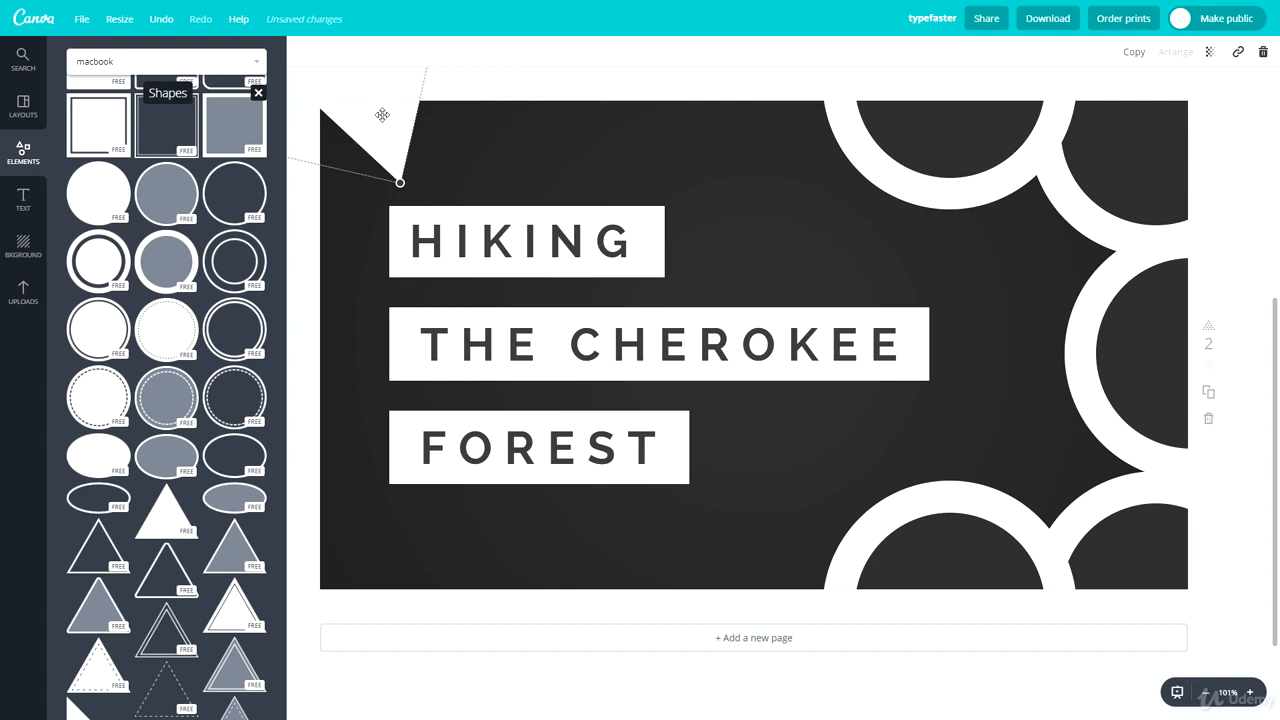
Step: Duplicate the rotated triangle, shrink the copy and position it inside the white triangle at the upper-left corner
{"action": "key", "text": "ctrl+v"}
{"action": "left_click_drag", "start_coordinate": [400, 162], "coordinate": [541, 186]}
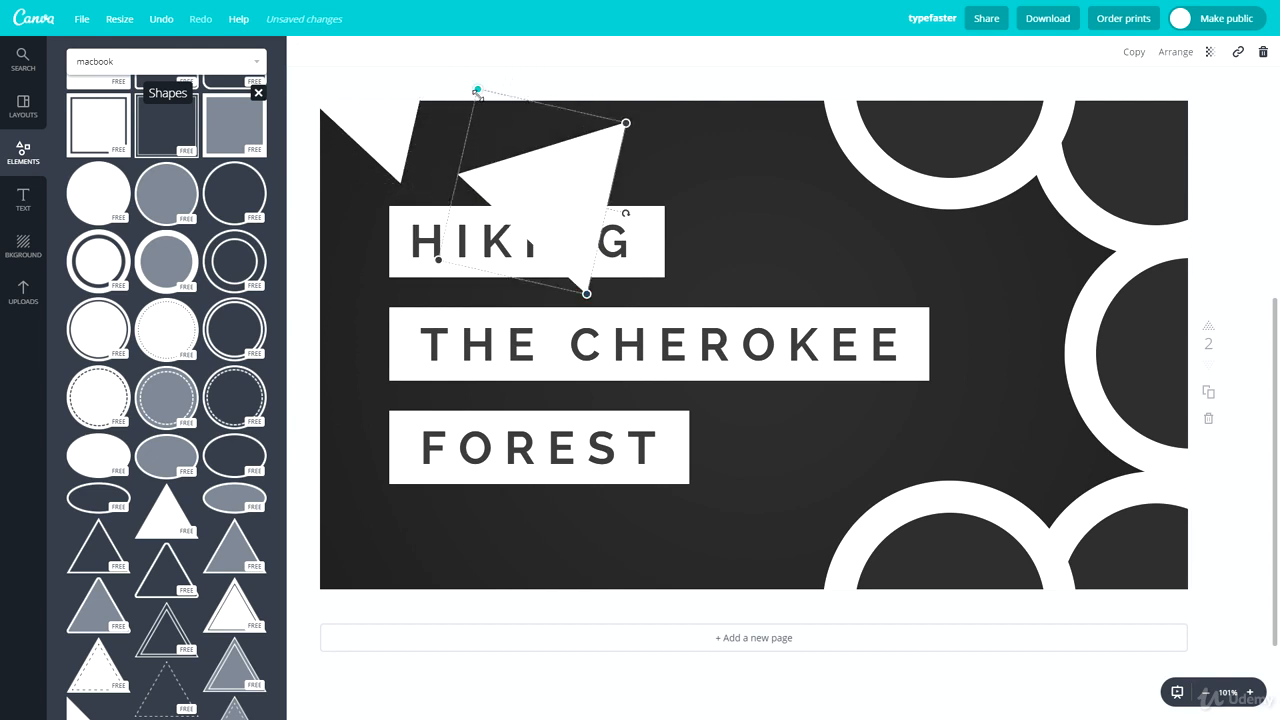
{"action": "left_click_drag", "start_coordinate": [477, 90], "coordinate": [526, 189]}
{"action": "left_click_drag", "start_coordinate": [564, 255], "coordinate": [373, 113]}
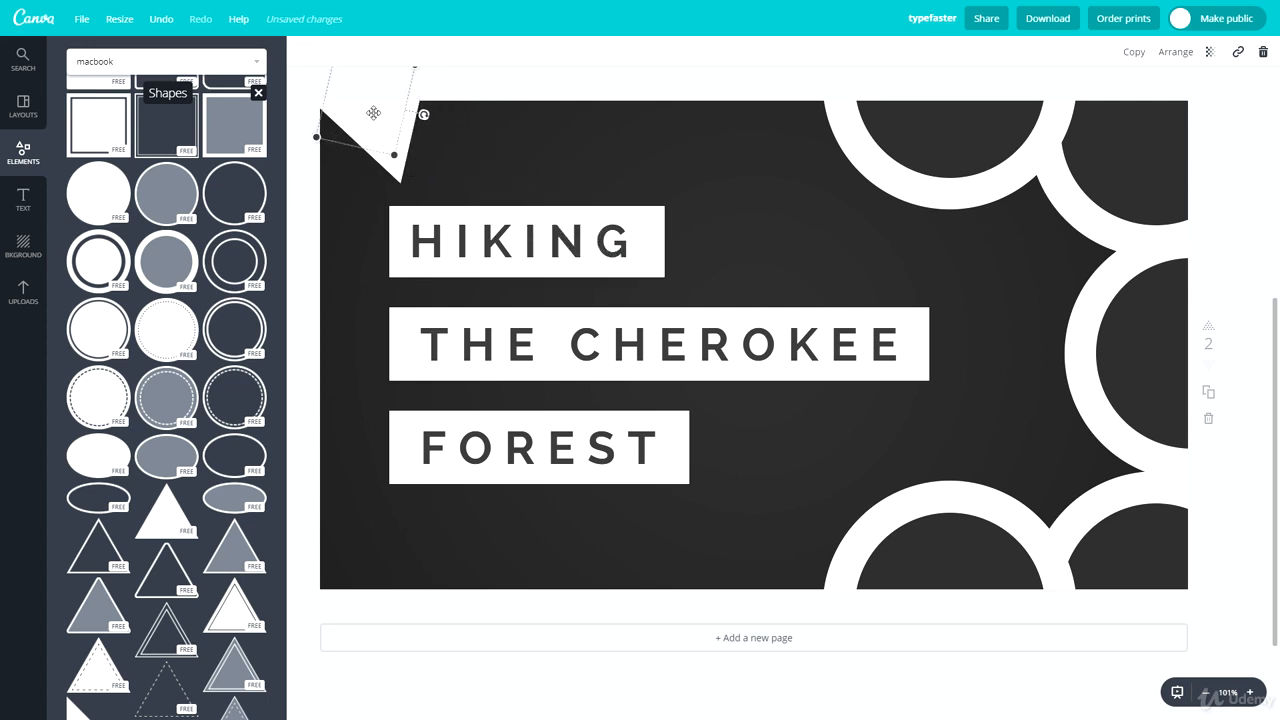
Step: Fill the smaller triangle with the dark grey document colour to leave a white triangle outline
{"action": "left_click", "coordinate": [306, 51]}
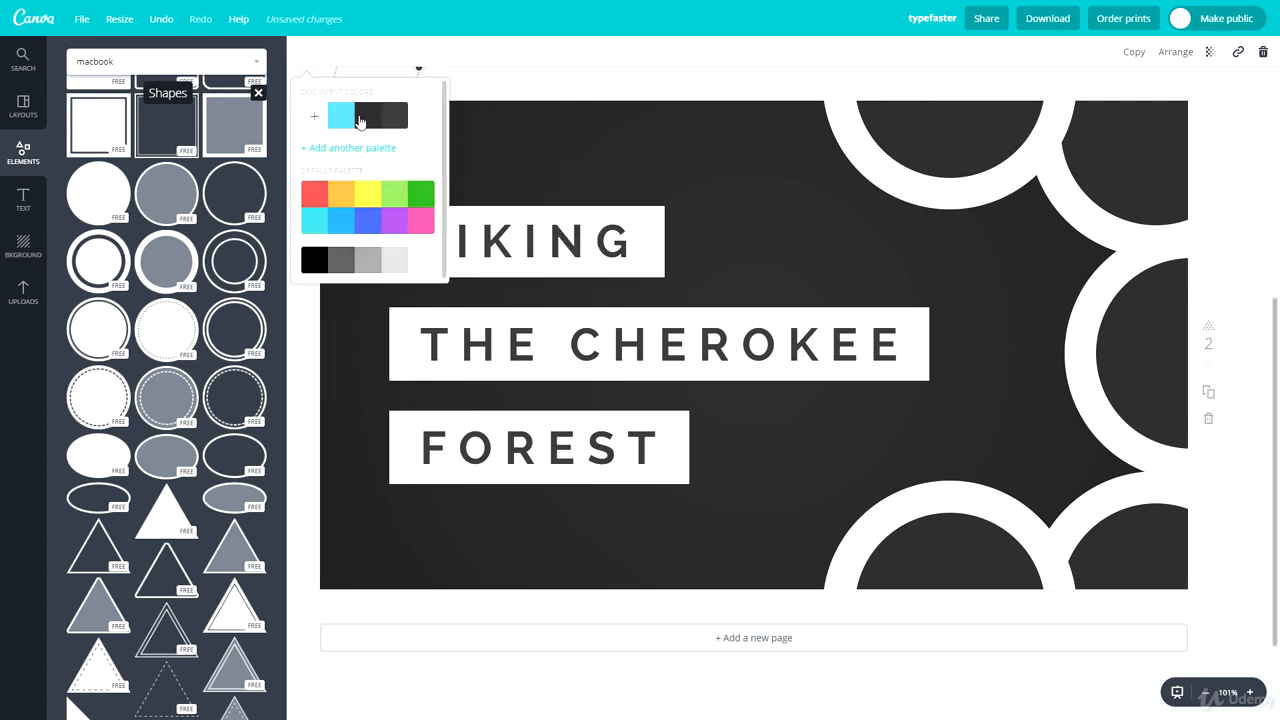
{"action": "left_click", "coordinate": [374, 122]}
{"action": "left_click", "coordinate": [541, 129]}
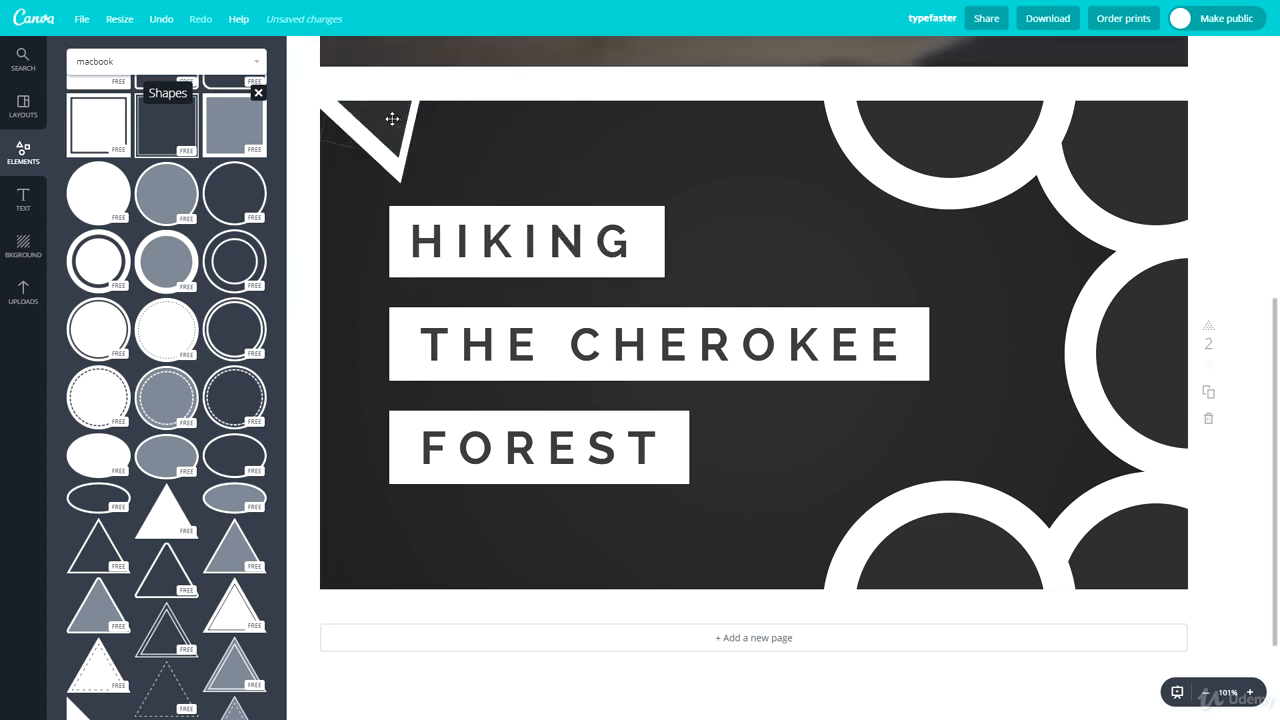
Step: Paste copies of the outlined triangle in an overlapping row along the page's top edge, up to the first ring
{"action": "left_click_drag", "start_coordinate": [391, 120], "coordinate": [531, 126]}
{"action": "left_click", "coordinate": [453, 142]}
{"action": "key", "text": "ctrl+c"}
{"action": "key", "text": "ctrl+v"}
{"action": "left_click", "coordinate": [529, 201]}
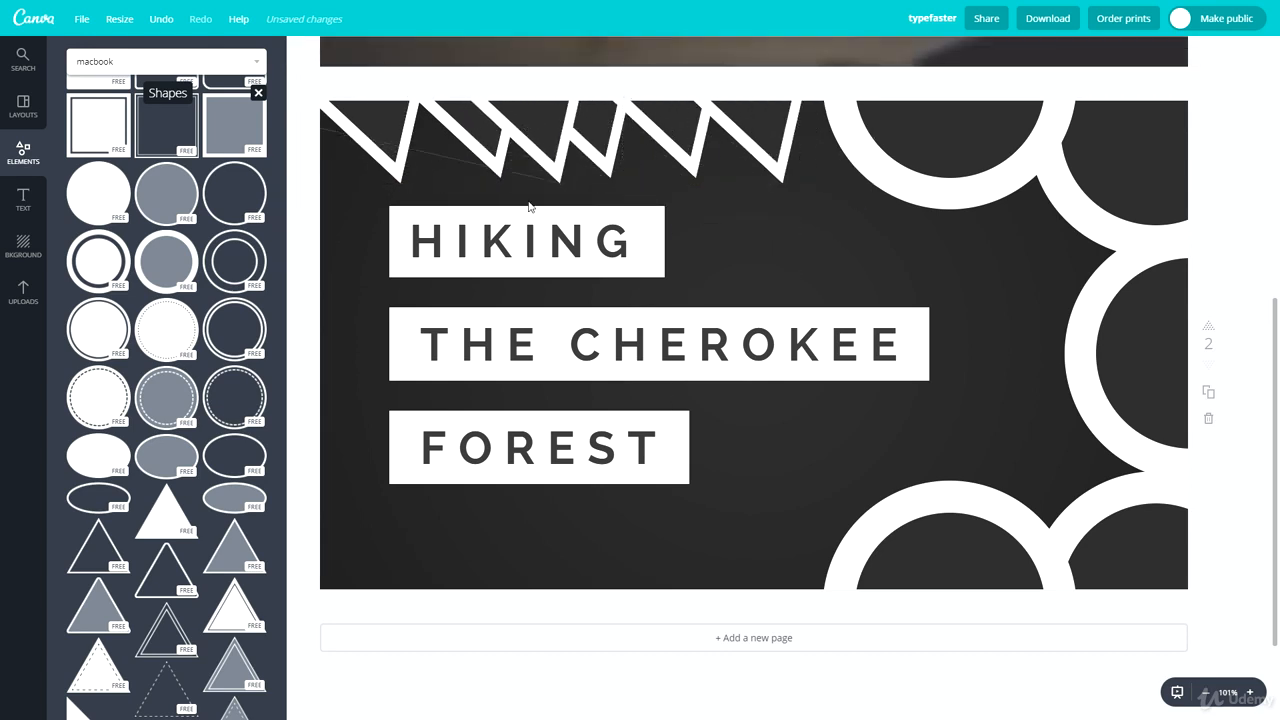
{"action": "key", "text": "ctrl+v"}
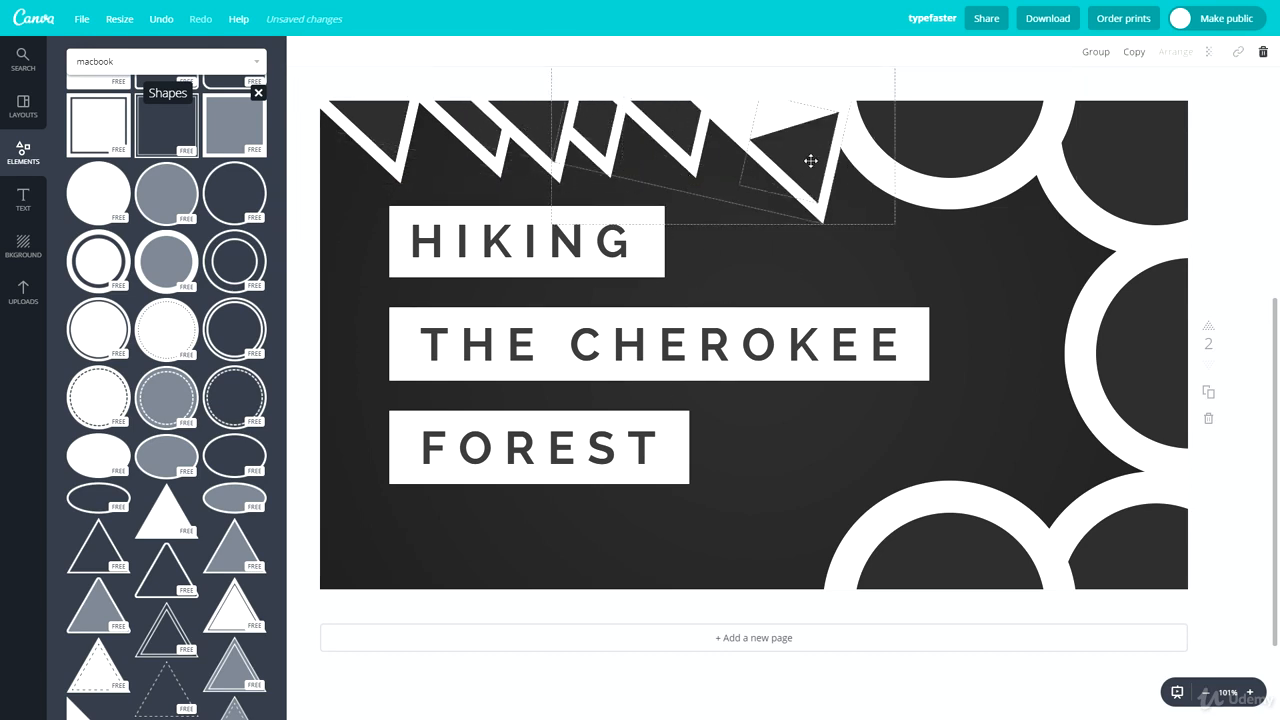
{"action": "left_click_drag", "start_coordinate": [808, 160], "coordinate": [419, 109]}
{"action": "left_click", "coordinate": [866, 278]}
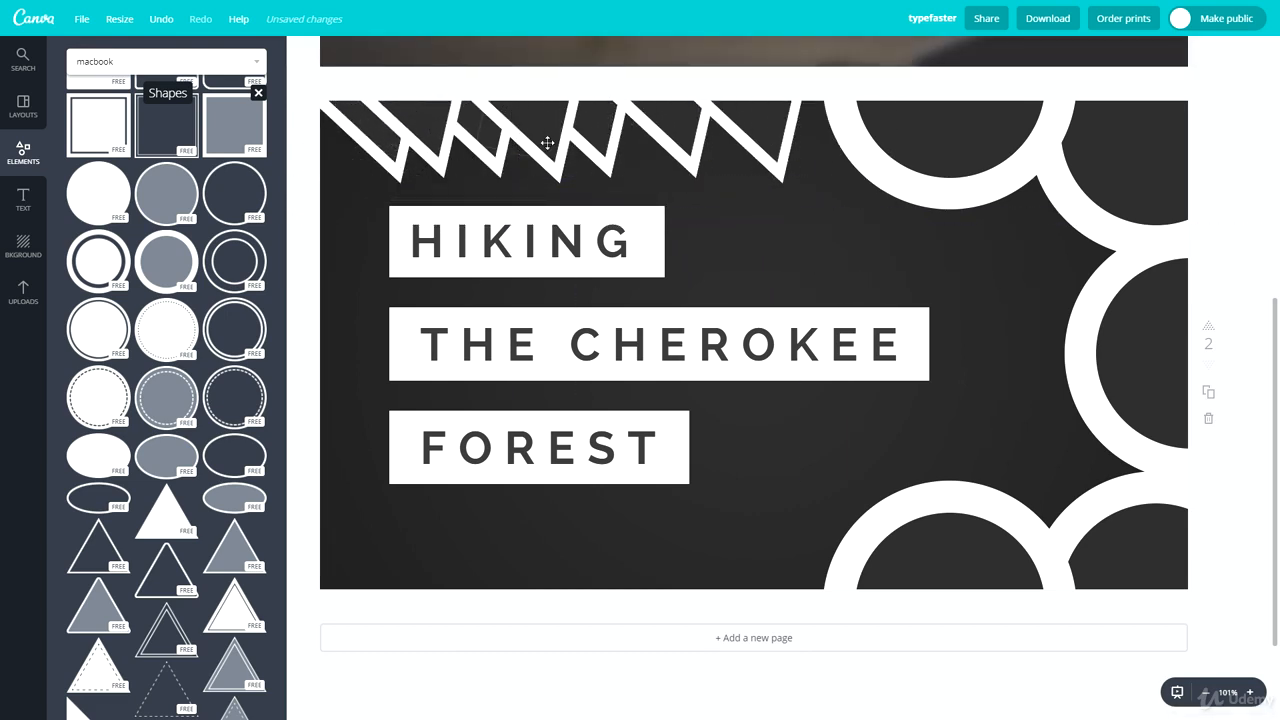
Step: Reposition the last outlined triangle of the row along the page's top edge, close to the first ring
{"action": "left_click_drag", "start_coordinate": [767, 166], "coordinate": [858, 265]}
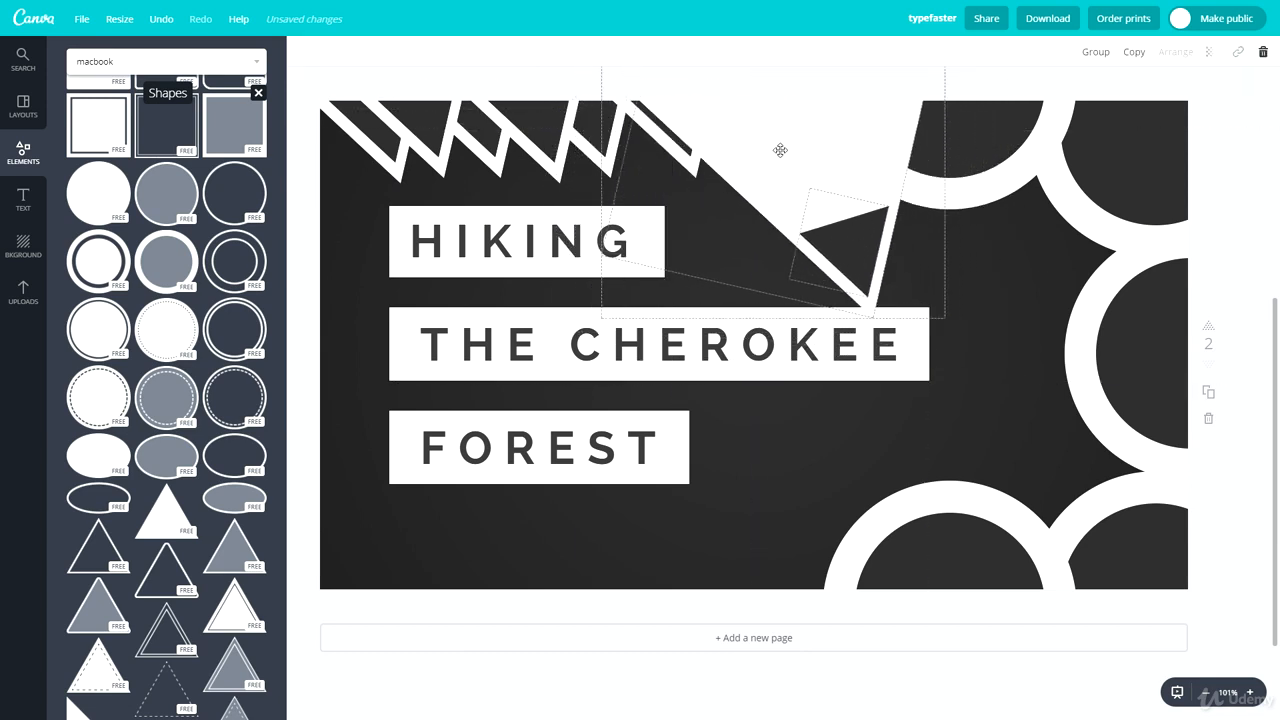
{"action": "left_click_drag", "start_coordinate": [780, 150], "coordinate": [714, 28]}
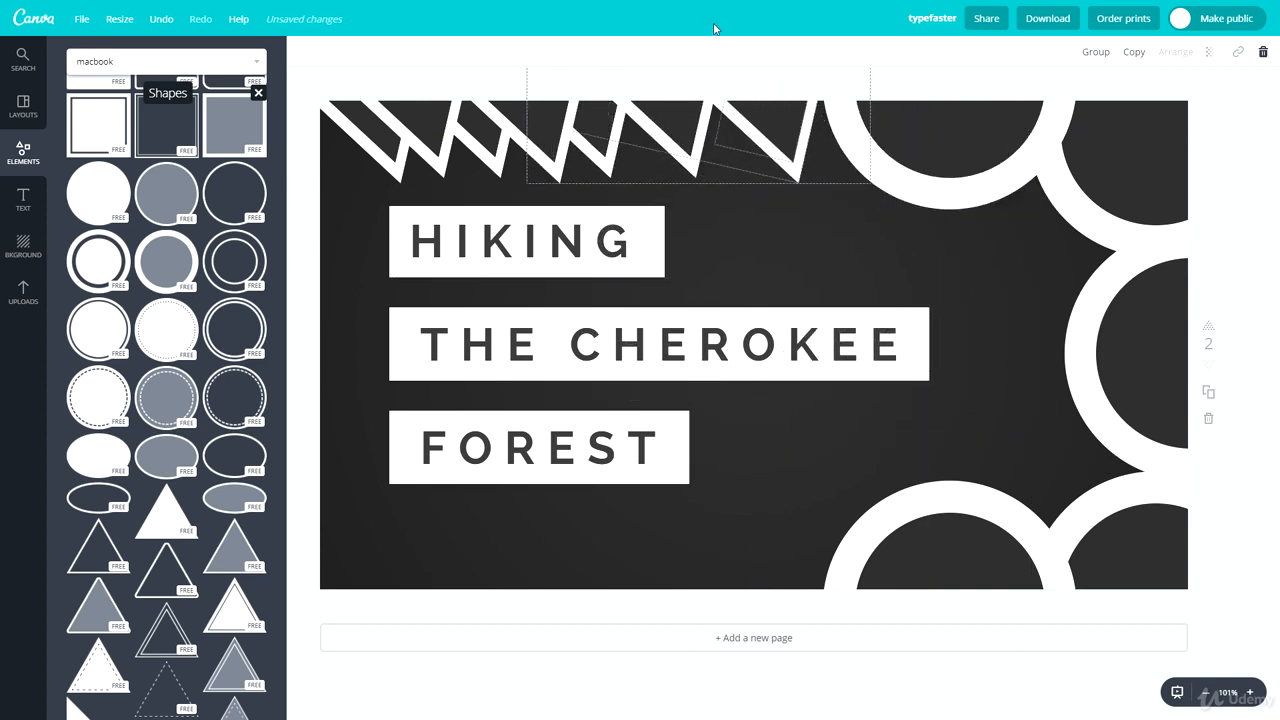
{"action": "left_click", "coordinate": [677, 237]}
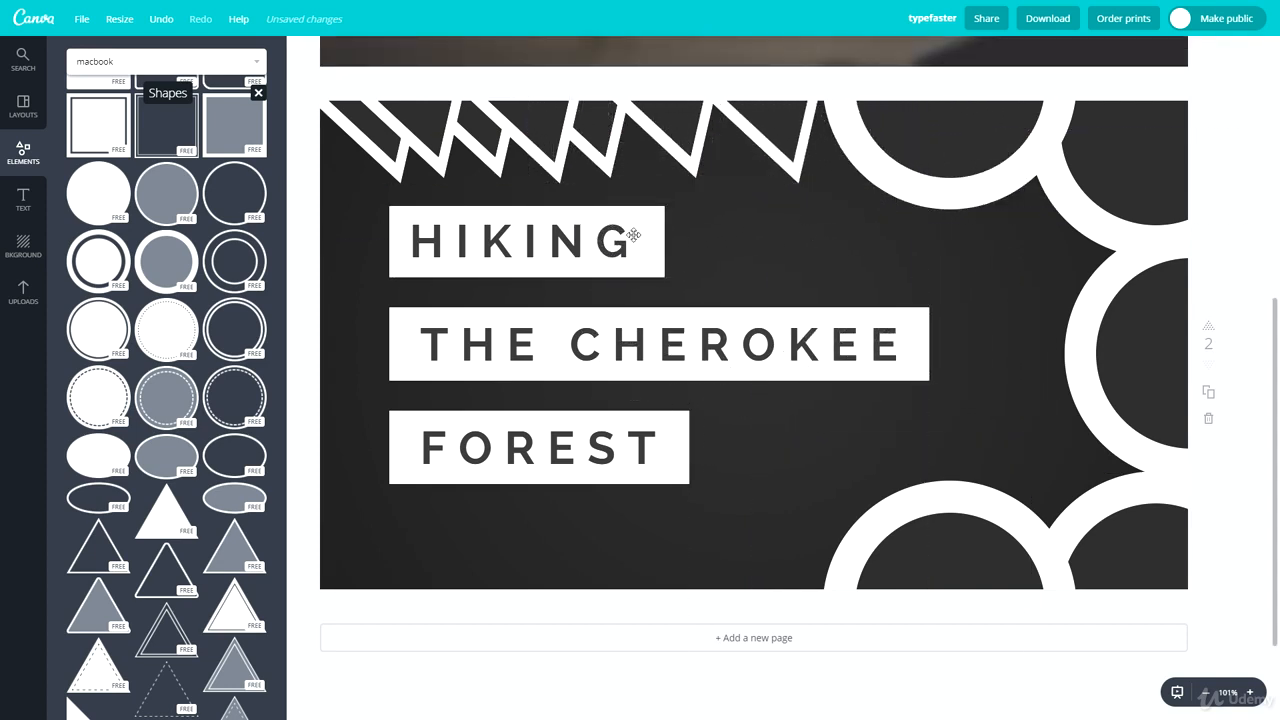
Step: Replace the first title line with "HOW TO", widen its text frame to fit one line and centre it in its white box
{"action": "double_click", "coordinate": [481, 255]}
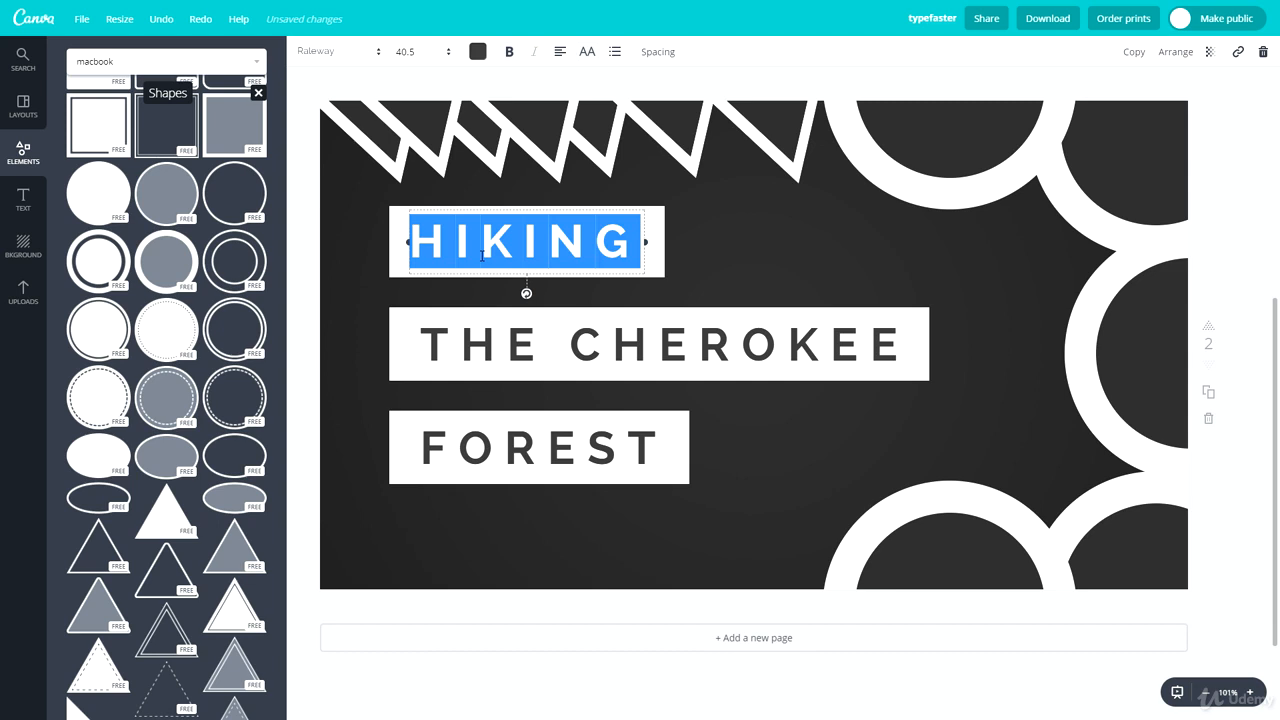
{"action": "type", "text": "HOW TO"}
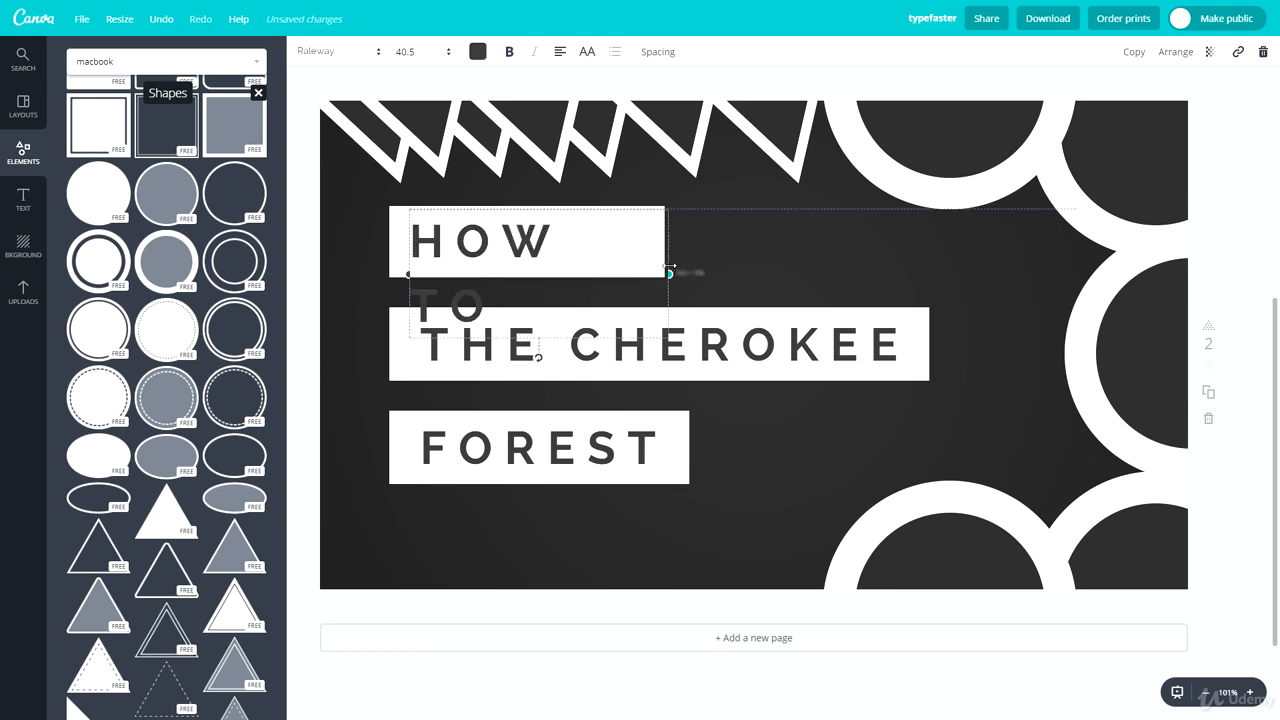
{"action": "left_click_drag", "start_coordinate": [669, 266], "coordinate": [678, 262]}
{"action": "left_click_drag", "start_coordinate": [601, 214], "coordinate": [584, 212]}
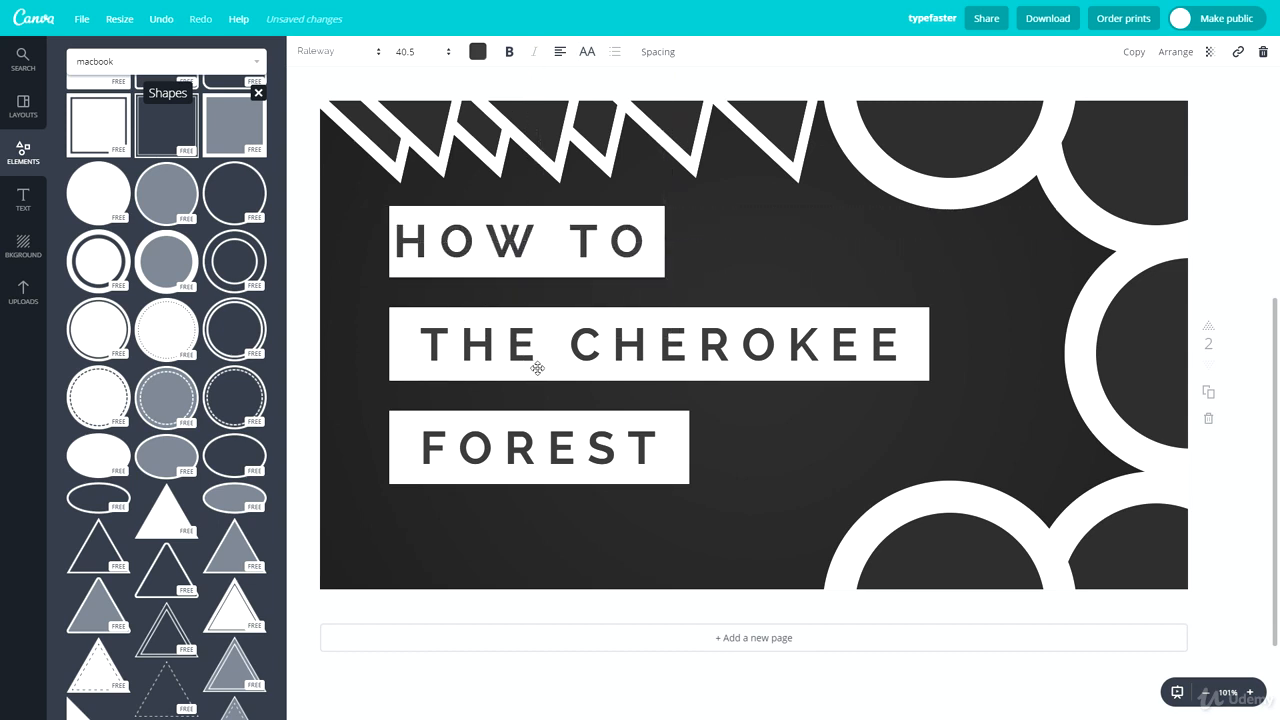
Step: Replace the second title line with "DESIGN A" and shorten its white box to fit the text
{"action": "triple_click", "coordinate": [537, 368]}
{"action": "type", "text": "DESIGN A"}
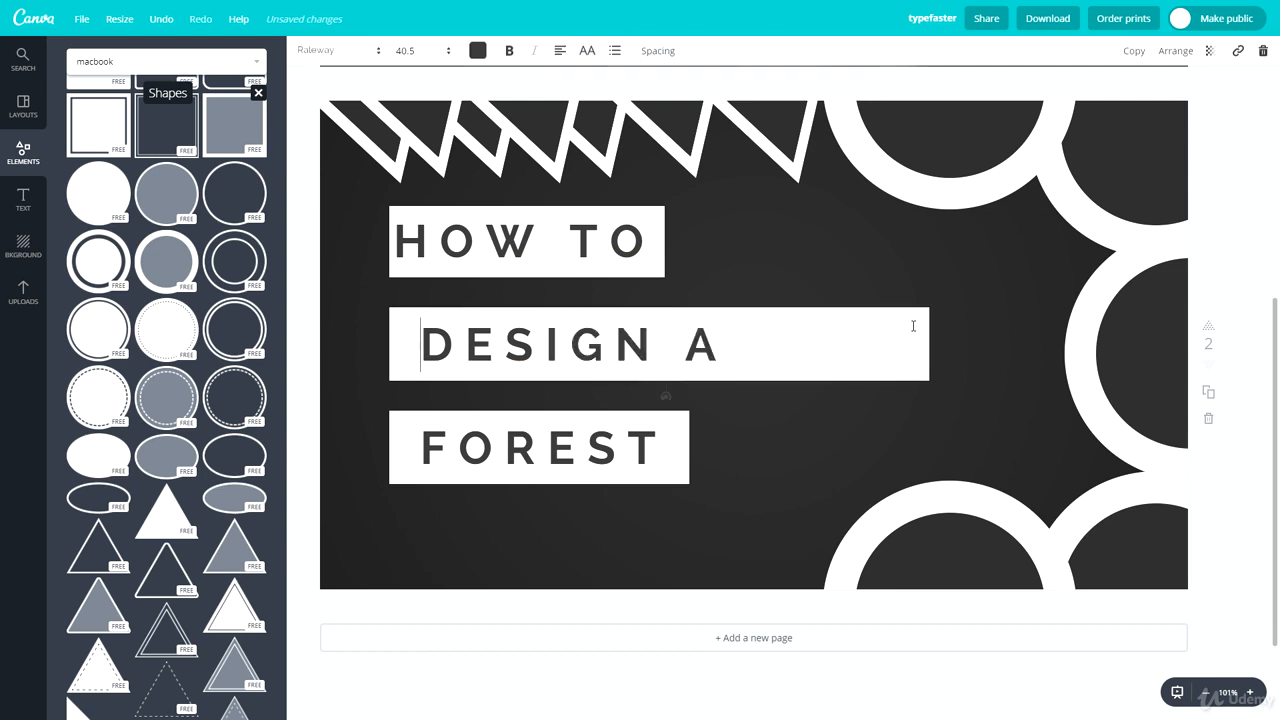
{"action": "key", "text": "Escape"}
{"action": "left_click", "coordinate": [924, 336]}
{"action": "left_click_drag", "start_coordinate": [929, 340], "coordinate": [746, 344]}
Step: Replace the third title line with "THUMBNAIL", widen its white box and text frame, and shift the text toward the box's centre
{"action": "double_click", "coordinate": [554, 465]}
{"action": "type", "text": "THUMBNAIL"}
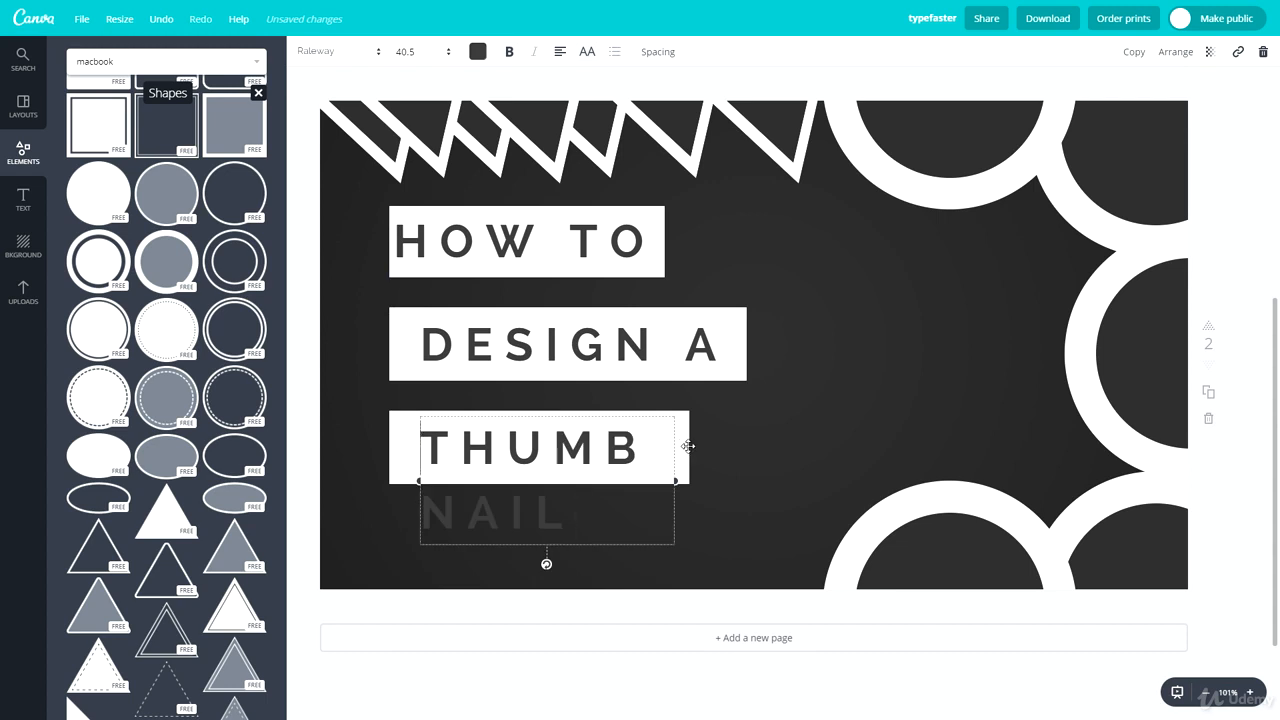
{"action": "left_click", "coordinate": [688, 446]}
{"action": "left_click_drag", "start_coordinate": [689, 447], "coordinate": [833, 437]}
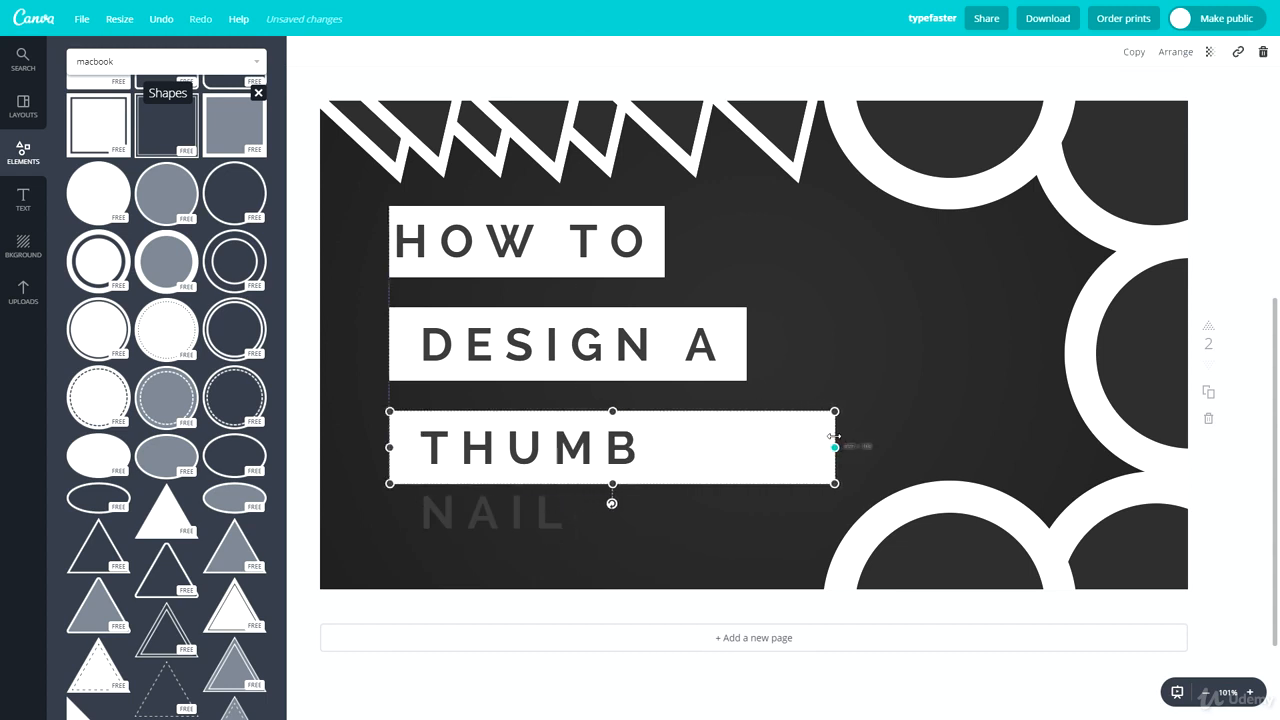
{"action": "left_click", "coordinate": [660, 465]}
{"action": "left_click_drag", "start_coordinate": [674, 480], "coordinate": [841, 462]}
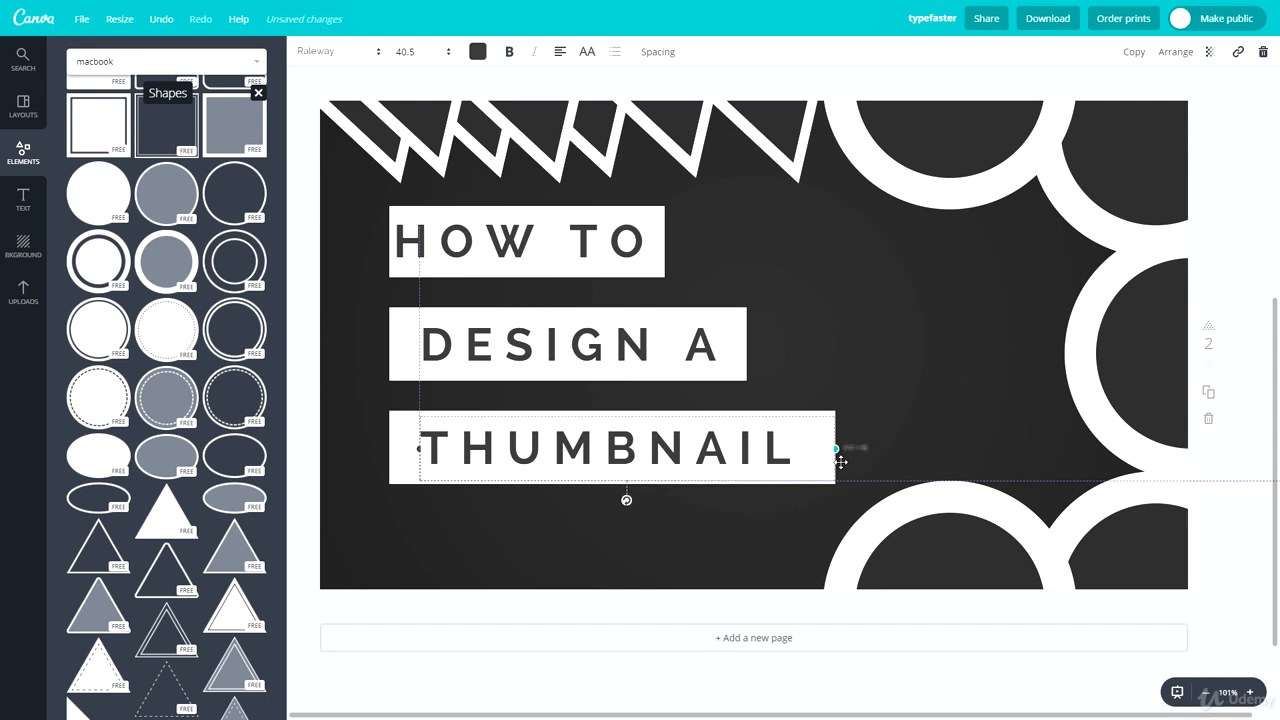
{"action": "left_click_drag", "start_coordinate": [632, 418], "coordinate": [626, 418]}
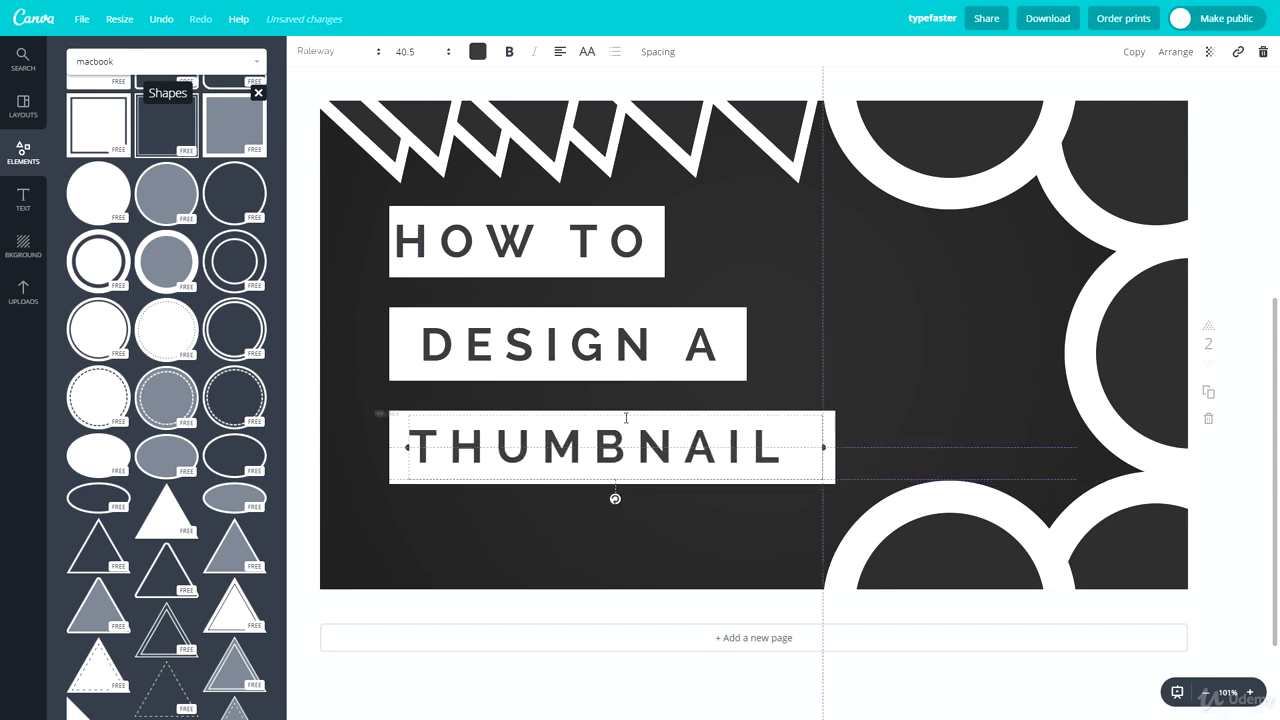
Step: Narrow the "DESIGN A" text frame to its white box and align the text's left edge with "THUMBNAIL"
{"action": "left_click", "coordinate": [540, 345]}
{"action": "left_click_drag", "start_coordinate": [546, 308], "coordinate": [541, 308]}
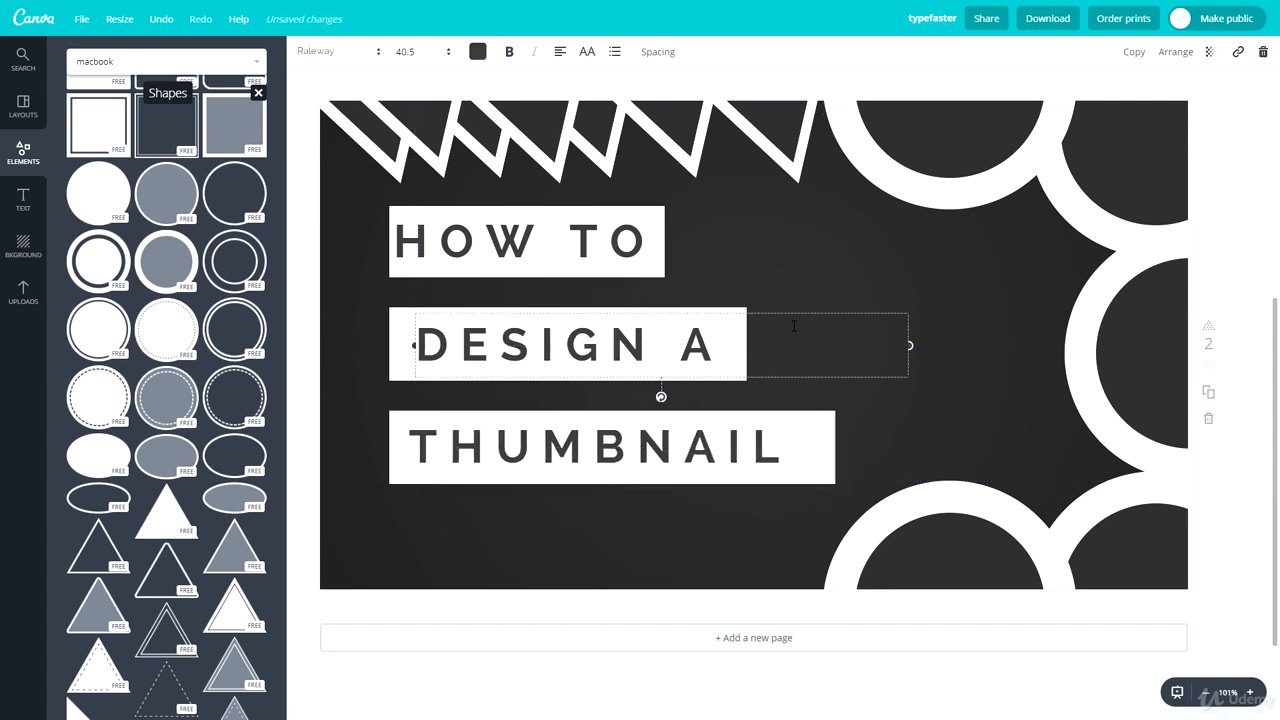
{"action": "left_click_drag", "start_coordinate": [909, 345], "coordinate": [748, 345]}
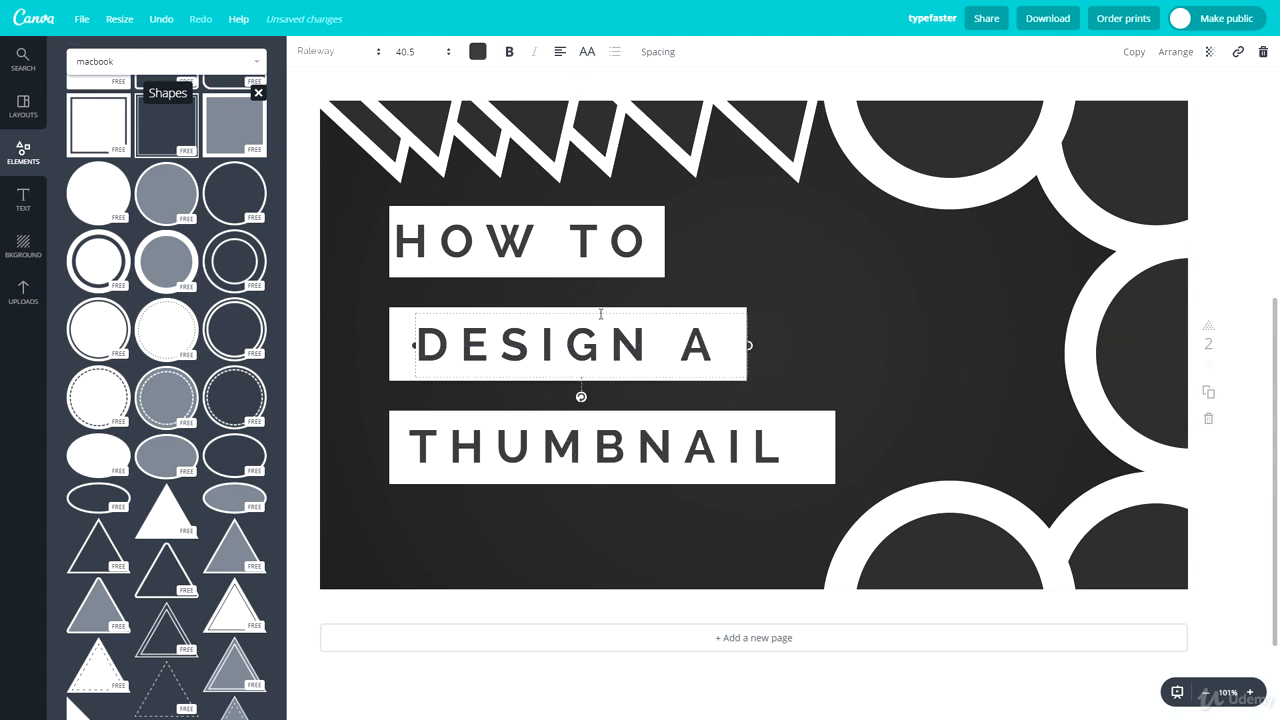
{"action": "left_click_drag", "start_coordinate": [604, 311], "coordinate": [599, 311]}
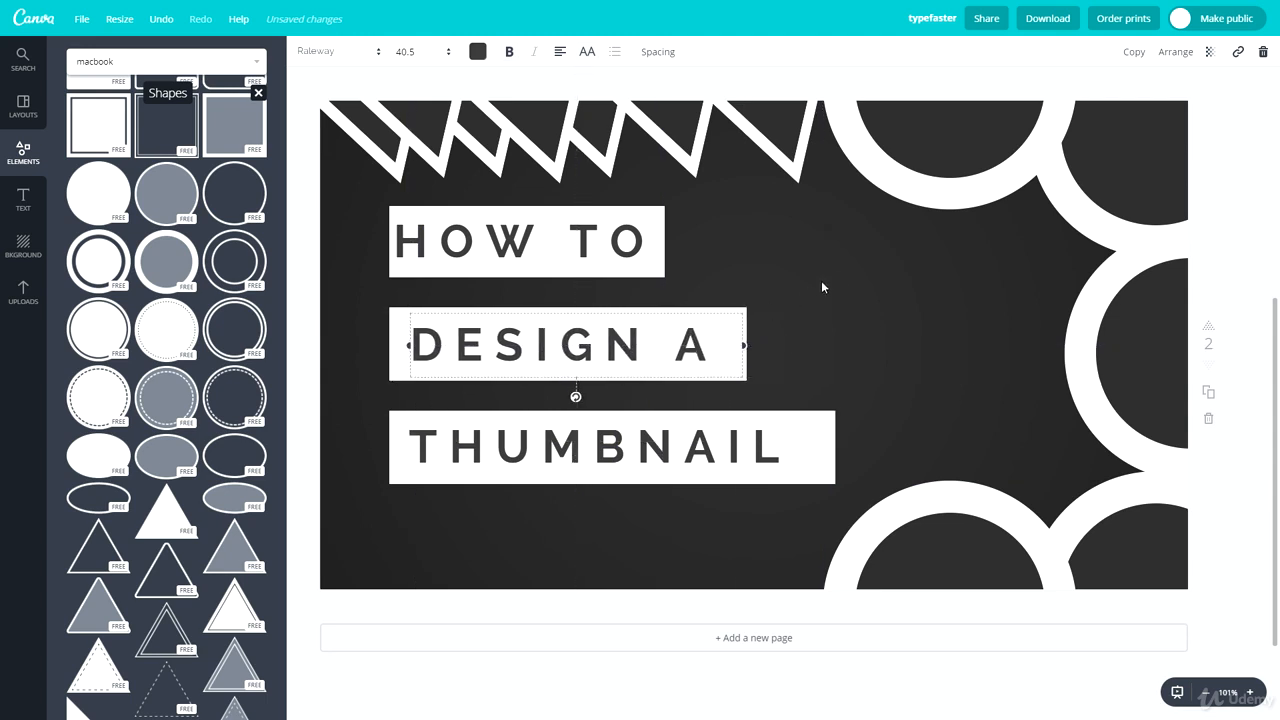
{"action": "left_click", "coordinate": [823, 286]}
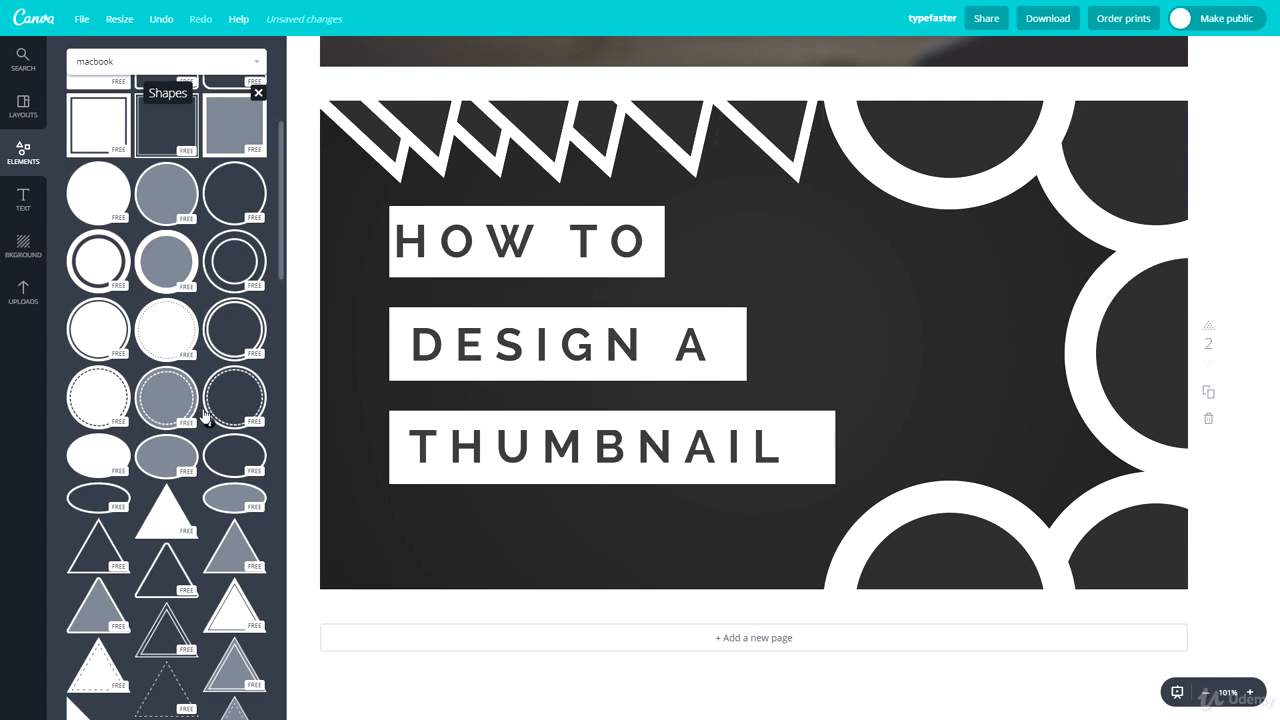
Step: Add a solid white square shape, shrink it and place it at the page's lower-left corner
{"action": "scroll", "coordinate": [143, 378], "scroll_direction": "up", "scroll_amount": 2}
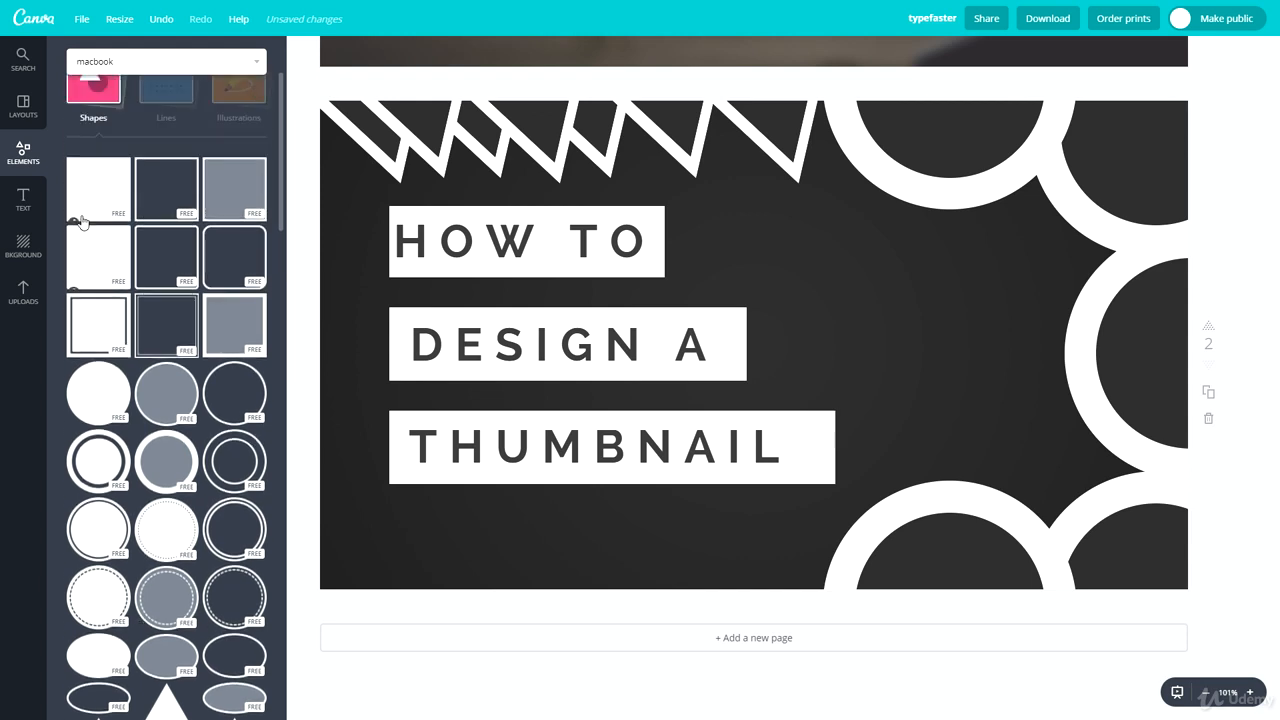
{"action": "left_click", "coordinate": [94, 197]}
{"action": "left_click_drag", "start_coordinate": [522, 111], "coordinate": [852, 440]}
{"action": "left_click_drag", "start_coordinate": [912, 504], "coordinate": [399, 480]}
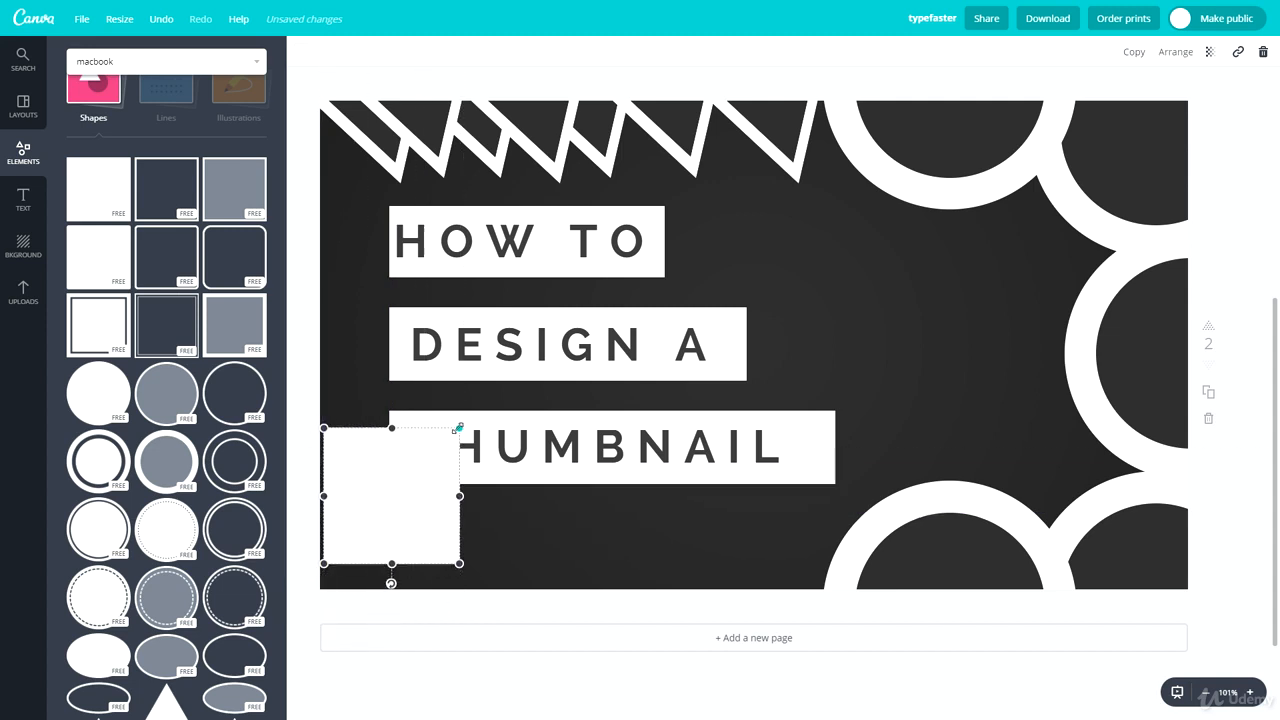
{"action": "left_click_drag", "start_coordinate": [457, 427], "coordinate": [352, 554]}
{"action": "left_click", "coordinate": [464, 607]}
Step: Overlay a copy of the white square filled with dark grey, shrunk and centred to leave a white square outline
{"action": "left_click", "coordinate": [390, 542]}
{"action": "left_click", "coordinate": [305, 51]}
{"action": "left_click", "coordinate": [377, 118]}
{"action": "left_click", "coordinate": [475, 533]}
{"action": "left_click", "coordinate": [488, 537]}
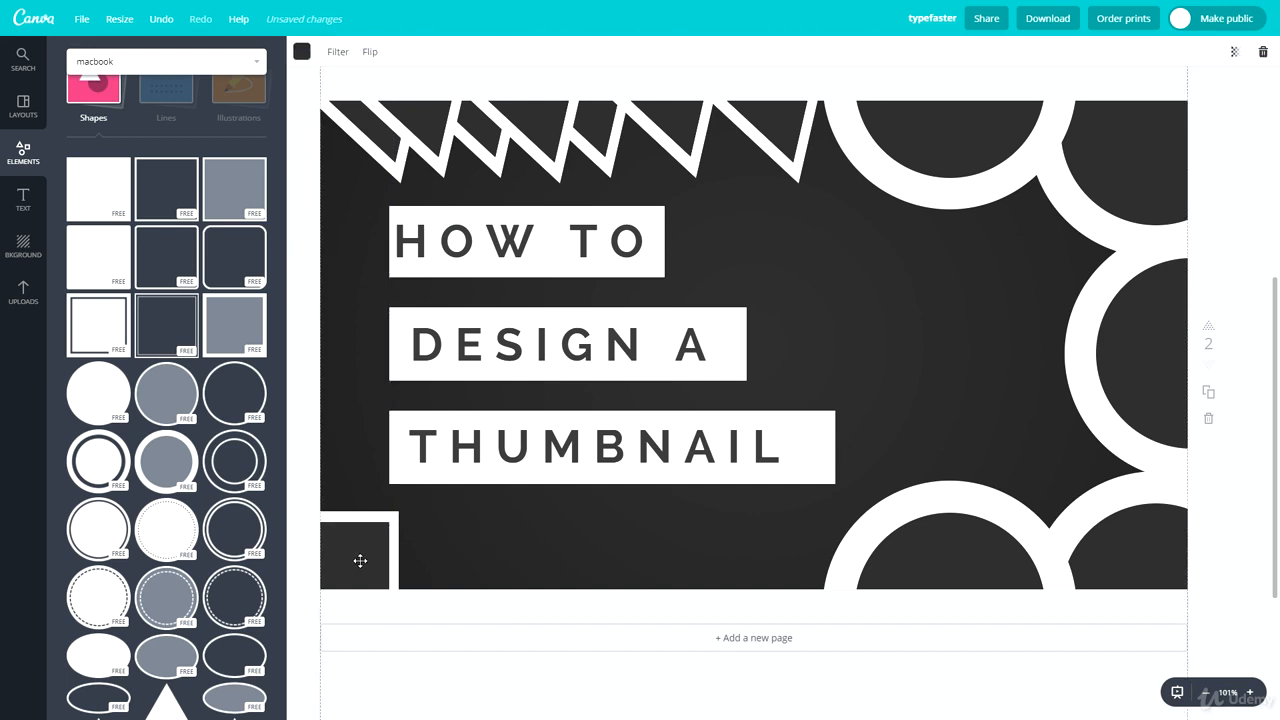
{"action": "left_click", "coordinate": [360, 561]}
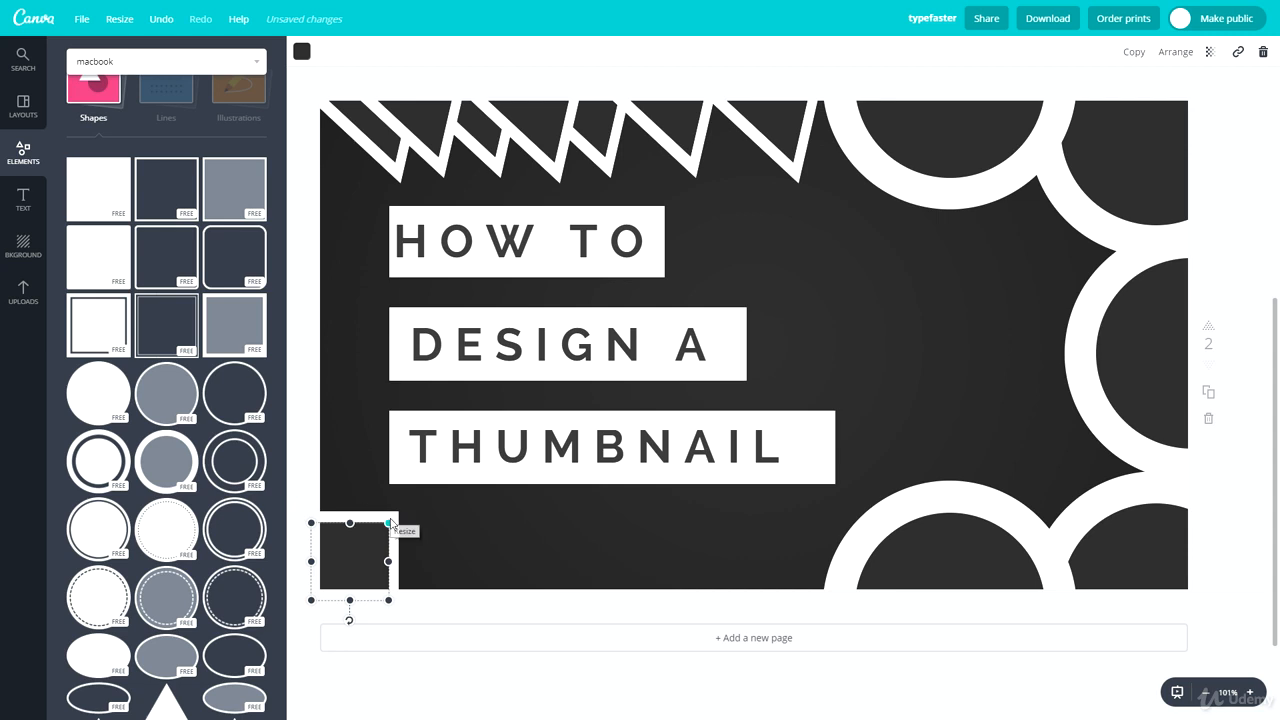
{"action": "left_click_drag", "start_coordinate": [390, 522], "coordinate": [370, 550]}
{"action": "left_click", "coordinate": [471, 520]}
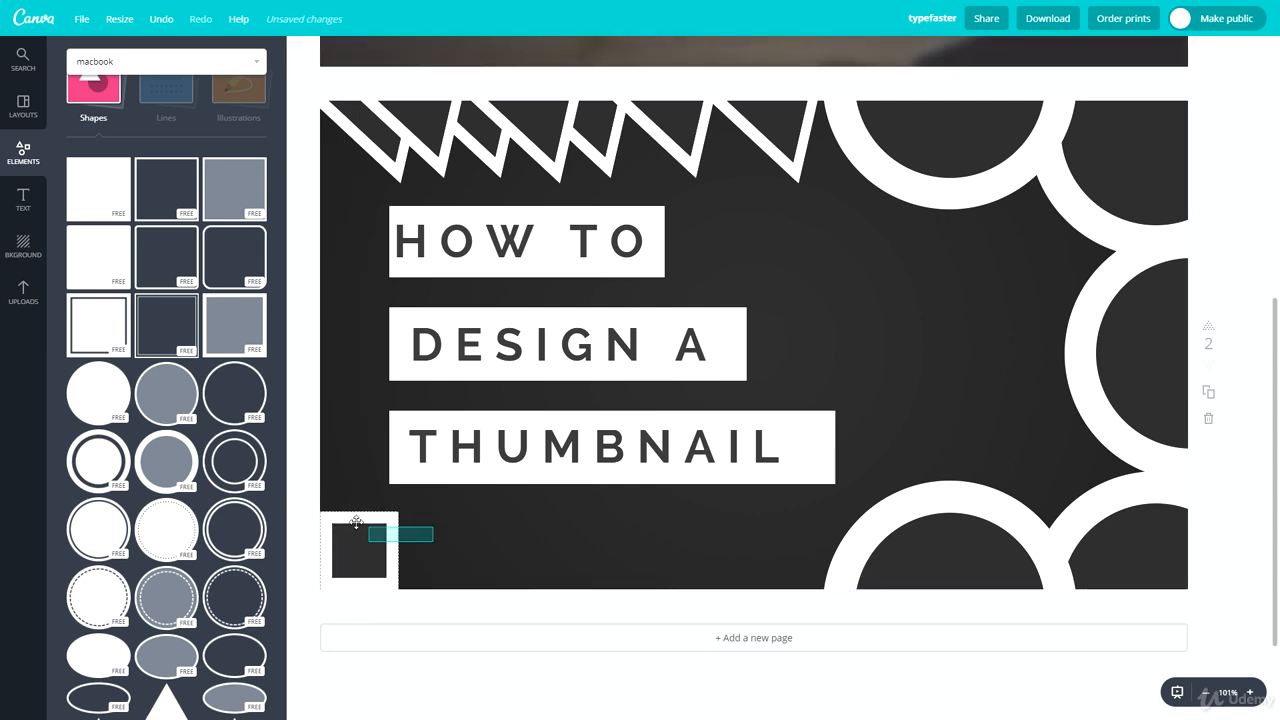
Step: Scale the outlined square down and paste two copies of it, stepped diagonally upward from the page's lower-left corner
{"action": "left_click", "coordinate": [396, 568]}
{"action": "left_click_drag", "start_coordinate": [398, 590], "coordinate": [369, 563]}
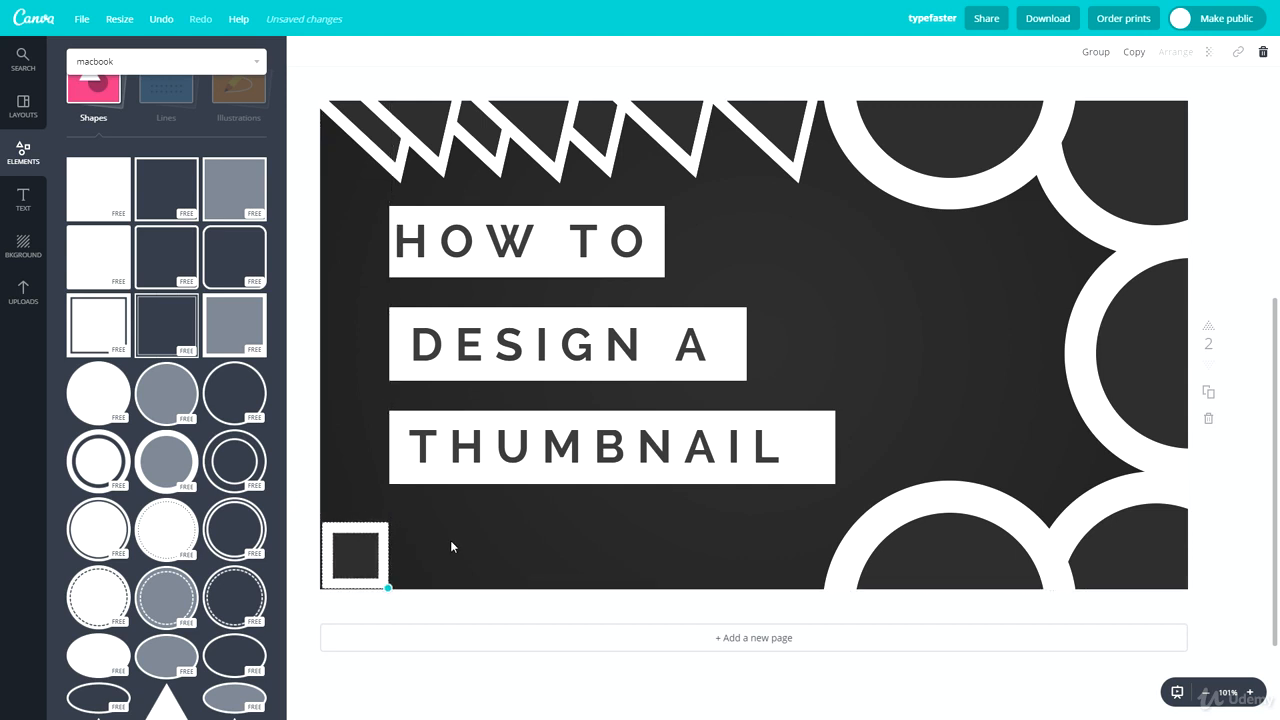
{"action": "left_click", "coordinate": [505, 594]}
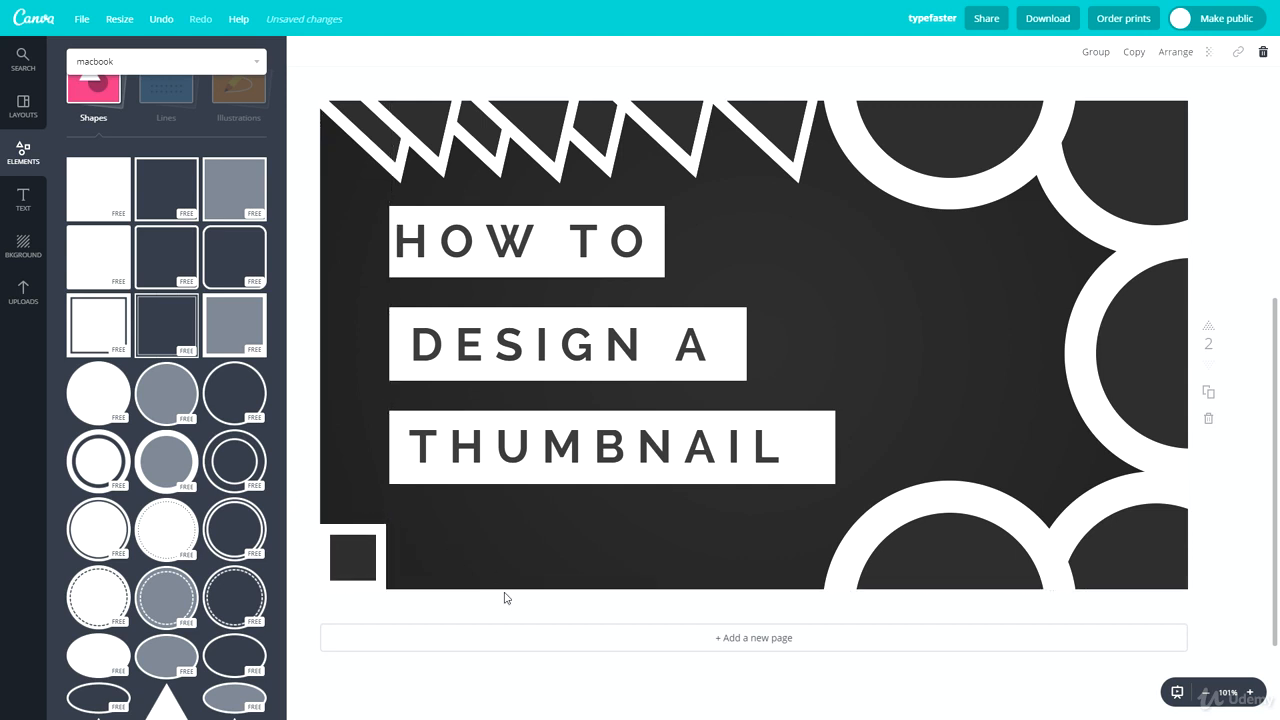
{"action": "left_click_drag", "start_coordinate": [349, 538], "coordinate": [389, 518]}
{"action": "key", "text": "ctrl+v"}
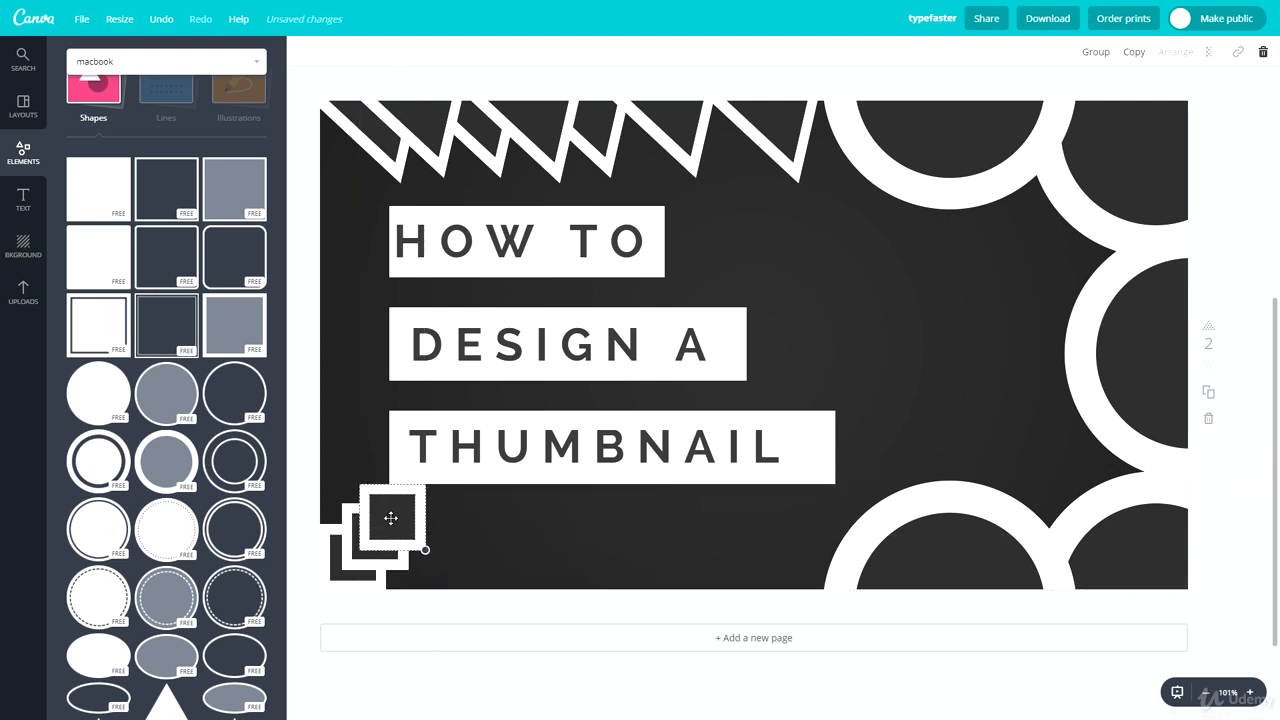
{"action": "left_click", "coordinate": [467, 527]}
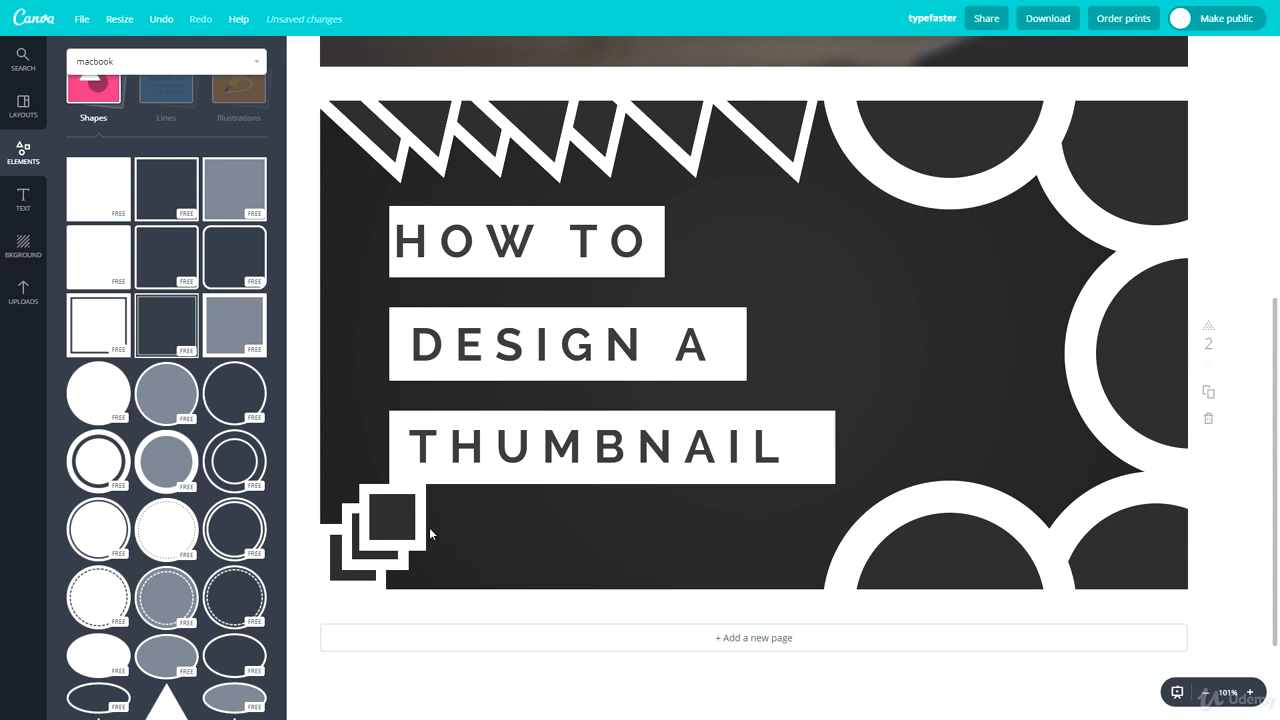
Step: Move the stack of three outlined squares to the empty area between the title and the rings
{"action": "mouse_move", "coordinate": [375, 560]}
{"action": "left_mouse_down"}
{"action": "mouse_move", "coordinate": [325, 560]}
{"action": "mouse_move", "coordinate": [849, 391]}
{"action": "mouse_move", "coordinate": [540, 535]}
{"action": "mouse_move", "coordinate": [357, 545]}
{"action": "left_mouse_up"}
{"action": "left_click_drag", "start_coordinate": [463, 521], "coordinate": [945, 296]}
{"action": "left_click", "coordinate": [961, 293]}
{"action": "left_click", "coordinate": [949, 295]}
{"action": "left_click", "coordinate": [1004, 279]}
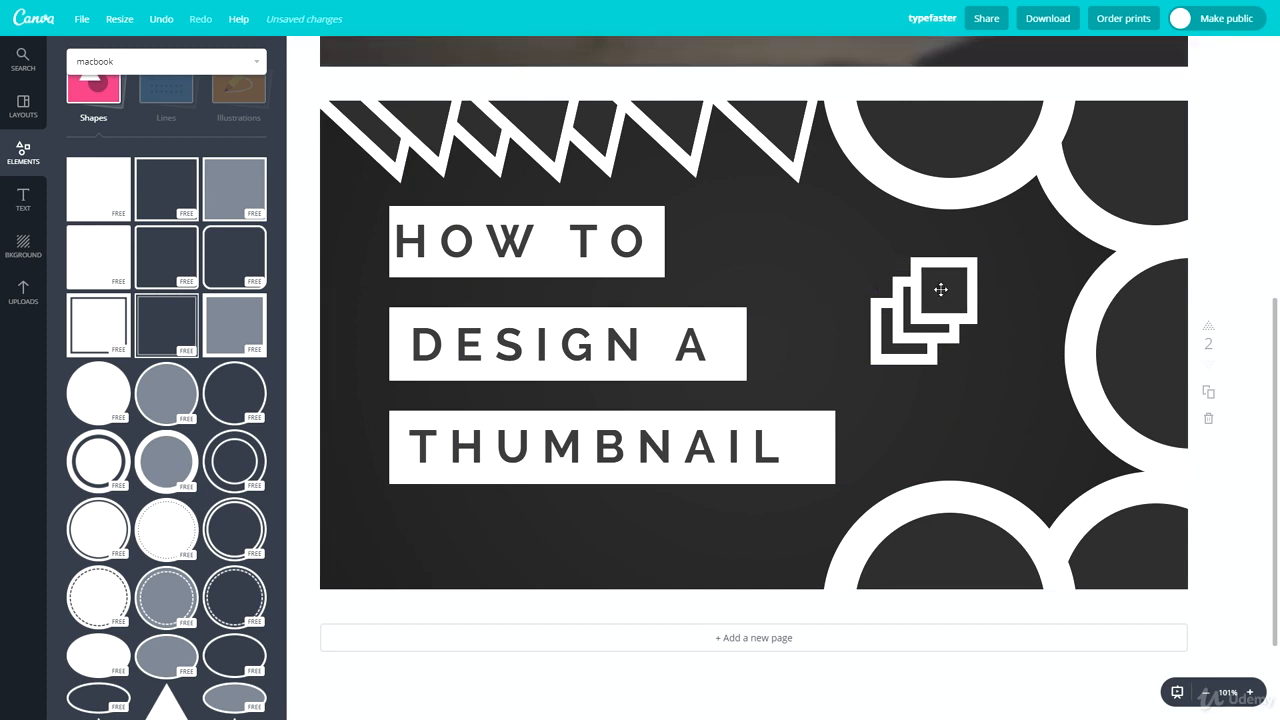
{"action": "left_click", "coordinate": [1020, 278]}
{"action": "left_click", "coordinate": [1020, 278]}
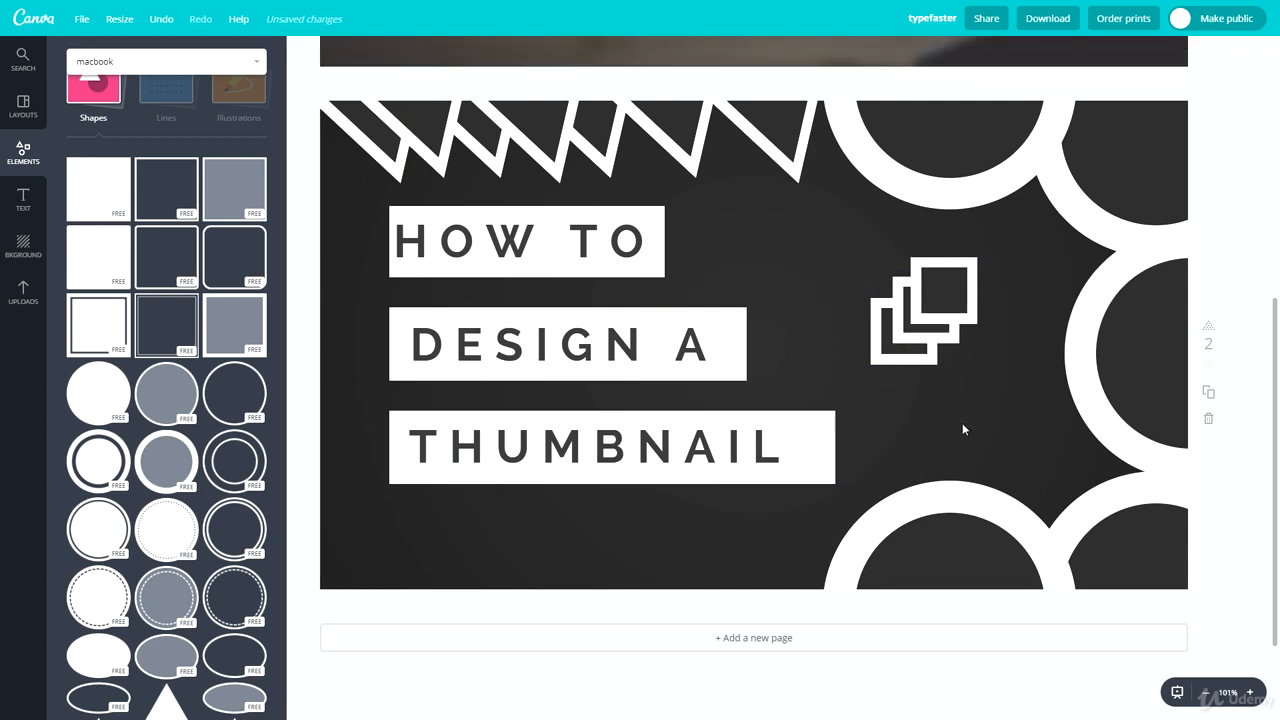
Step: Duplicate the three-square stack and place the copy so the staircase continues diagonally up to the first ring
{"action": "left_click_drag", "start_coordinate": [962, 425], "coordinate": [860, 258]}
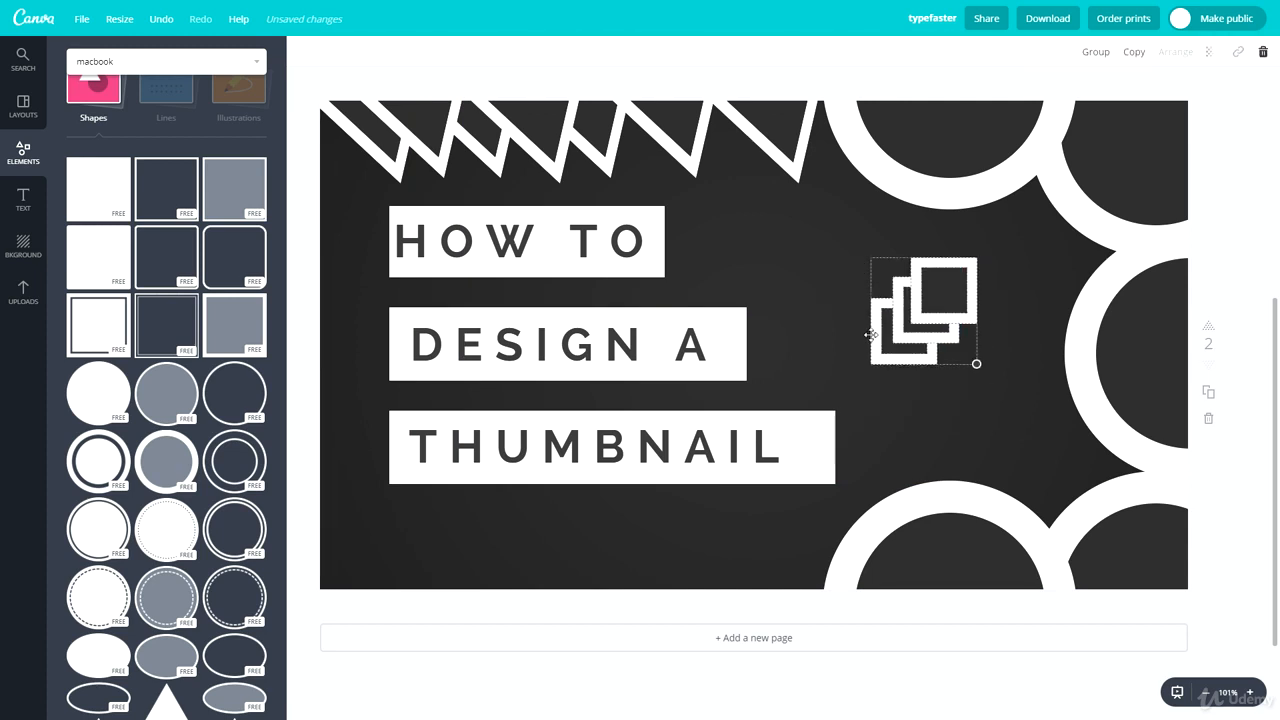
{"action": "key", "text": "ctrl+d"}
{"action": "left_click_drag", "start_coordinate": [952, 337], "coordinate": [860, 364]}
{"action": "left_click", "coordinate": [1051, 271]}
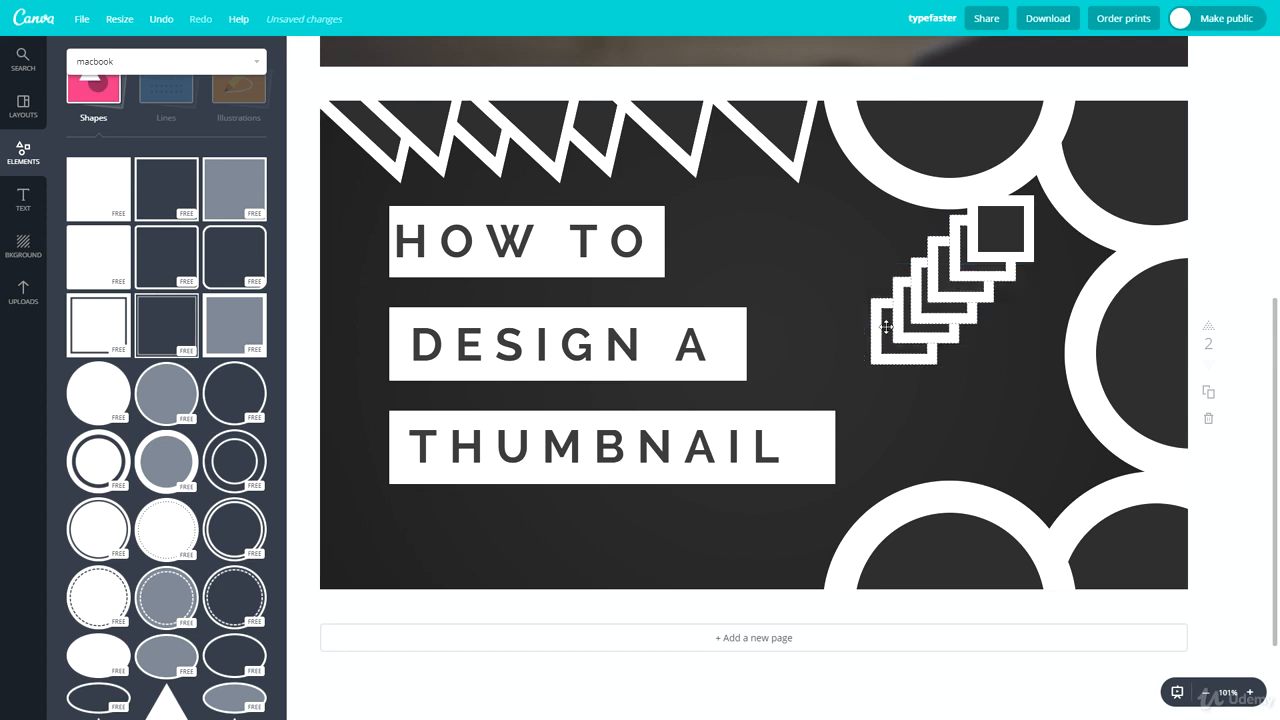
Step: Select the whole staircase of six outlined squares and move it down beside the title boxes
{"action": "left_click", "coordinate": [1045, 250]}
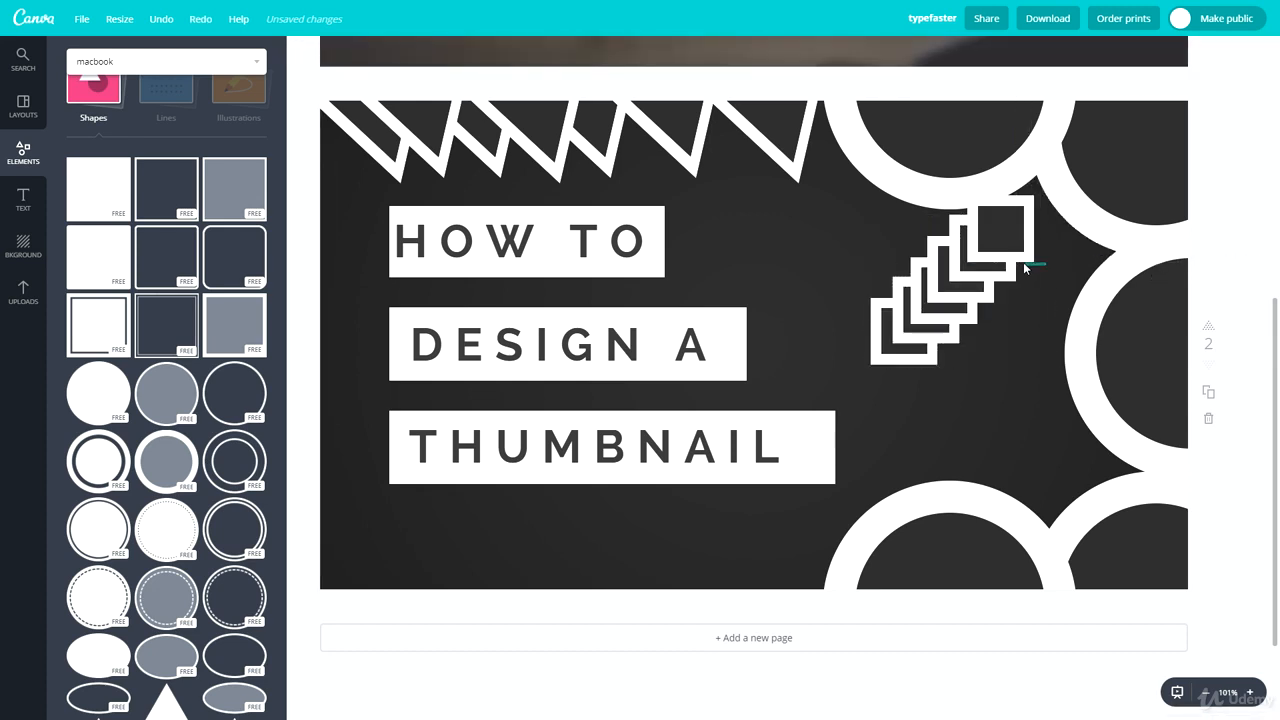
{"action": "left_click", "coordinate": [984, 257]}
{"action": "left_click", "coordinate": [1048, 264]}
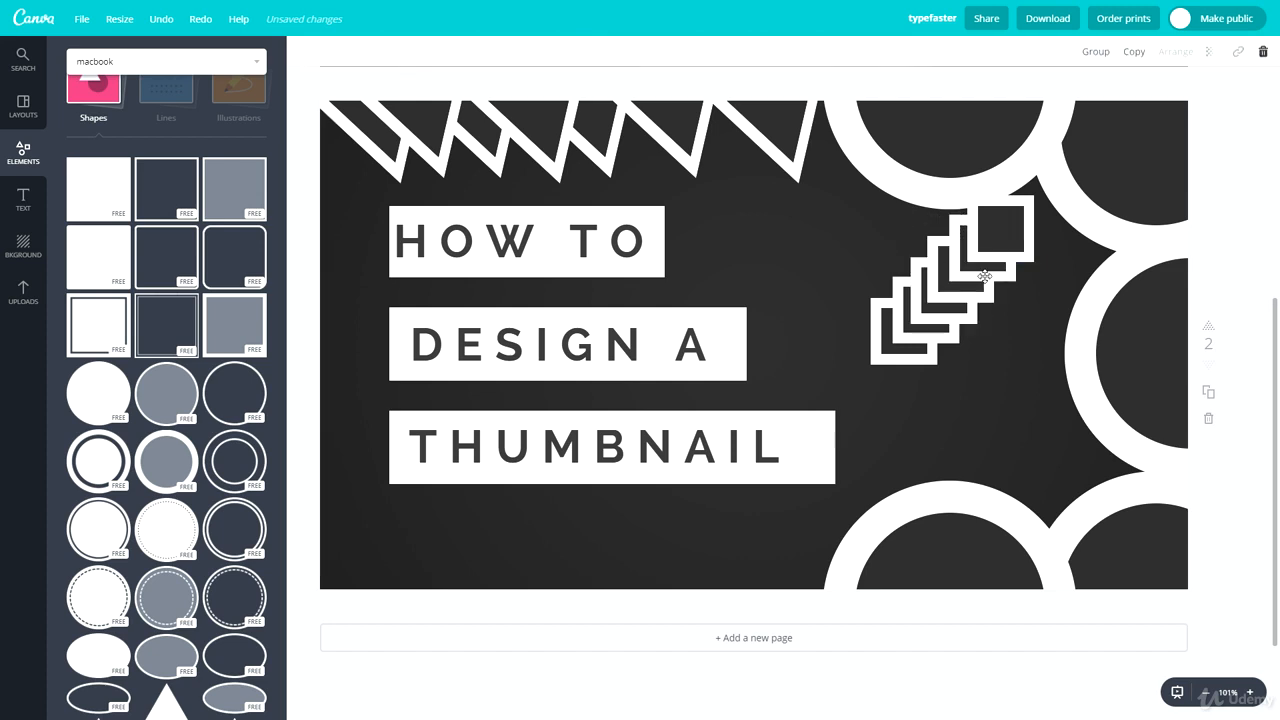
{"action": "left_click_drag", "start_coordinate": [1039, 260], "coordinate": [780, 378]}
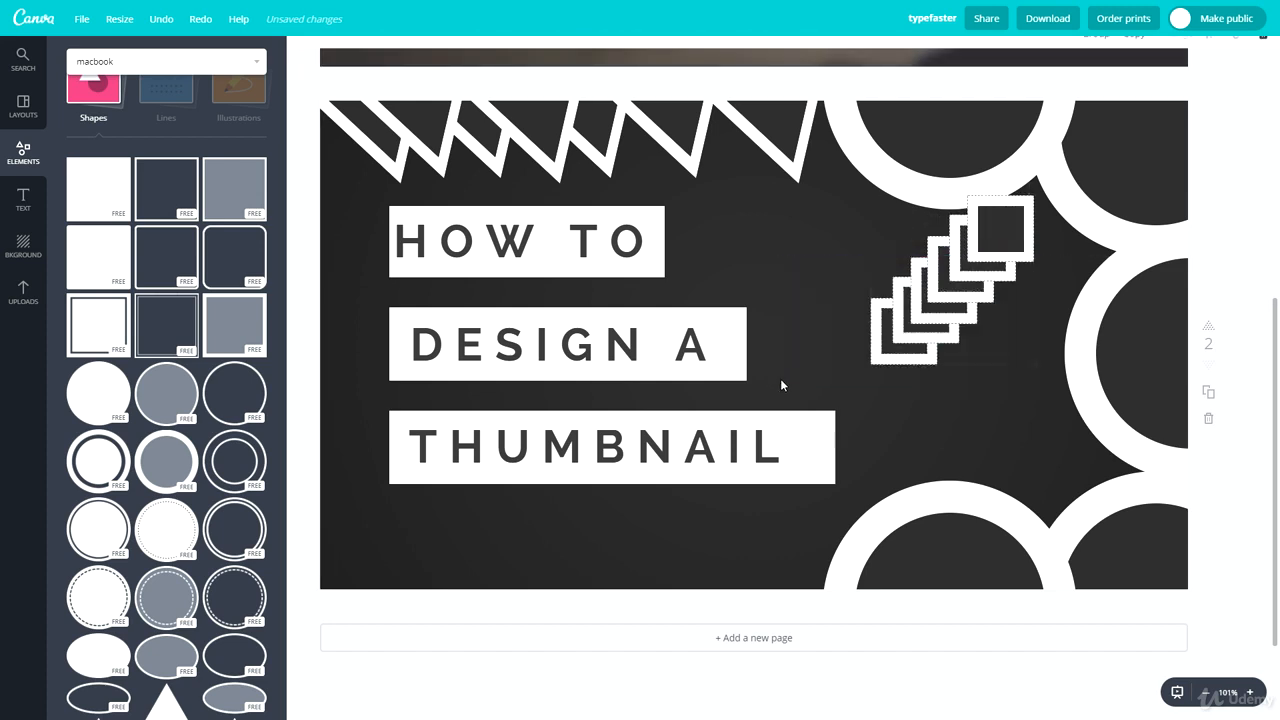
{"action": "left_click_drag", "start_coordinate": [961, 298], "coordinate": [845, 338]}
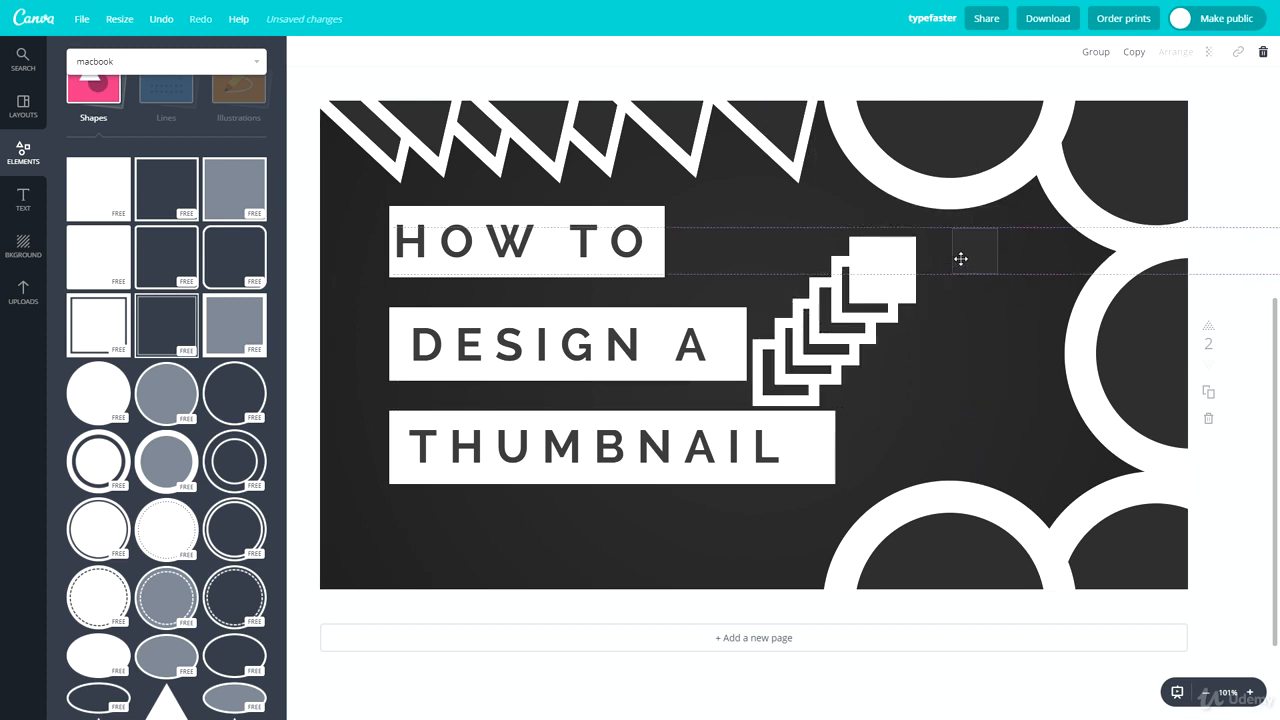
Step: Move the stray dark inner square back into the topmost white square, then resize and centre it there
{"action": "left_click_drag", "start_coordinate": [900, 272], "coordinate": [881, 270]}
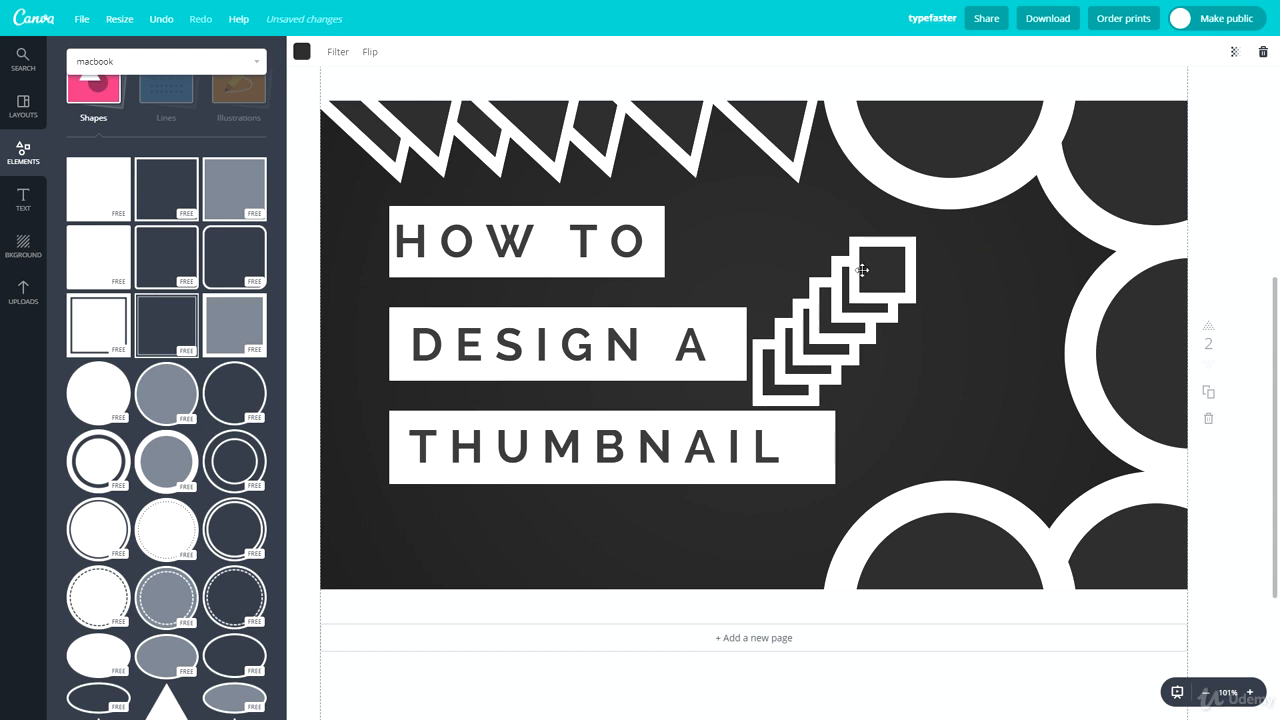
{"action": "left_click", "coordinate": [895, 262]}
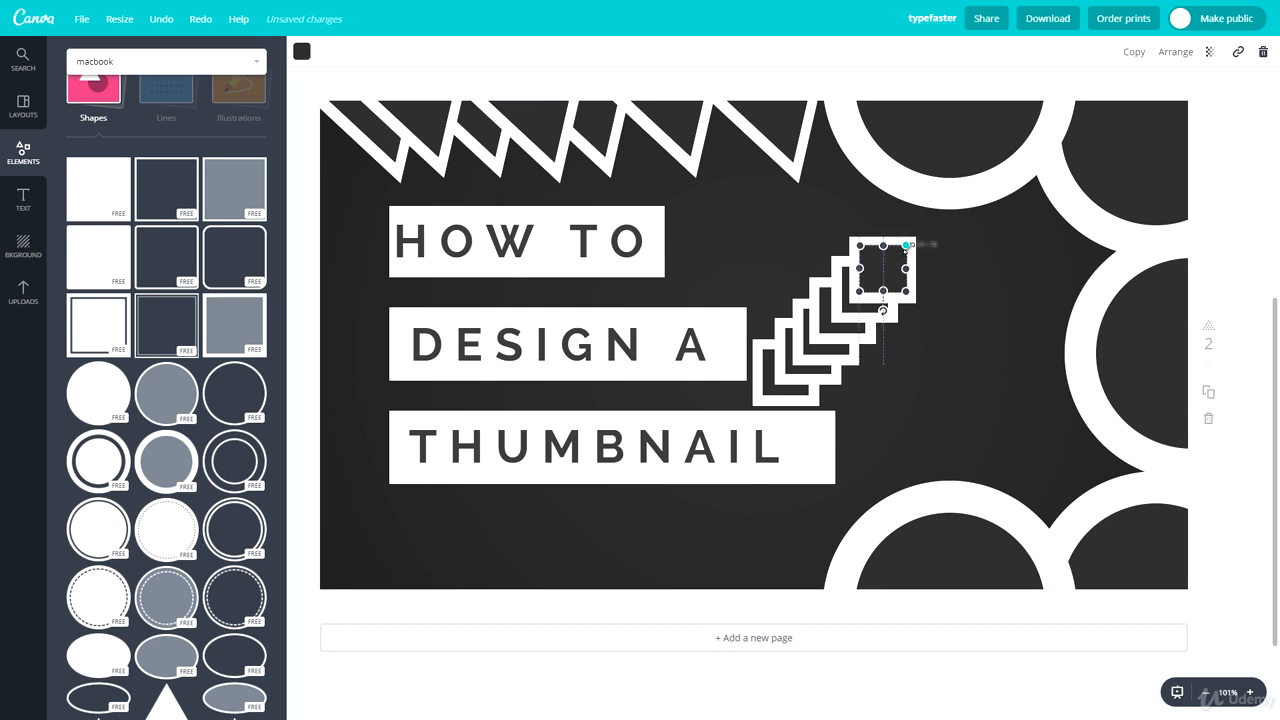
{"action": "left_click_drag", "start_coordinate": [906, 245], "coordinate": [909, 242]}
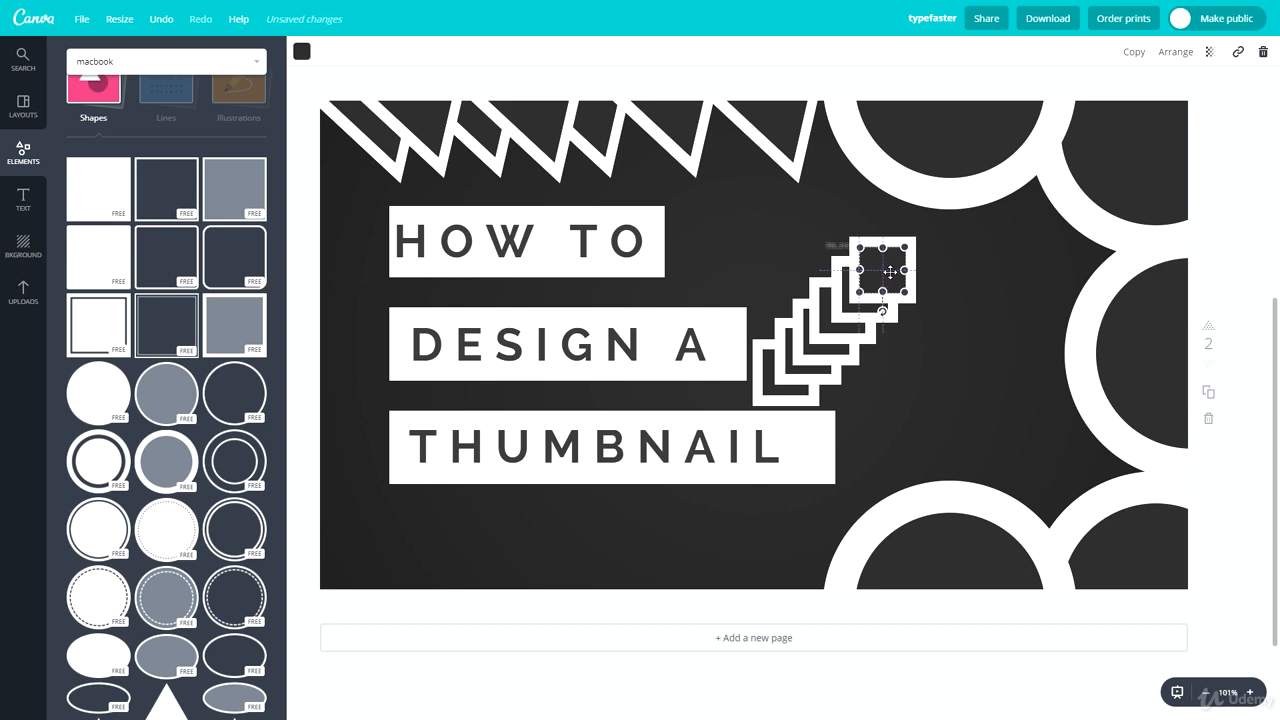
Step: Shorten the white box behind THUMBNAIL so it ends just past the word
{"action": "left_click", "coordinate": [986, 281]}
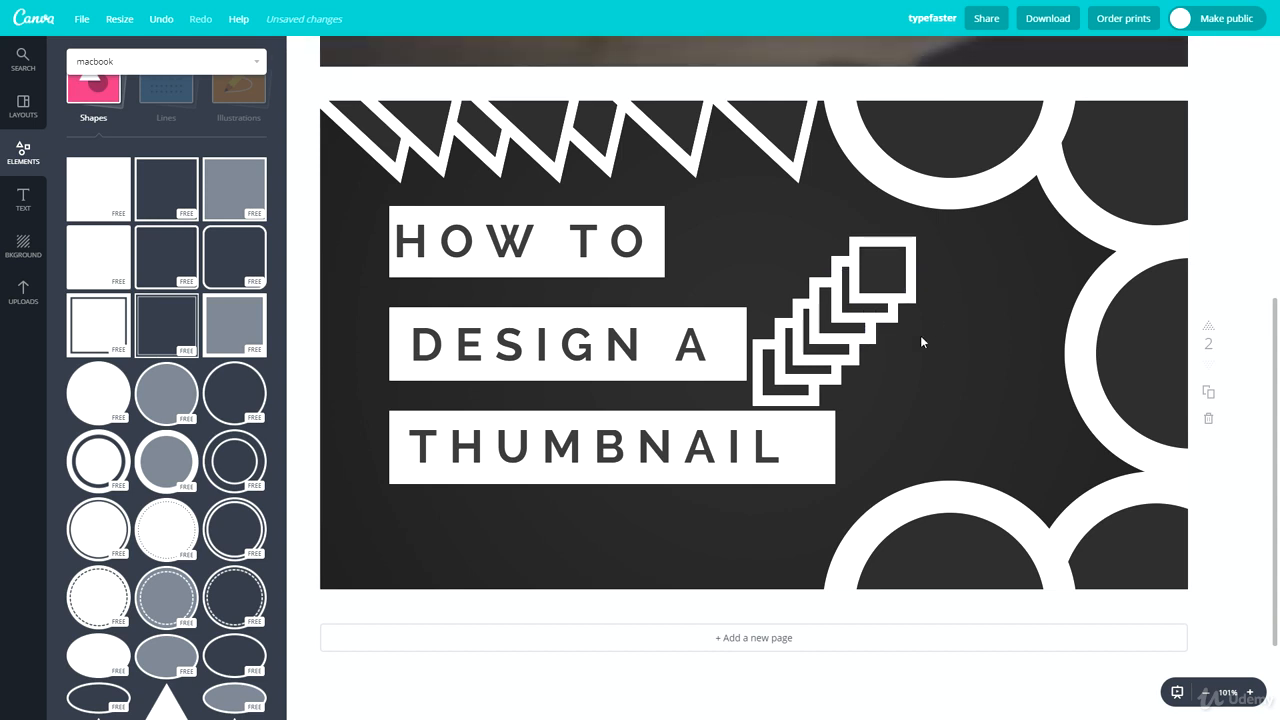
{"action": "left_click", "coordinate": [824, 441]}
{"action": "left_click_drag", "start_coordinate": [835, 447], "coordinate": [801, 447]}
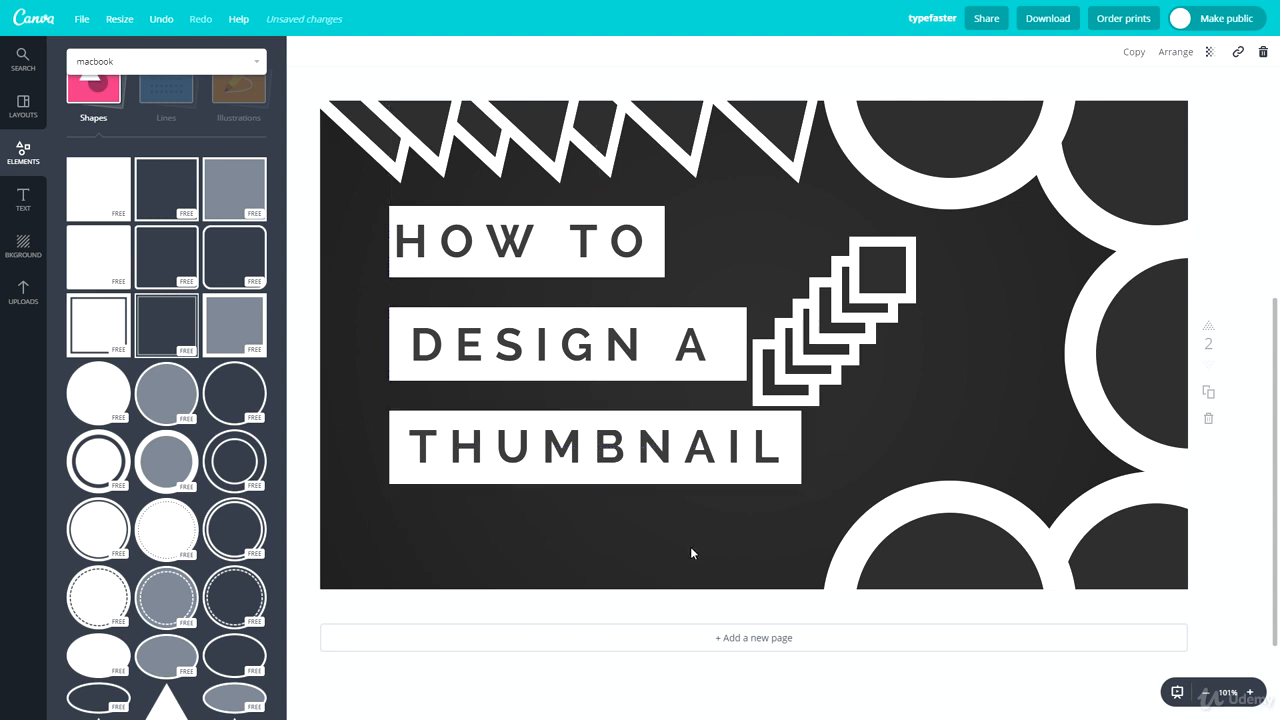
Step: Stagger the three title lines by shifting HOW TO and THUMBNAIL inward and DESIGN A outward, each with its white box
{"action": "left_click_drag", "start_coordinate": [487, 450], "coordinate": [542, 458]}
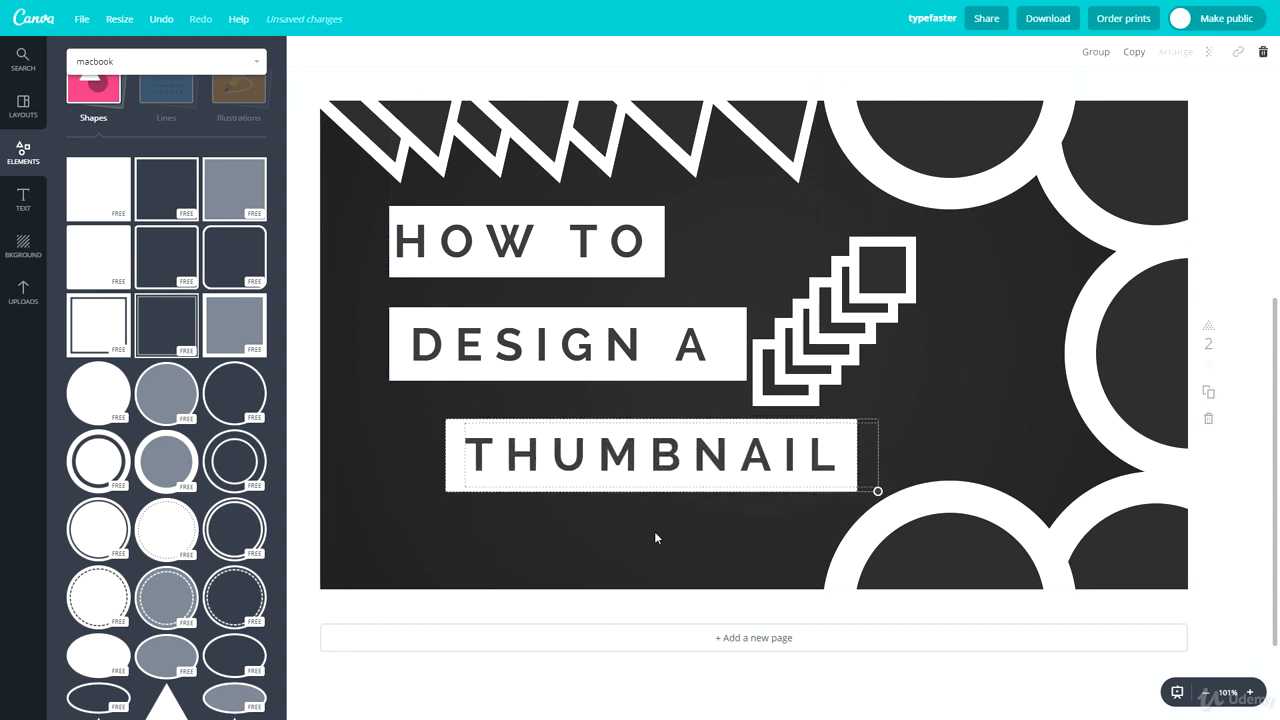
{"action": "left_click_drag", "start_coordinate": [358, 346], "coordinate": [565, 388]}
{"action": "left_click", "coordinate": [506, 303]}
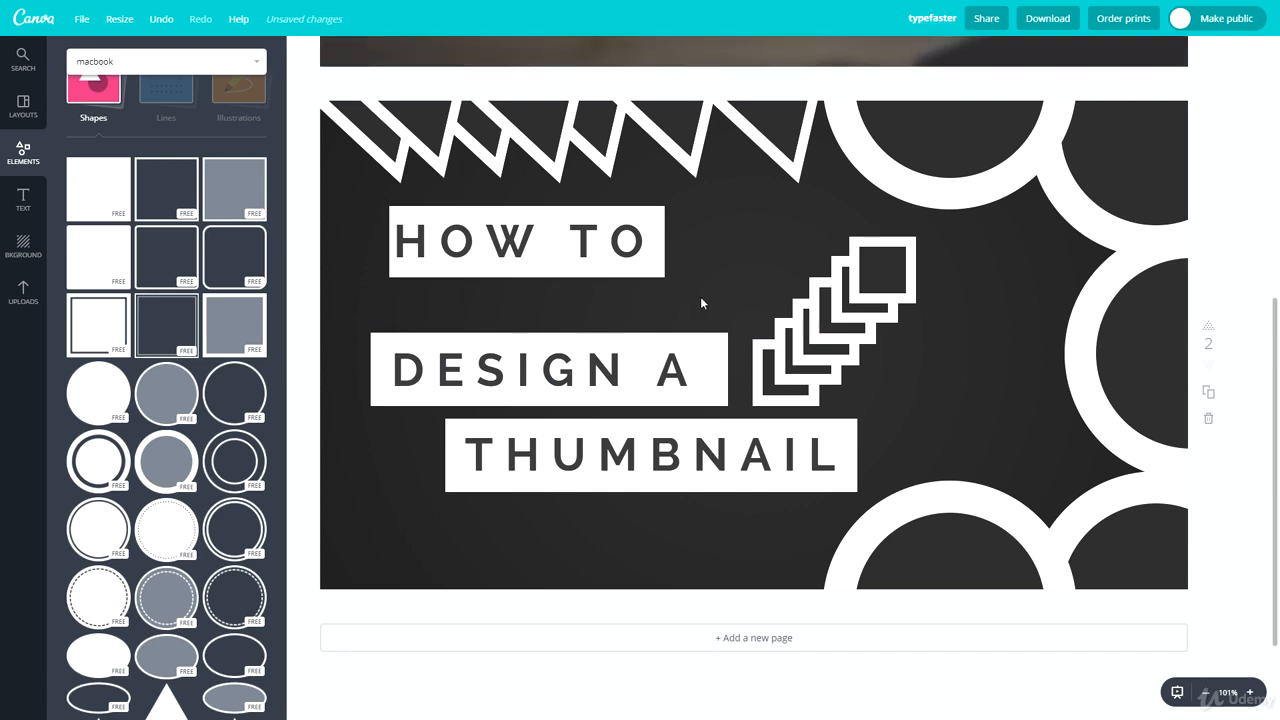
{"action": "left_click_drag", "start_coordinate": [441, 251], "coordinate": [501, 273]}
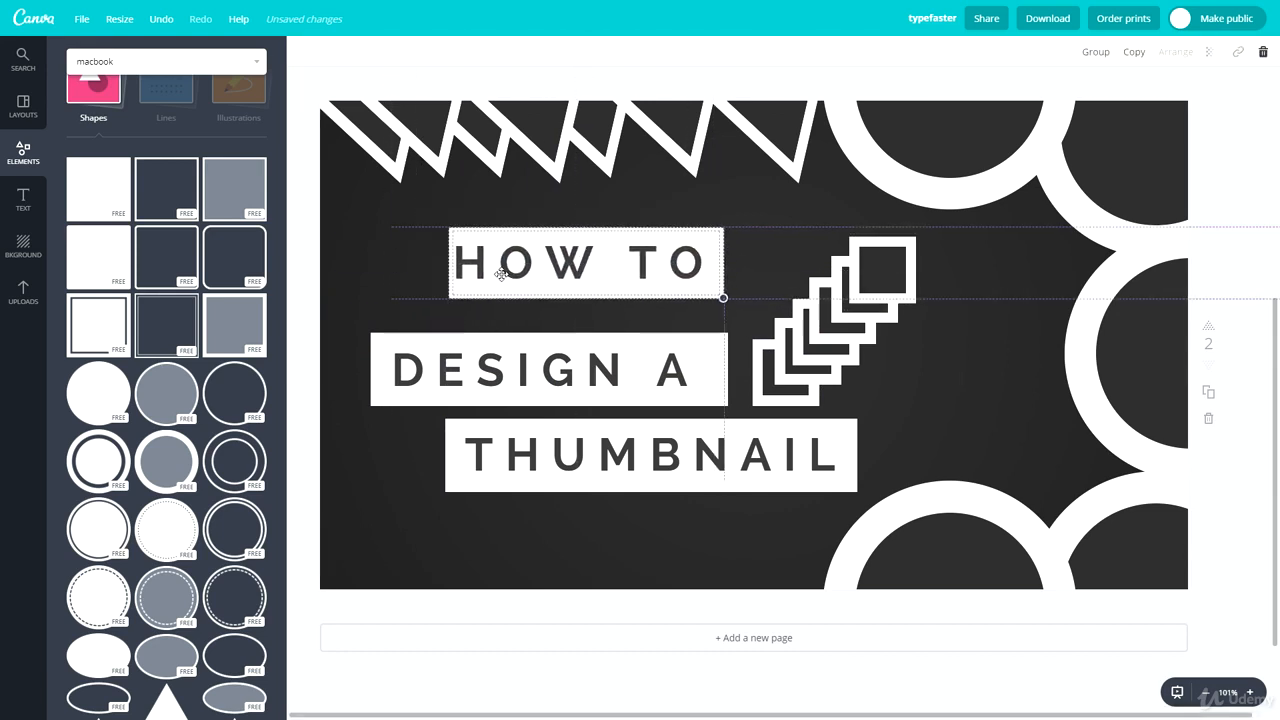
{"action": "left_click", "coordinate": [1074, 368]}
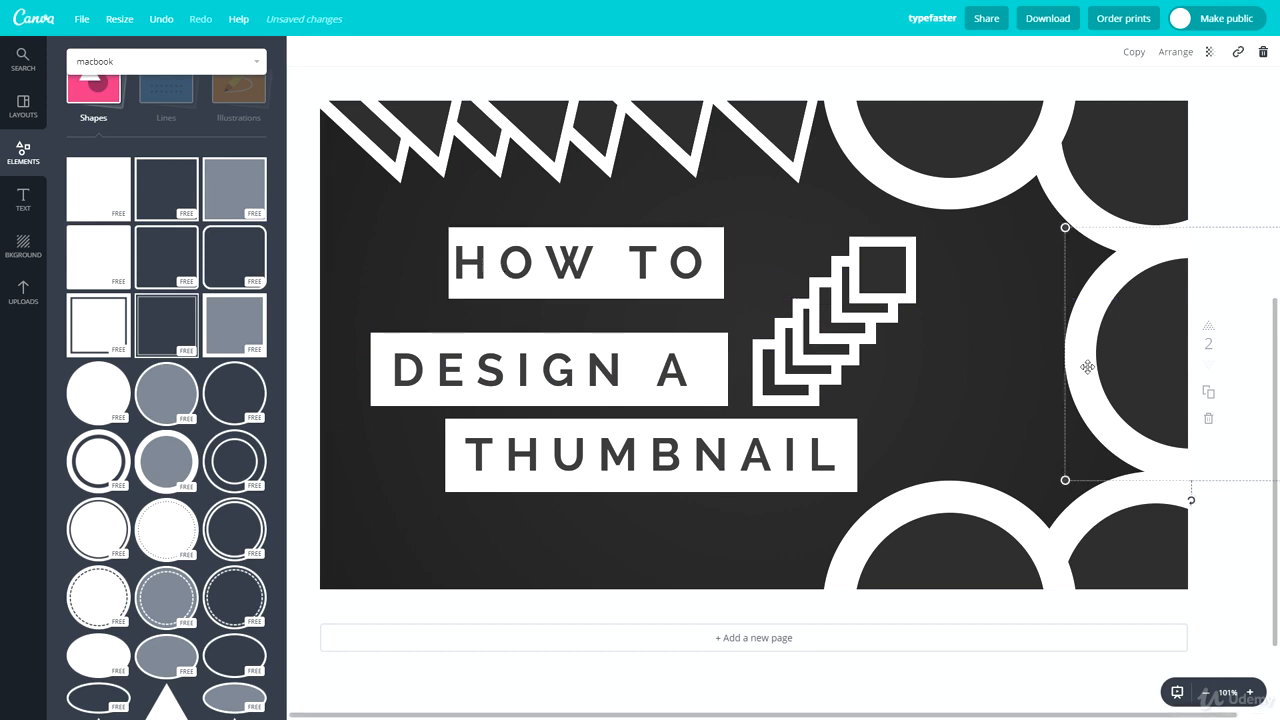
Step: Even out the spacing between the title lines by raising DESIGN A and nudging THUMBNAIL slightly up and outward
{"action": "left_click_drag", "start_coordinate": [347, 391], "coordinate": [466, 364]}
{"action": "left_click_drag", "start_coordinate": [631, 548], "coordinate": [479, 451]}
{"action": "left_click_drag", "start_coordinate": [528, 469], "coordinate": [513, 456]}
{"action": "left_click", "coordinate": [524, 521]}
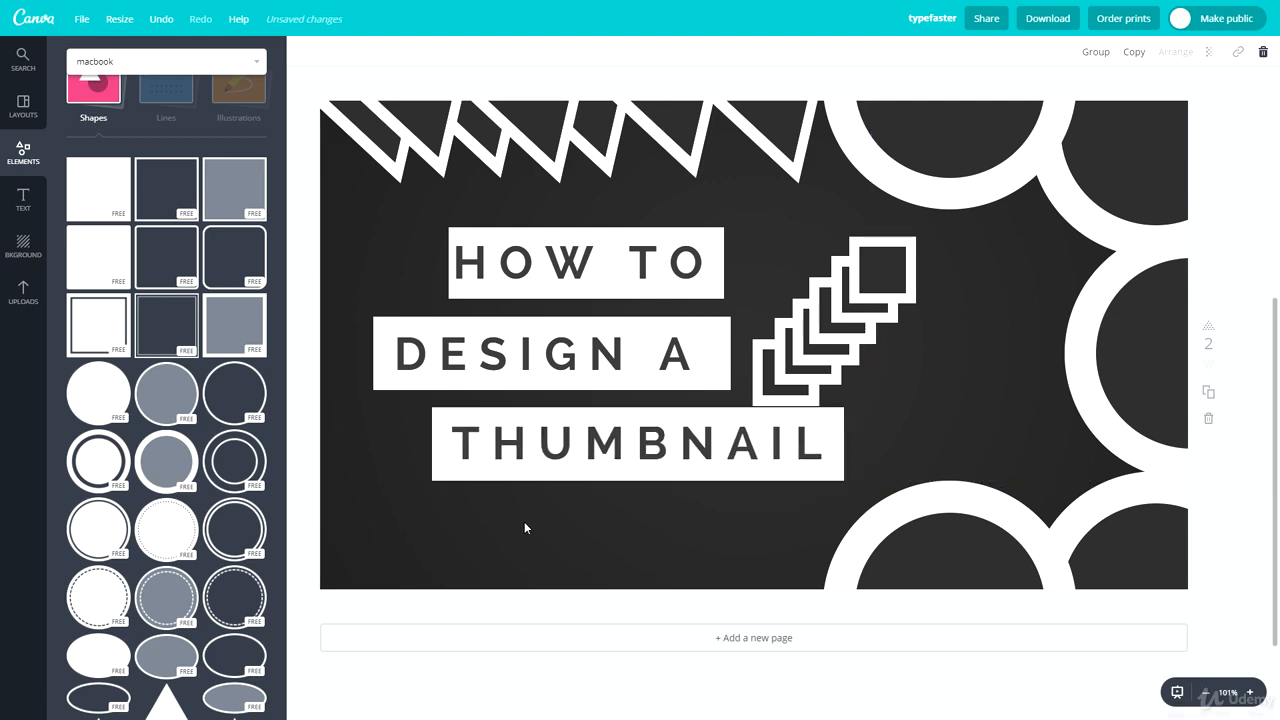
Step: Move the staircase of outlined squares away from the title so it overlaps the middle ring
{"action": "left_click_drag", "start_coordinate": [962, 270], "coordinate": [1051, 379]}
{"action": "left_click", "coordinate": [903, 332]}
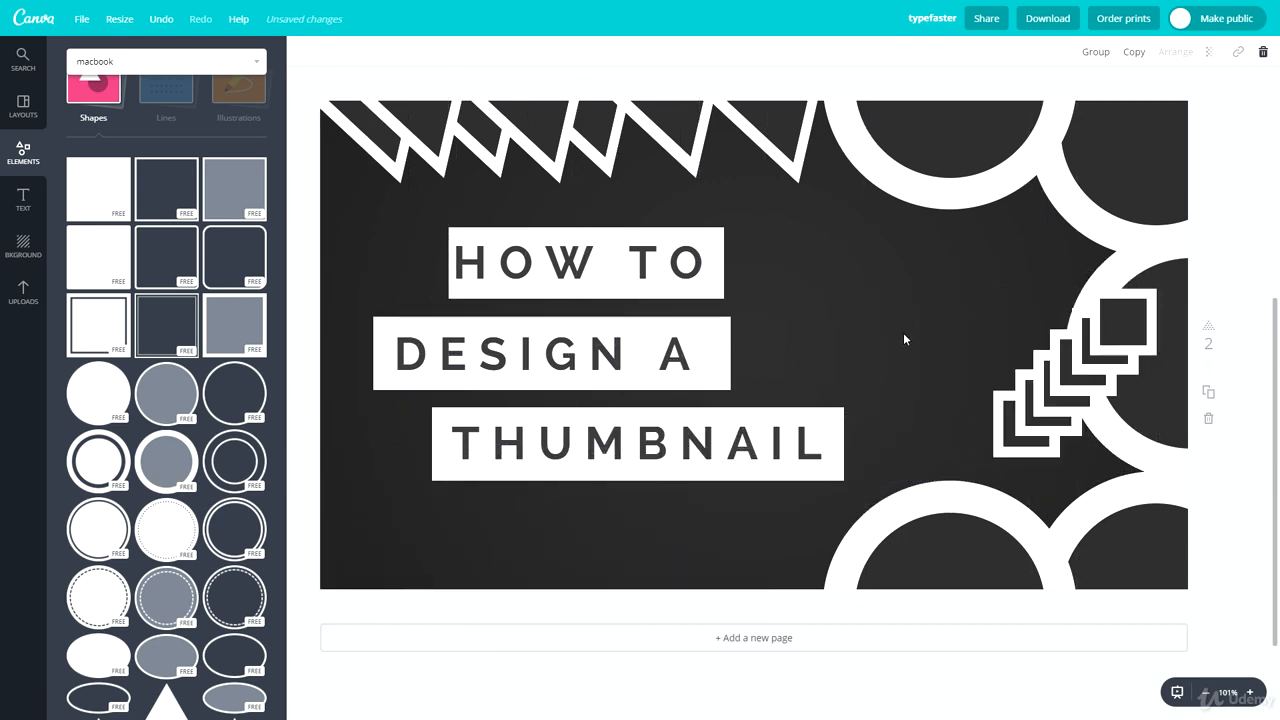
Step: Shift the dark inner circles of all five rings off-centre so each white ring varies in thickness like a crescent
{"action": "left_click_drag", "start_coordinate": [1156, 418], "coordinate": [1134, 406]}
{"action": "left_click", "coordinate": [896, 324]}
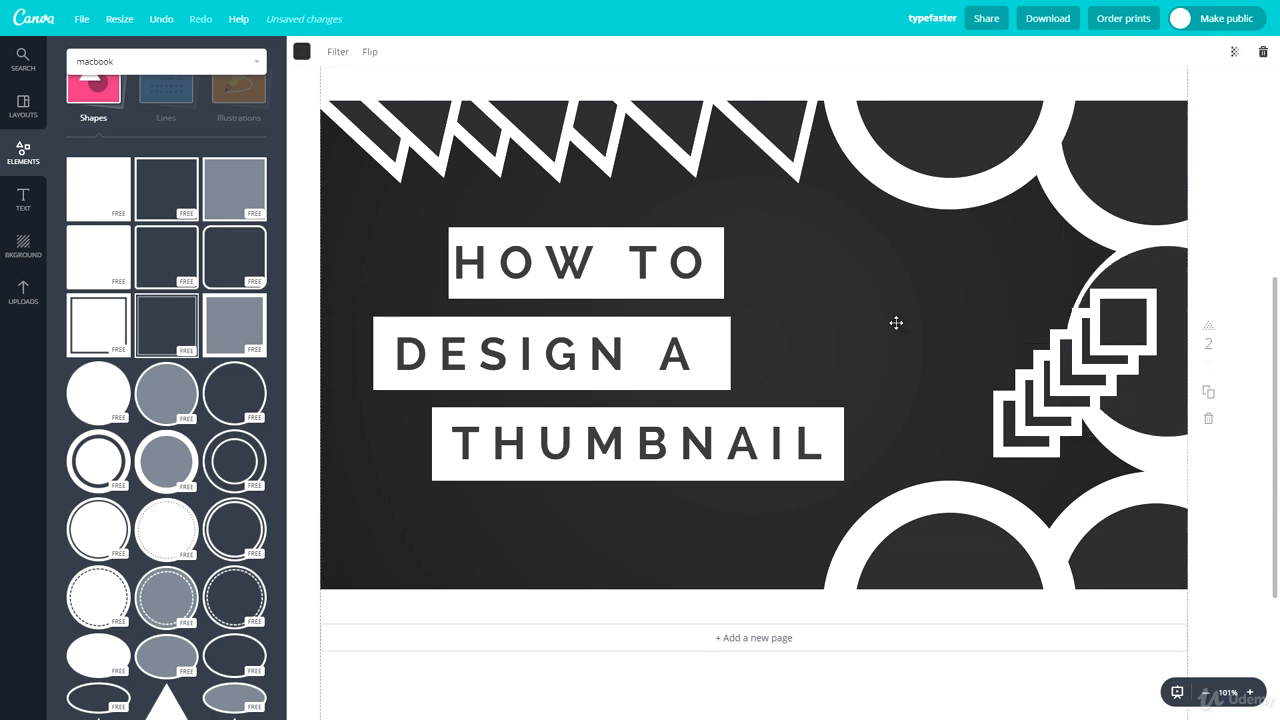
{"action": "left_click", "coordinate": [1248, 235]}
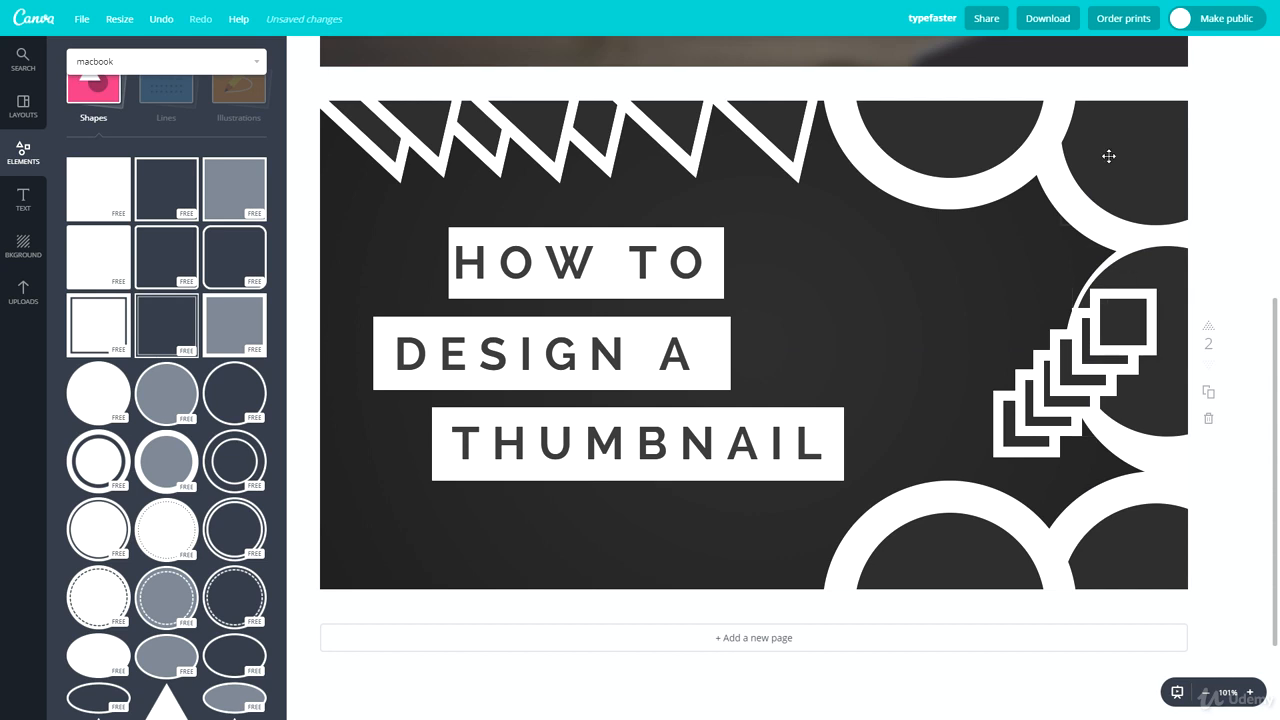
{"action": "left_click_drag", "start_coordinate": [1108, 156], "coordinate": [1086, 167]}
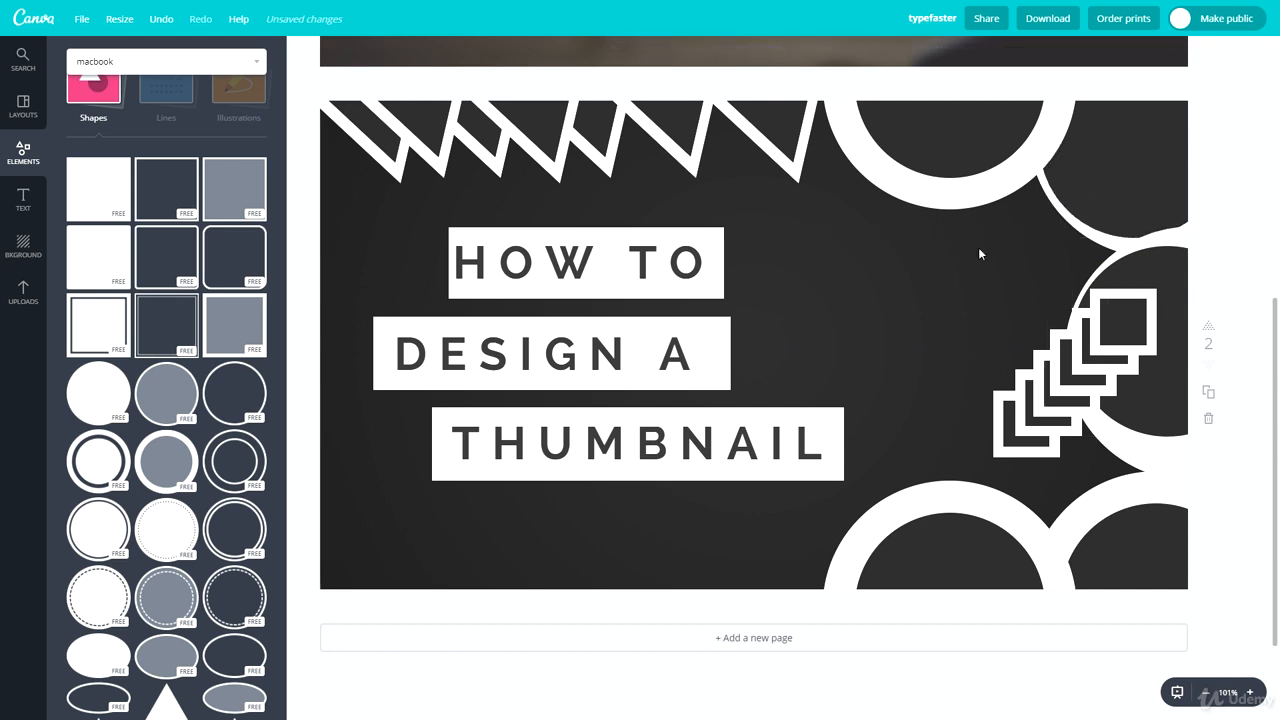
{"action": "left_click", "coordinate": [1068, 256]}
{"action": "left_click_drag", "start_coordinate": [973, 131], "coordinate": [997, 126]}
{"action": "left_click", "coordinate": [988, 304]}
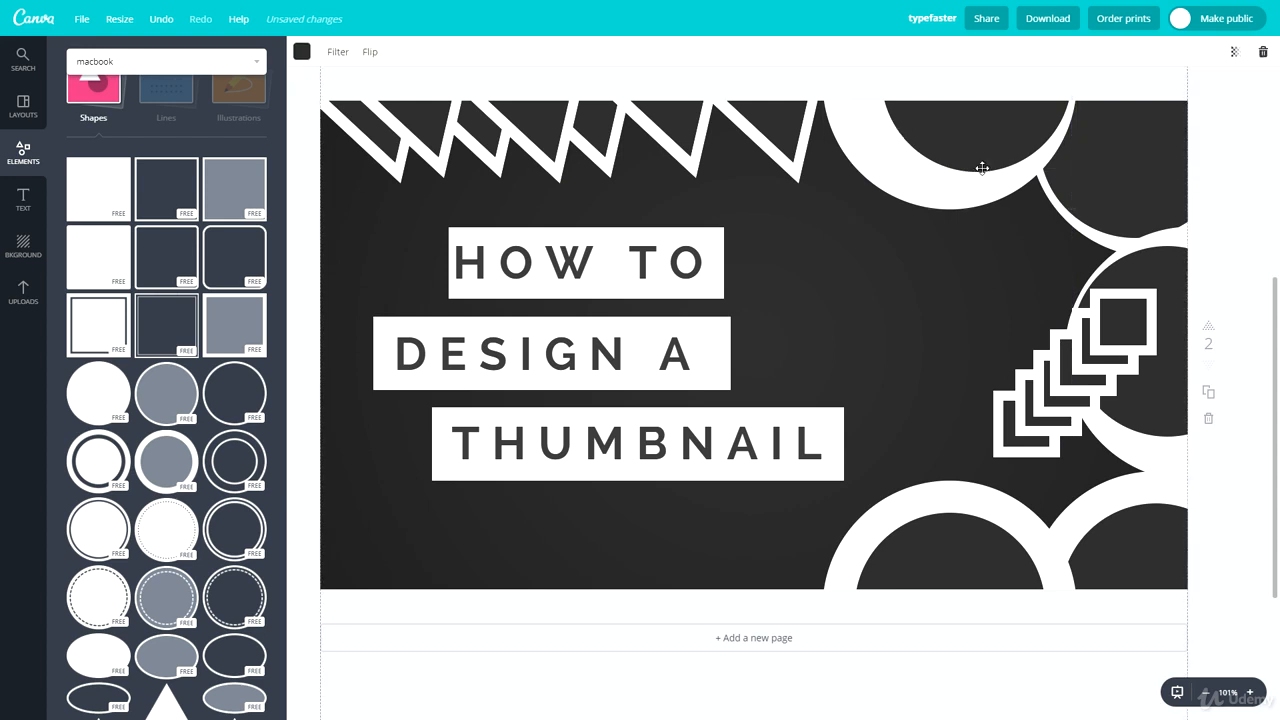
{"action": "left_click_drag", "start_coordinate": [960, 527], "coordinate": [941, 552]}
{"action": "left_click_drag", "start_coordinate": [1107, 541], "coordinate": [1115, 541]}
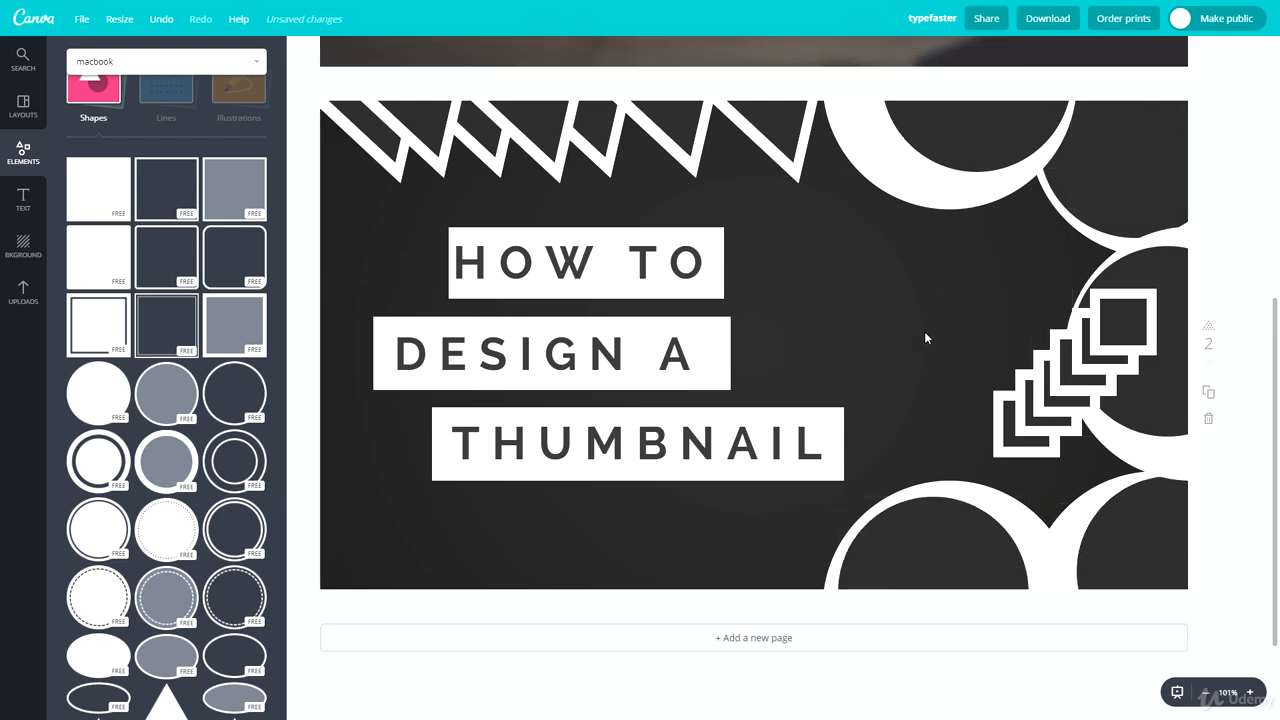
Step: Delete the whole staircase of outlined squares from the page
{"action": "left_click", "coordinate": [1113, 319]}
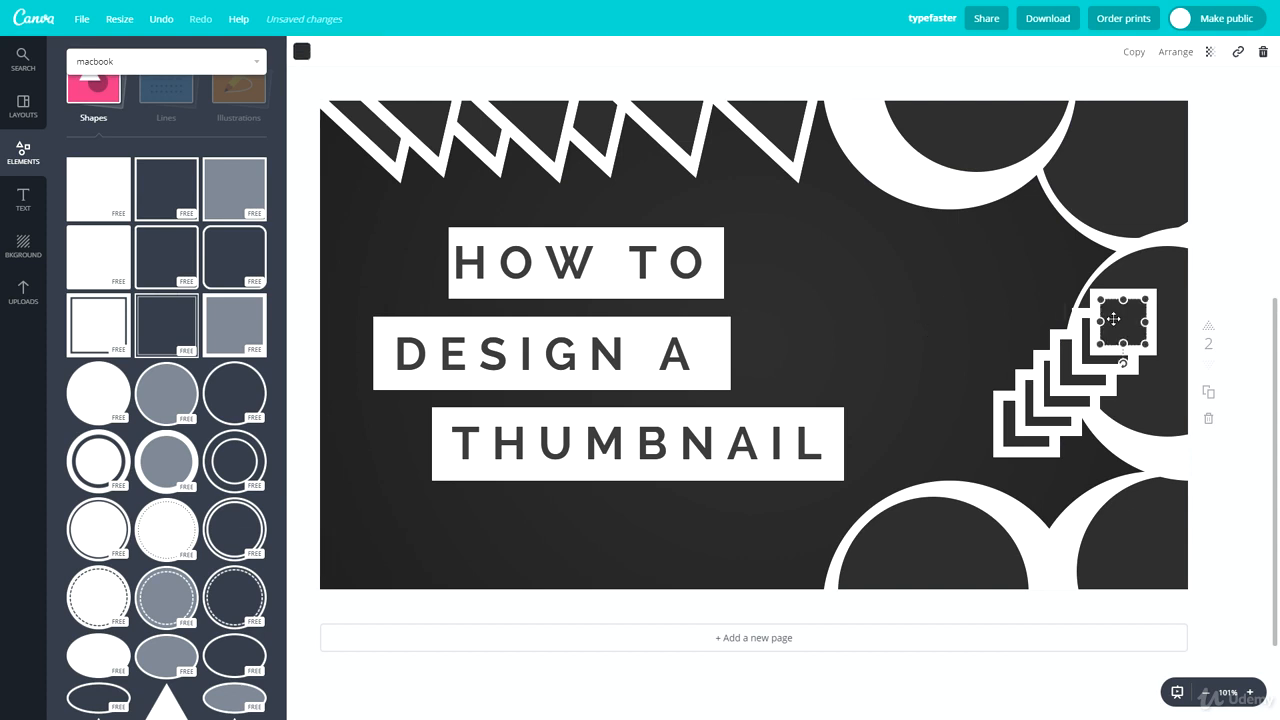
{"action": "left_click_drag", "start_coordinate": [1113, 319], "coordinate": [1017, 436]}
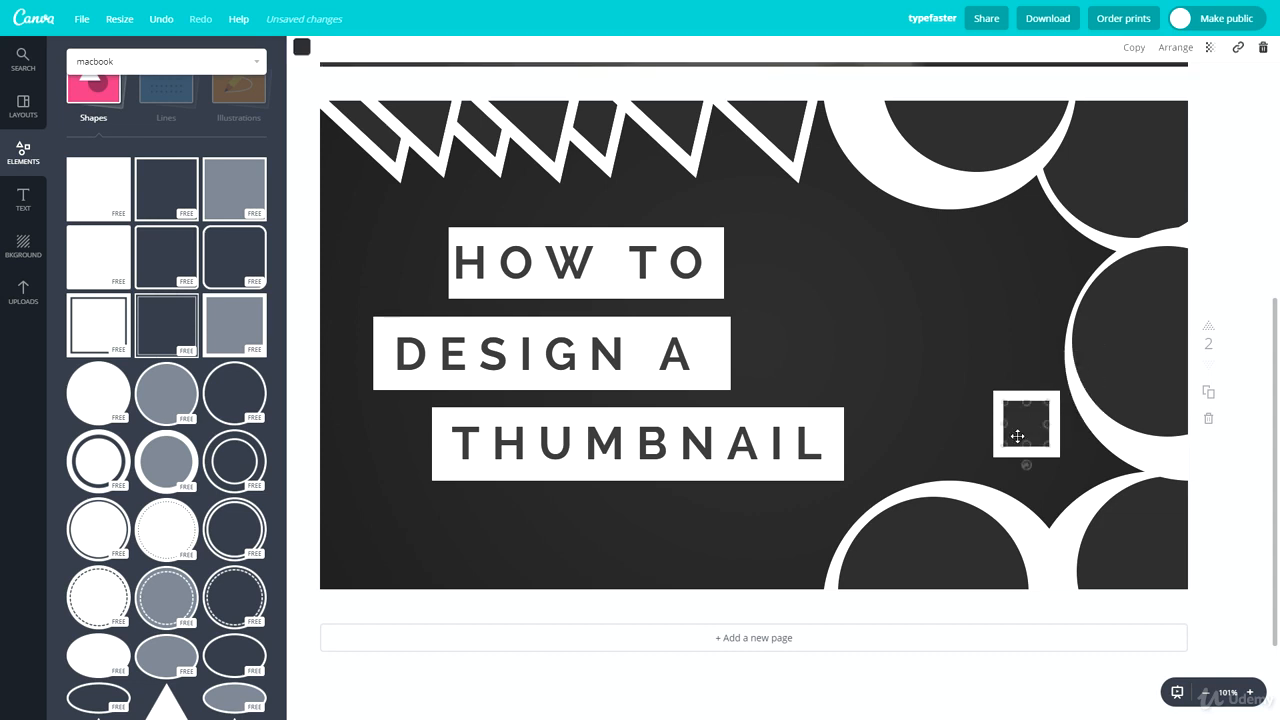
{"action": "key", "text": "Delete"}
{"action": "left_click", "coordinate": [1017, 436]}
{"action": "key", "text": "Delete"}
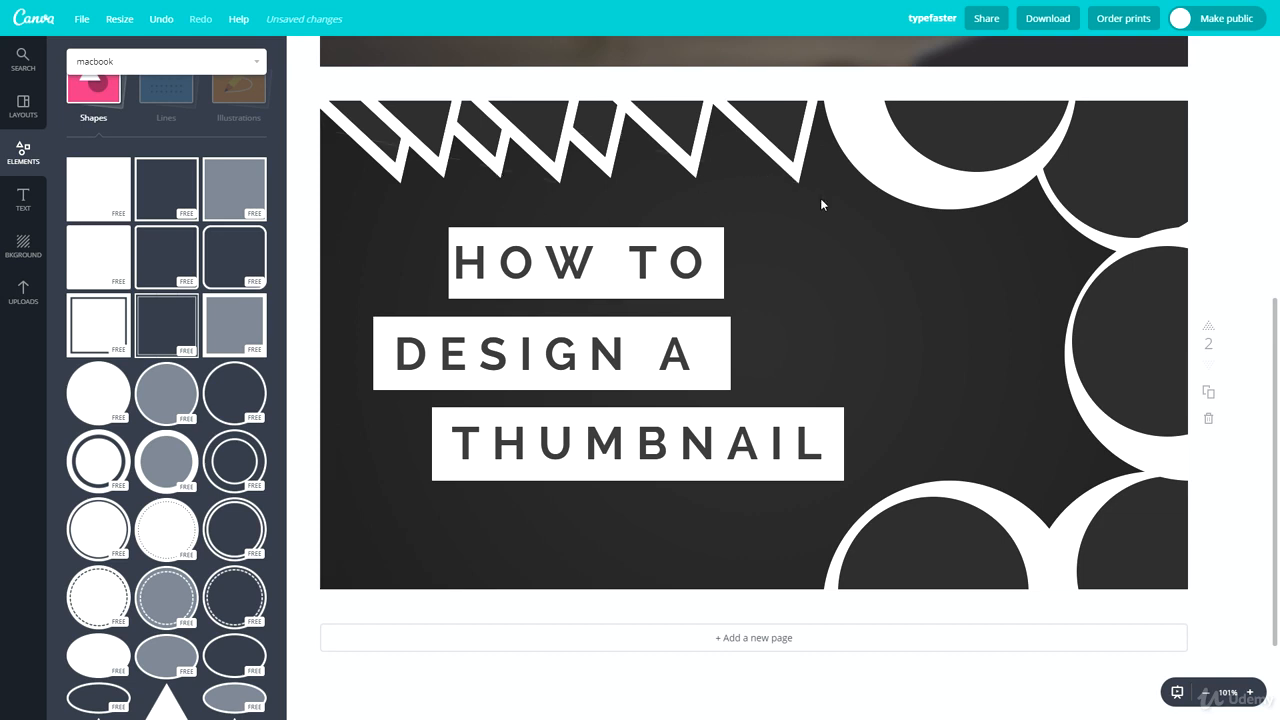
Step: Duplicate the row of triangles and place the copy along the page's lower edge so only its white peaks show
{"action": "left_click_drag", "start_coordinate": [817, 199], "coordinate": [363, 89]}
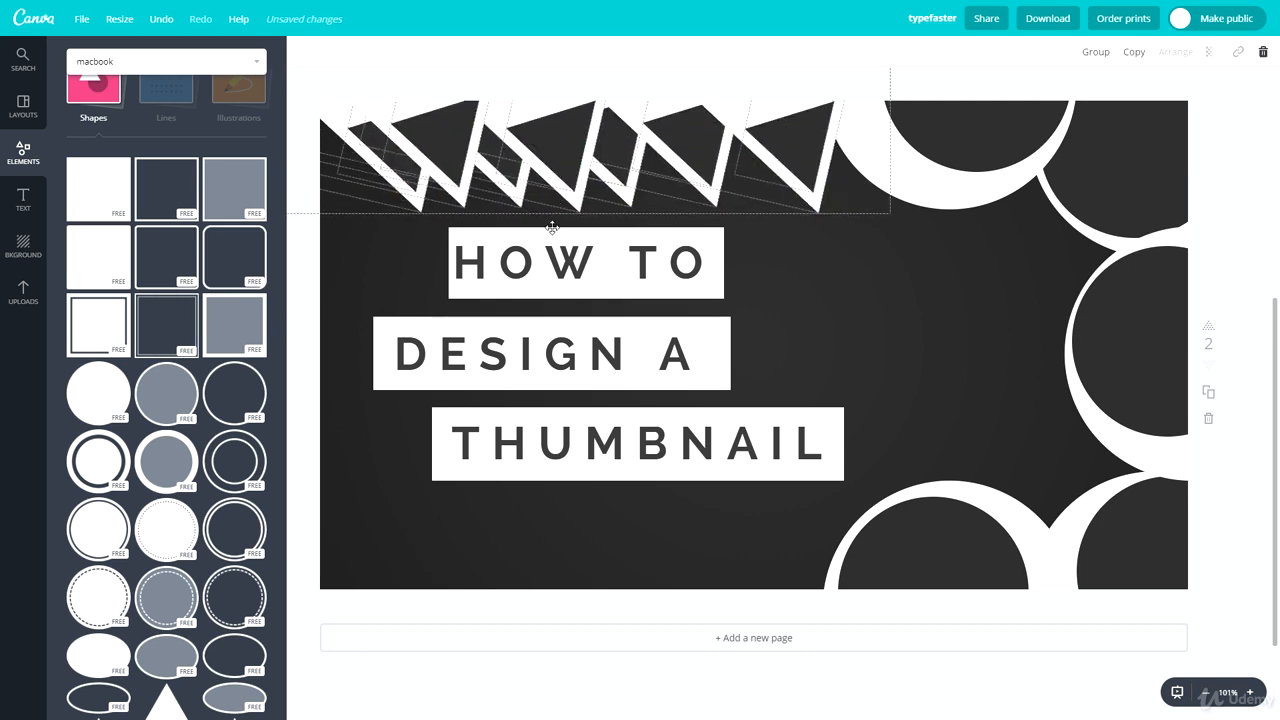
{"action": "left_click_drag", "start_coordinate": [552, 217], "coordinate": [491, 611]}
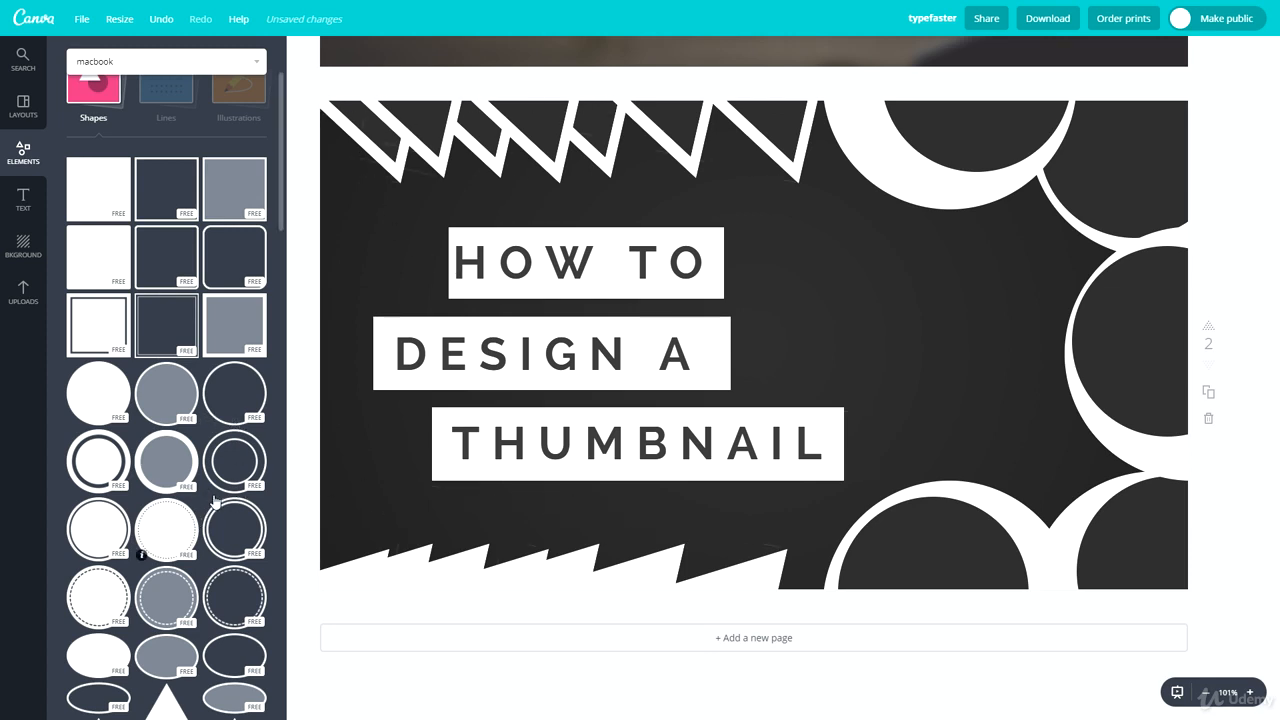
Step: Add a double-circle outline shape, shrink it, place it over the letter A of DESIGN A and colour it dark grey
{"action": "left_click", "coordinate": [237, 459]}
{"action": "left_click_drag", "start_coordinate": [980, 112], "coordinate": [620, 462]}
{"action": "left_click_drag", "start_coordinate": [592, 511], "coordinate": [693, 355]}
{"action": "left_click", "coordinate": [305, 52]}
{"action": "left_click", "coordinate": [366, 116]}
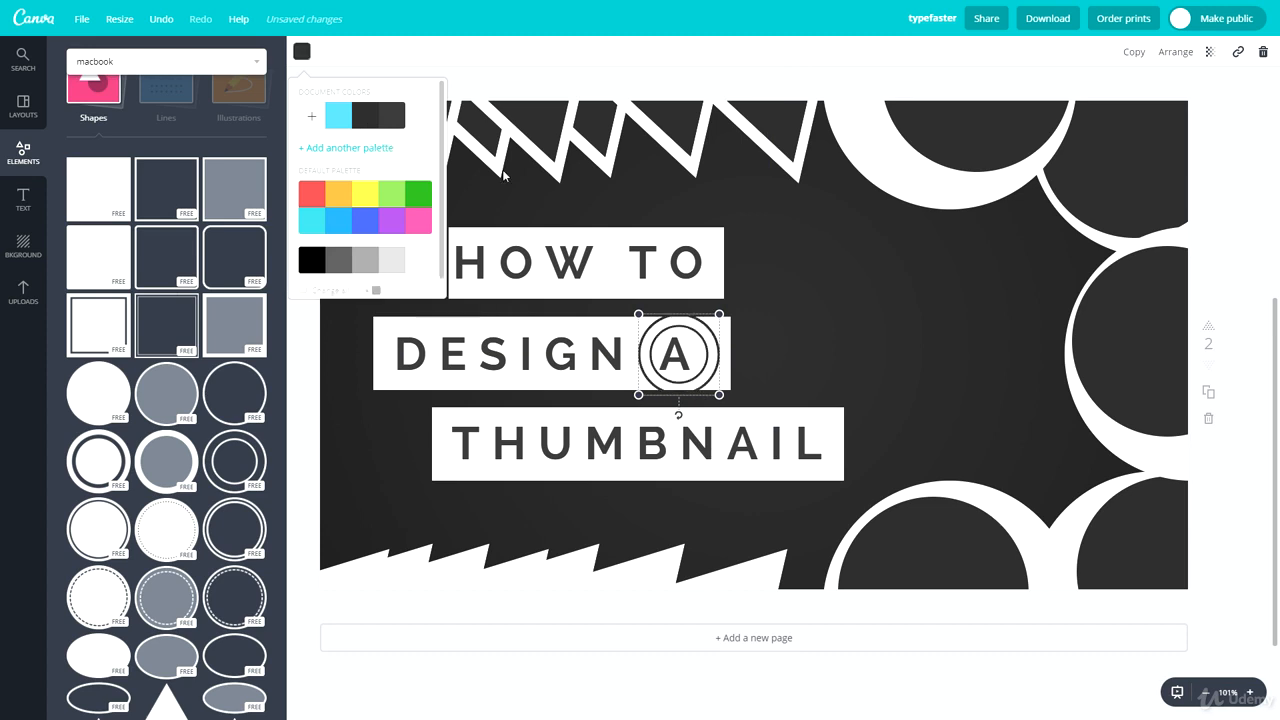
Step: Shrink the double circle further and centre it around the letter A within the white title box
{"action": "left_click", "coordinate": [1160, 52]}
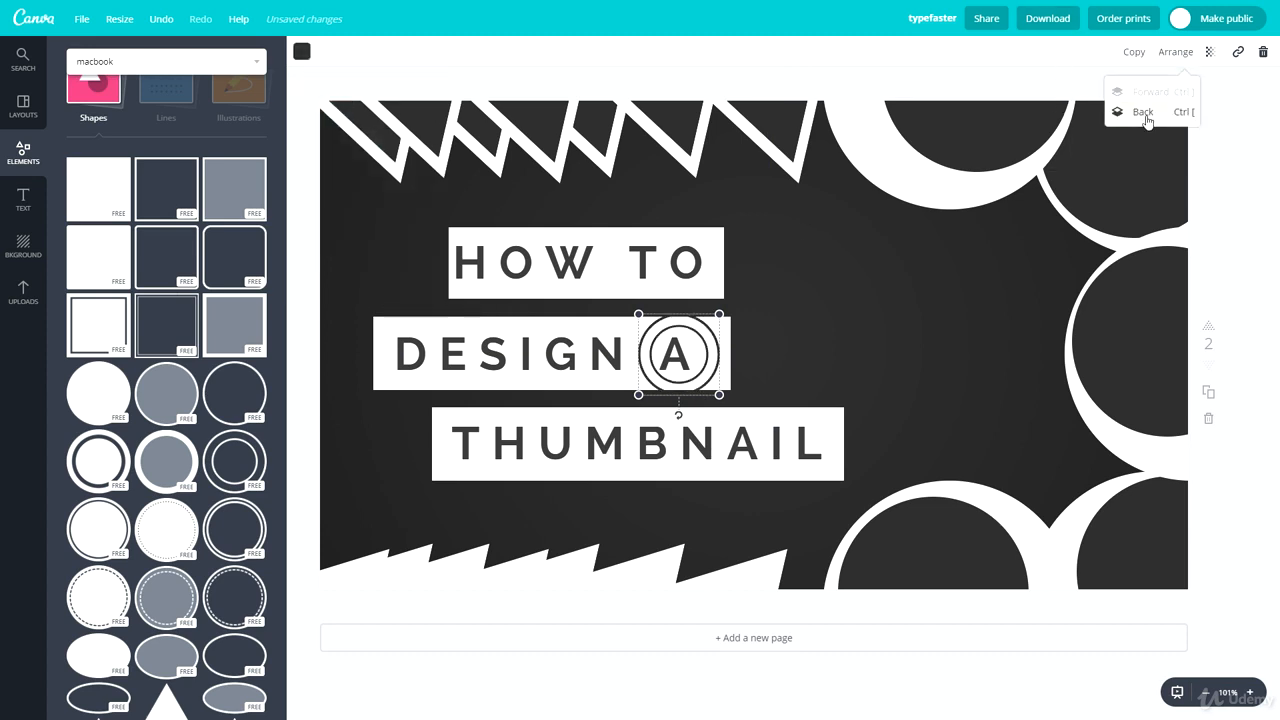
{"action": "left_click_drag", "start_coordinate": [720, 317], "coordinate": [693, 354]}
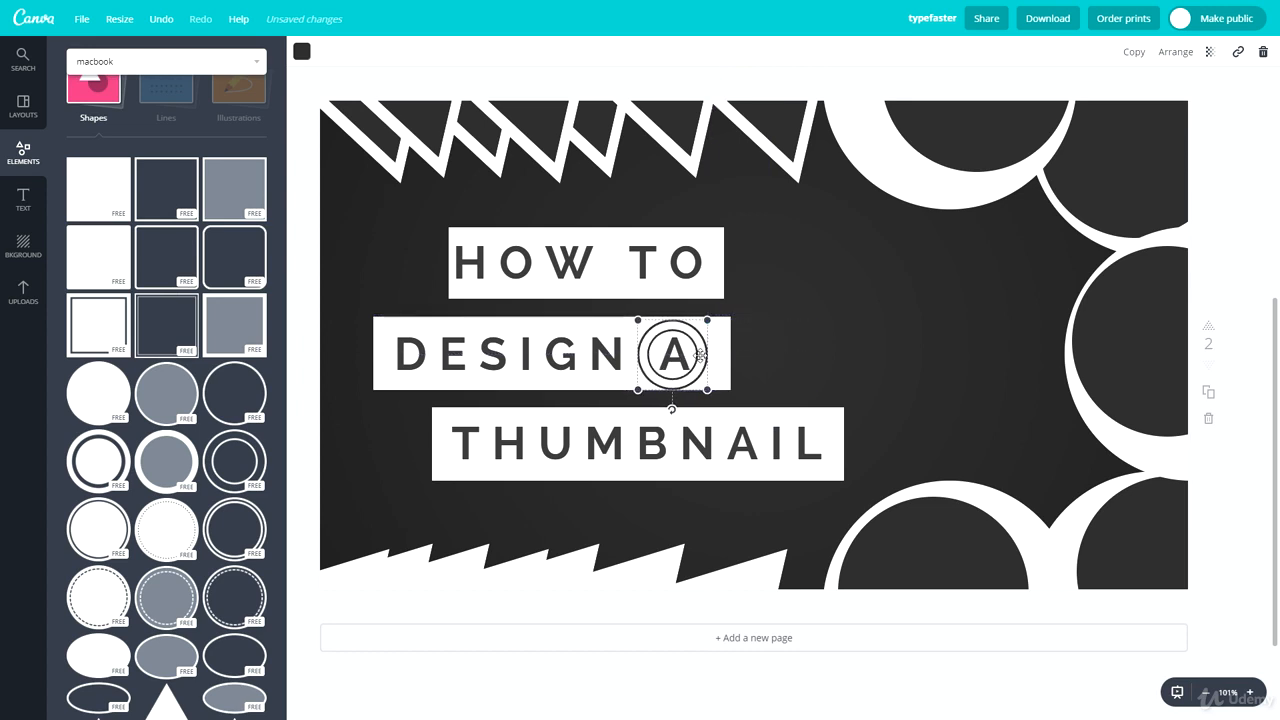
{"action": "left_click", "coordinate": [800, 341]}
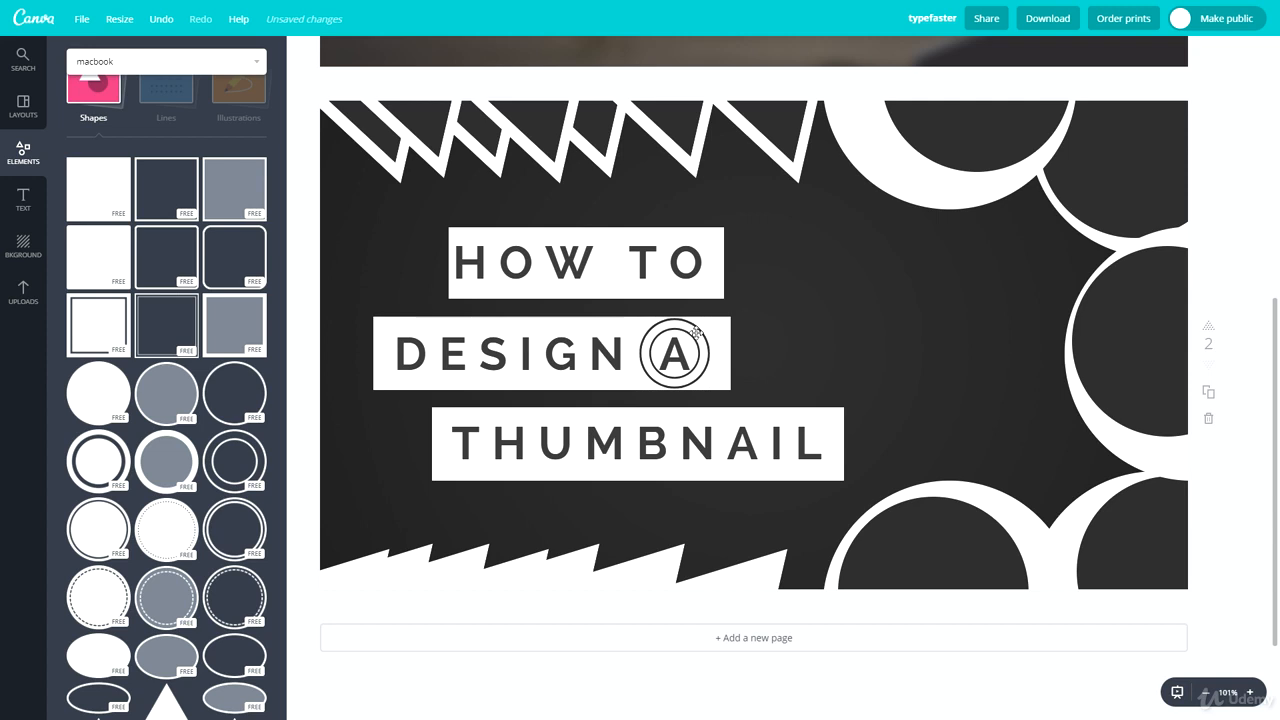
Step: Move the double circle into the middle ring's dark centre, recolour it white and enlarge it to fill the ring
{"action": "left_click_drag", "start_coordinate": [696, 333], "coordinate": [1152, 330]}
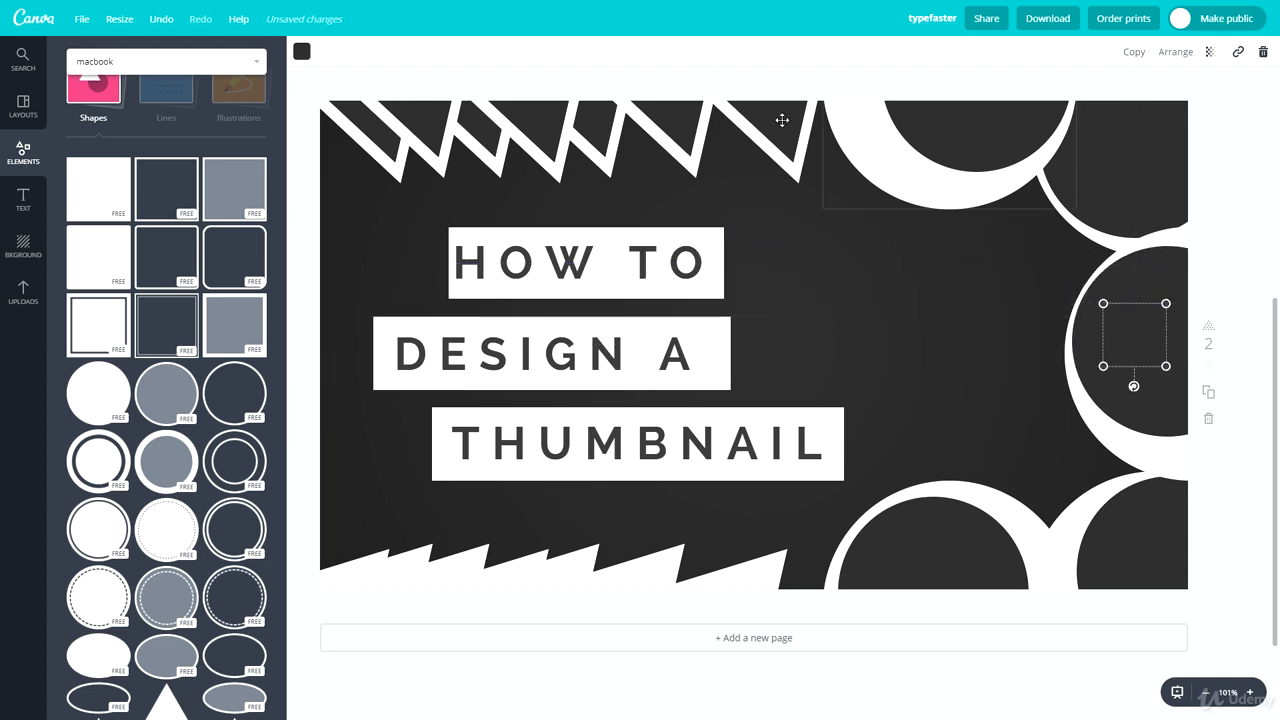
{"action": "left_click", "coordinate": [302, 52]}
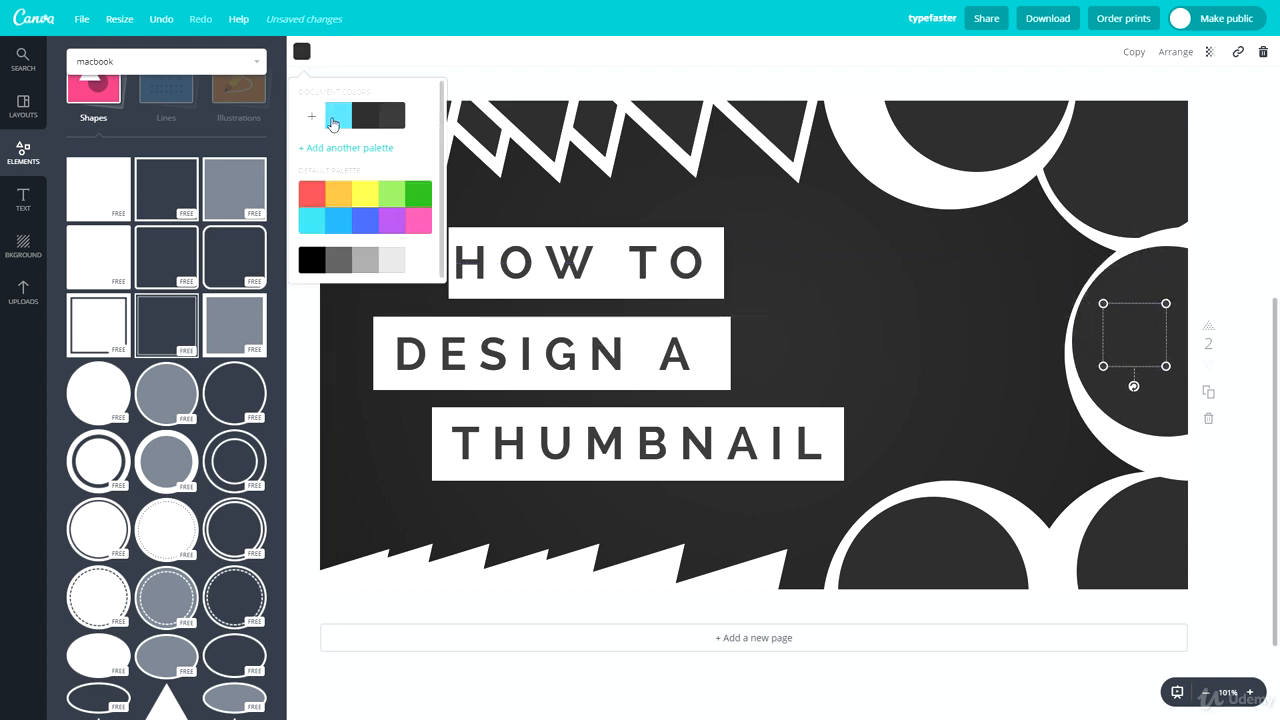
{"action": "left_click", "coordinate": [419, 262]}
{"action": "left_click_drag", "start_coordinate": [1105, 367], "coordinate": [953, 113]}
{"action": "left_click", "coordinate": [1145, 391]}
Step: Duplicate the white double circle and centre a copy inside each of the other four rings
{"action": "left_click", "coordinate": [1143, 332]}
{"action": "key", "text": "ctrl+c"}
{"action": "key", "text": "ctrl+v"}
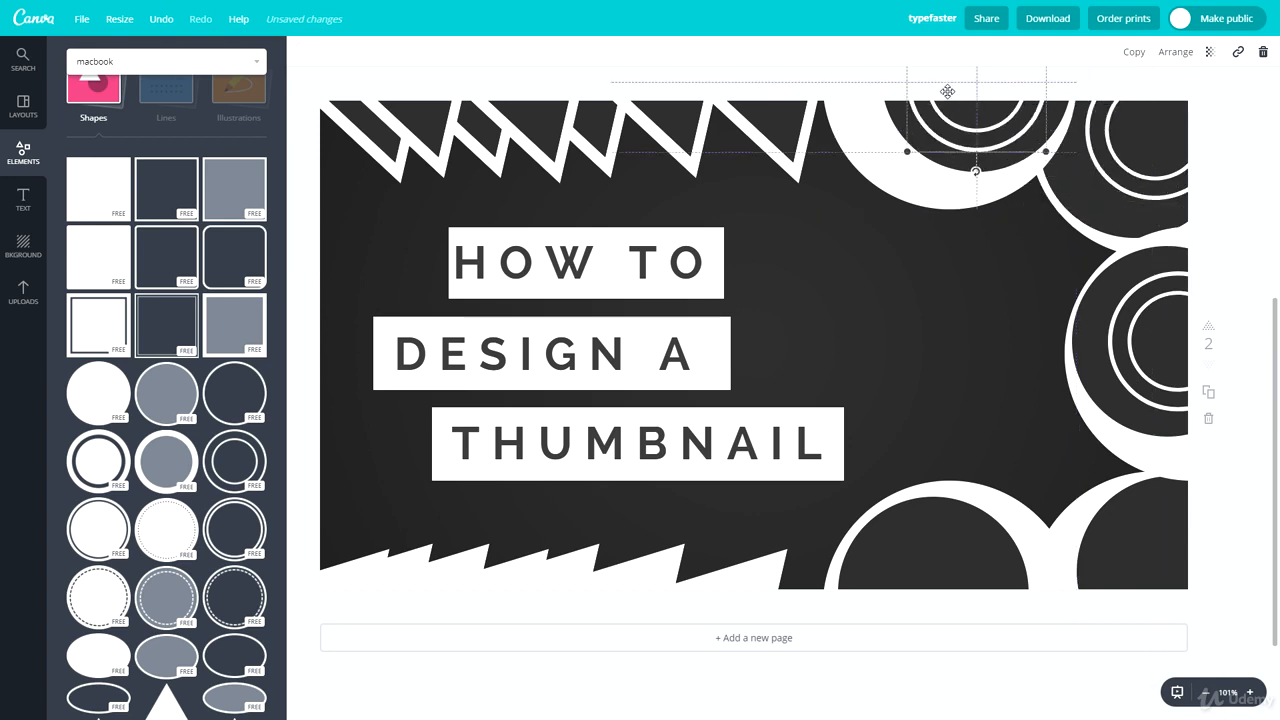
{"action": "left_click", "coordinate": [964, 333]}
{"action": "key", "text": "ctrl+v"}
{"action": "left_click_drag", "start_coordinate": [1149, 170], "coordinate": [882, 547]}
{"action": "left_click", "coordinate": [922, 337]}
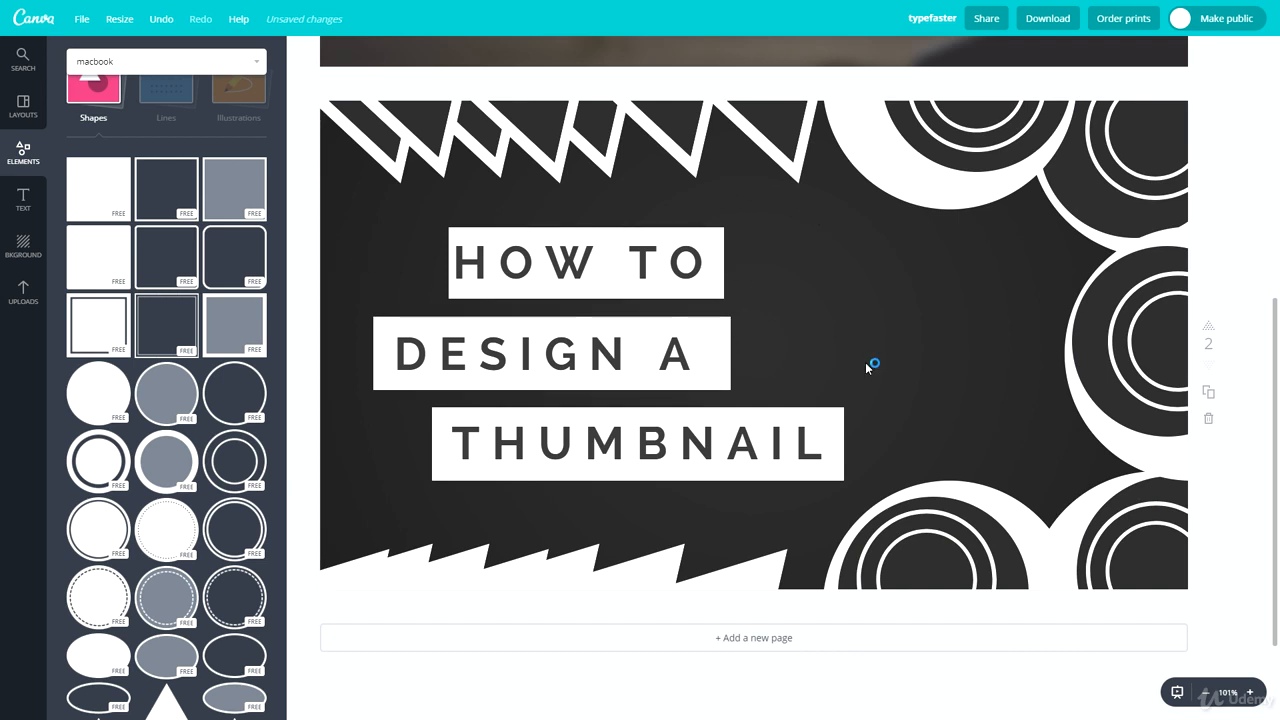
Step: Select all three title lines with their boxes and move them together toward the centre of the page
{"action": "left_click_drag", "start_coordinate": [782, 500], "coordinate": [482, 324]}
{"action": "left_click_drag", "start_coordinate": [437, 218], "coordinate": [794, 471]}
{"action": "left_click_drag", "start_coordinate": [640, 437], "coordinate": [709, 425]}
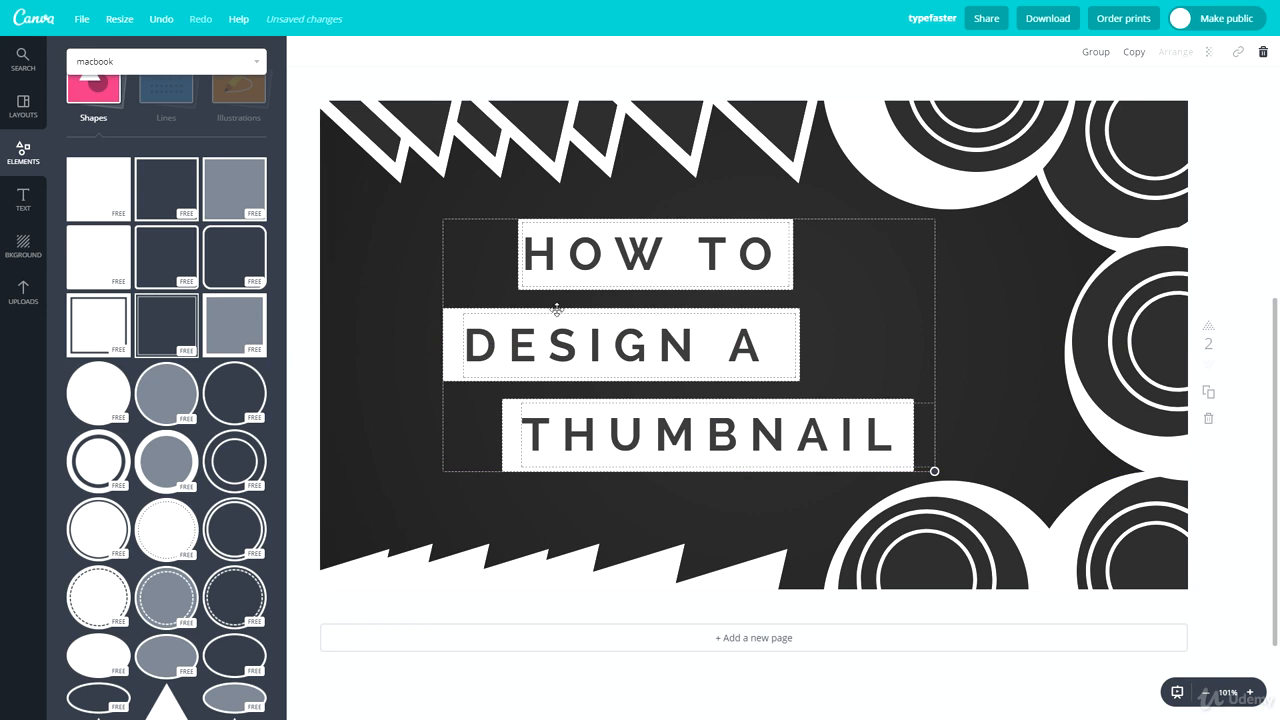
{"action": "left_click", "coordinate": [374, 283]}
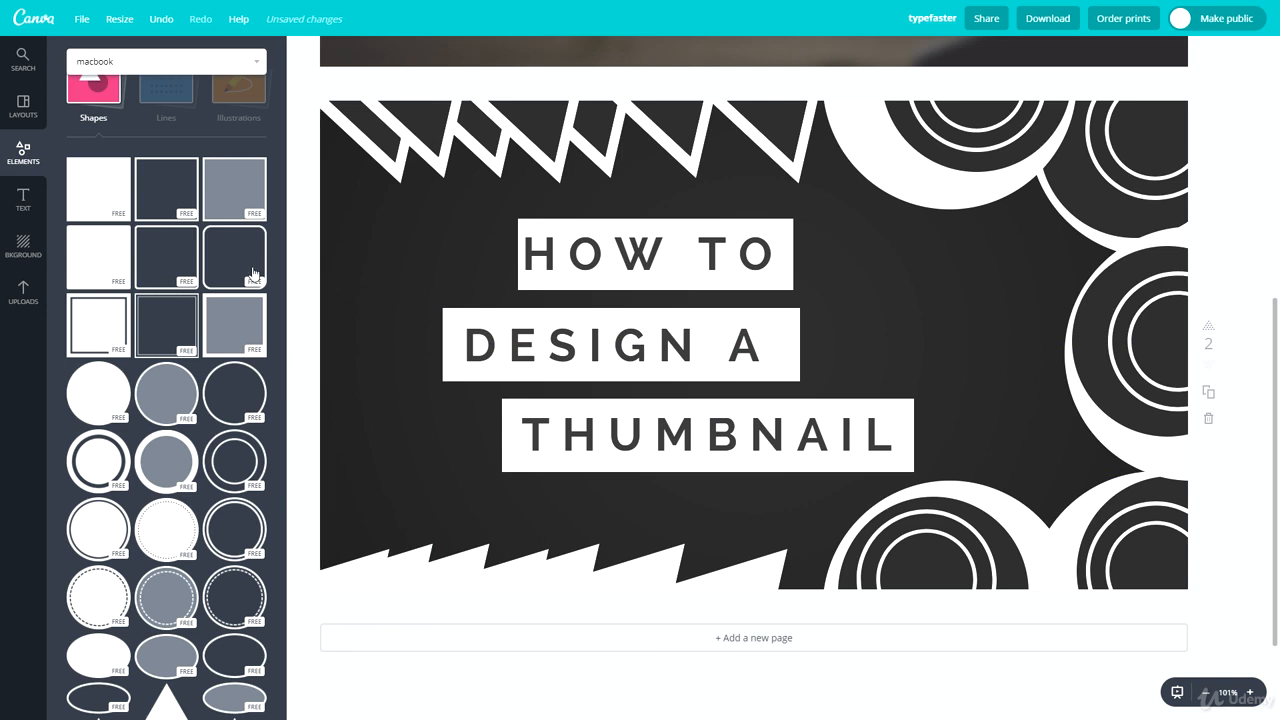
{"action": "scroll", "coordinate": [183, 459], "scroll_direction": "down", "scroll_amount": 3}
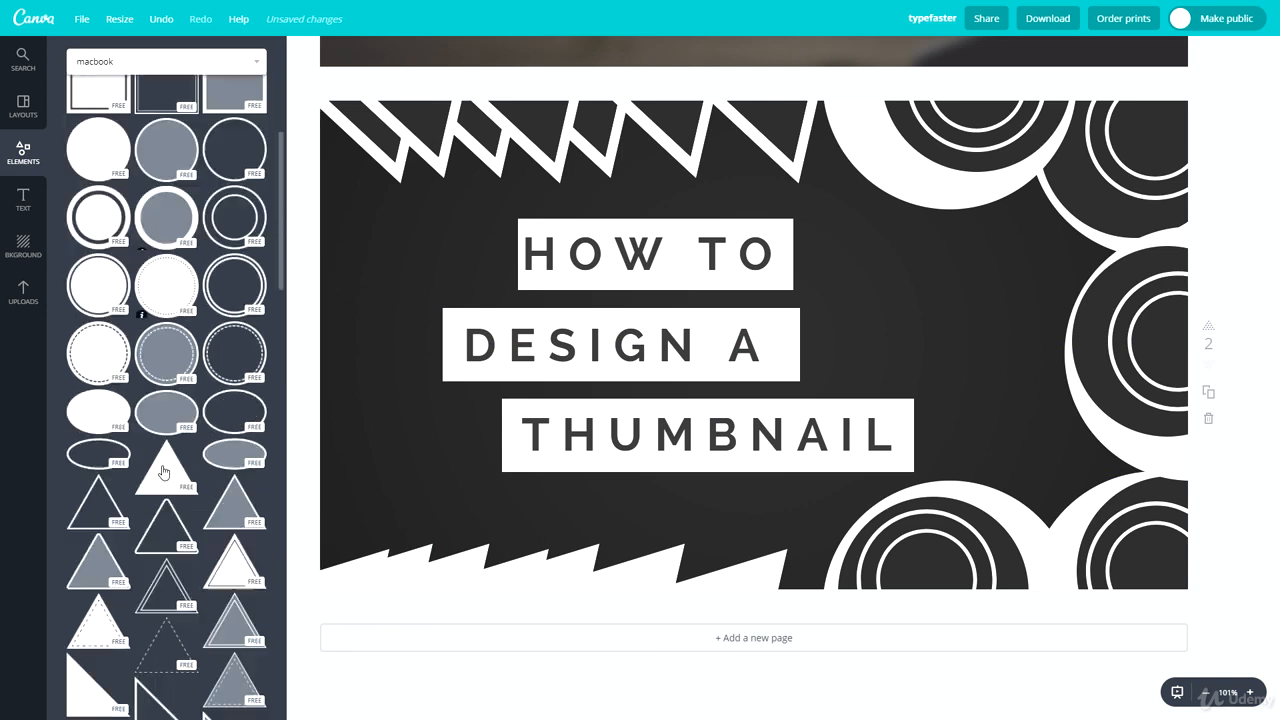
{"action": "scroll", "coordinate": [86, 366], "scroll_direction": "down", "scroll_amount": 2}
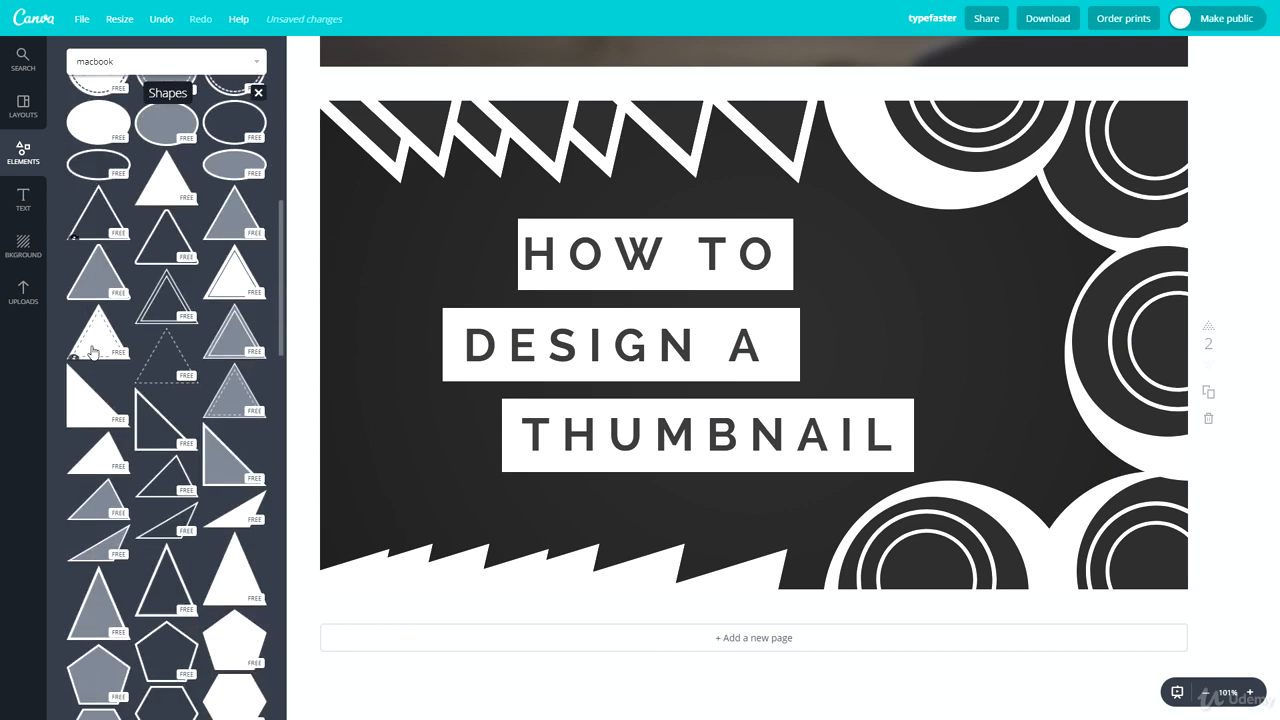
{"action": "scroll", "coordinate": [75, 381], "scroll_direction": "down", "scroll_amount": 1}
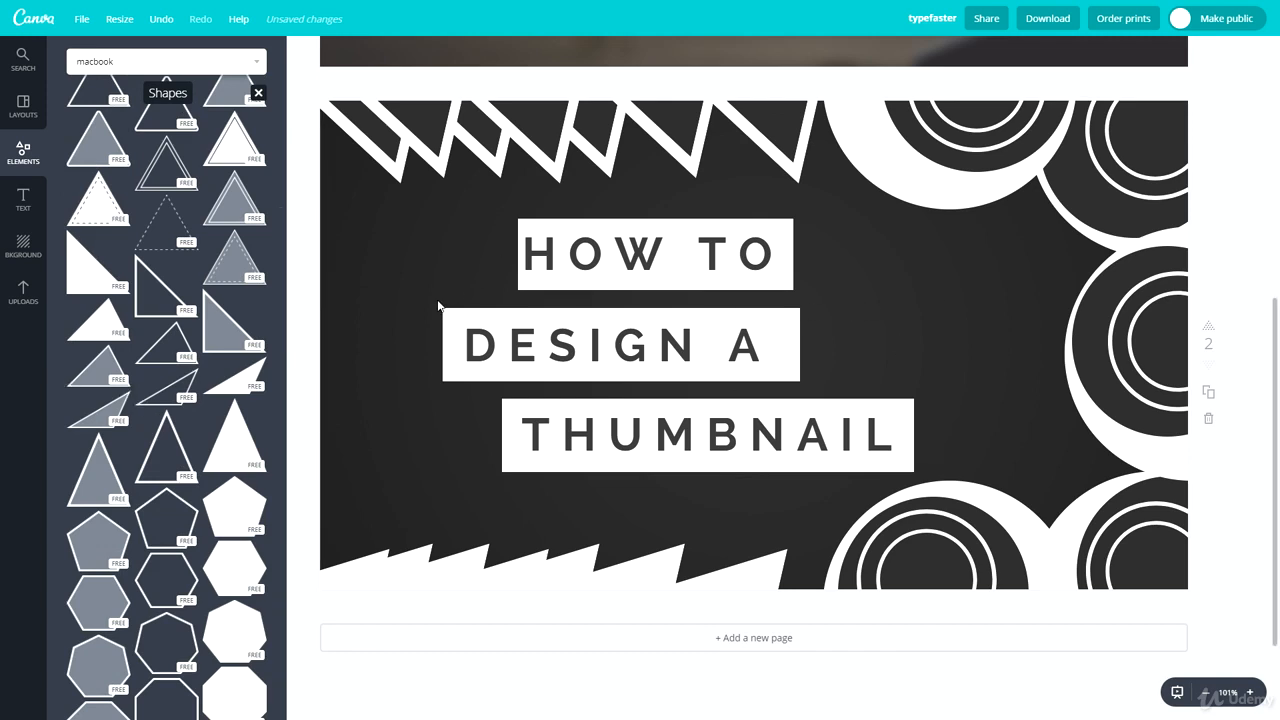
Step: Rename the design as CREATIVE
{"action": "left_click", "coordinate": [932, 18]}
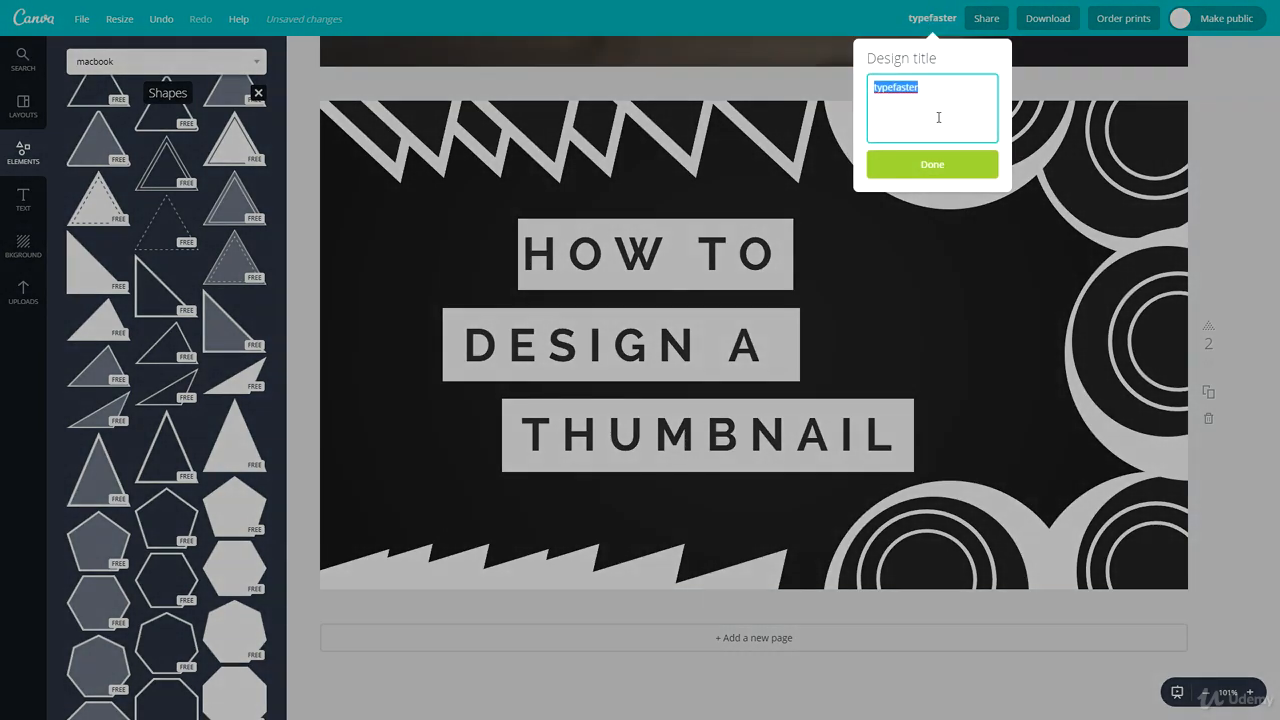
{"action": "type", "text": "CREATIVE"}
{"action": "key", "text": "Return"}
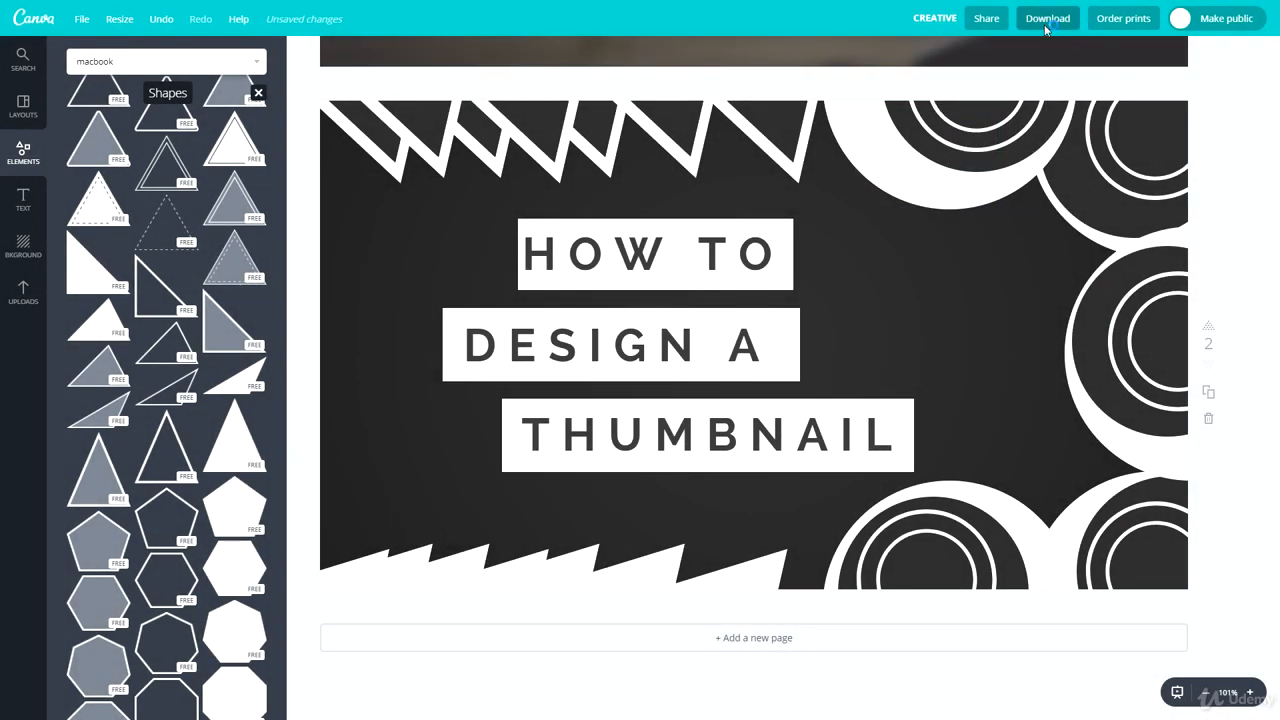
Step: Set the download options to JPG for page 2 only, and close them without downloading
{"action": "left_click", "coordinate": [1046, 22]}
{"action": "left_click", "coordinate": [1037, 92]}
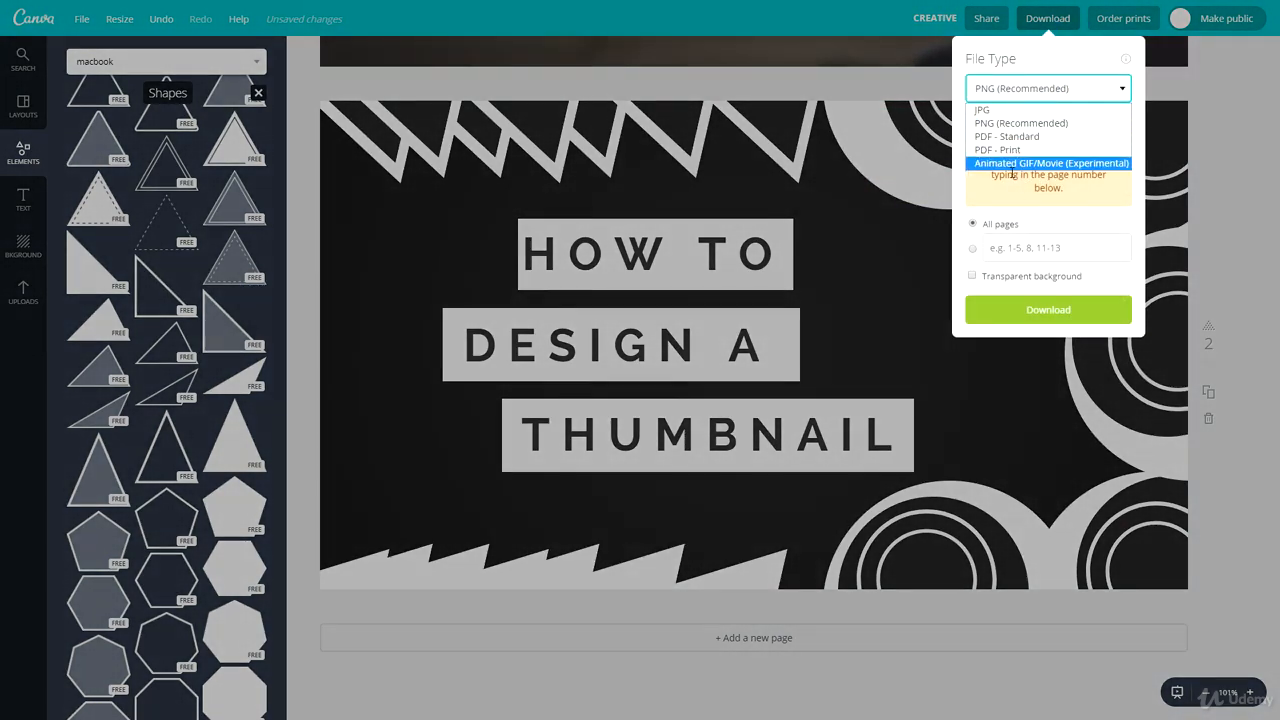
{"action": "left_click", "coordinate": [988, 90]}
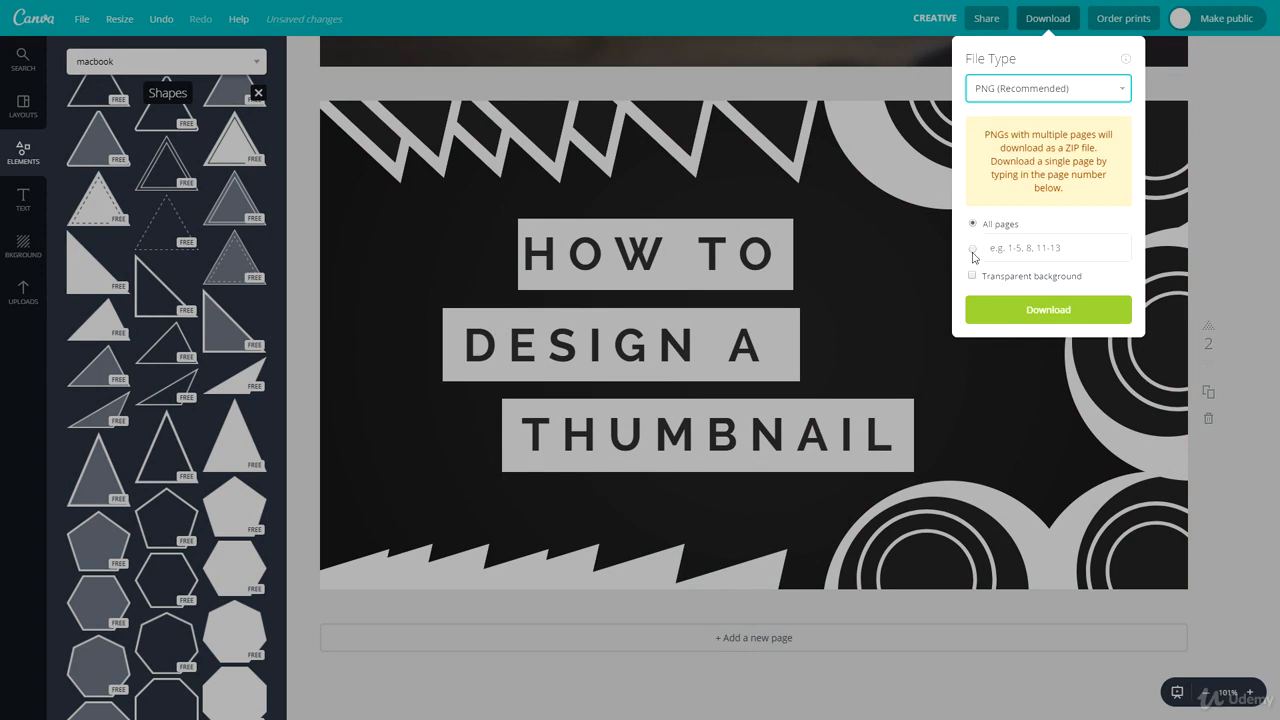
{"action": "left_click", "coordinate": [1060, 246]}
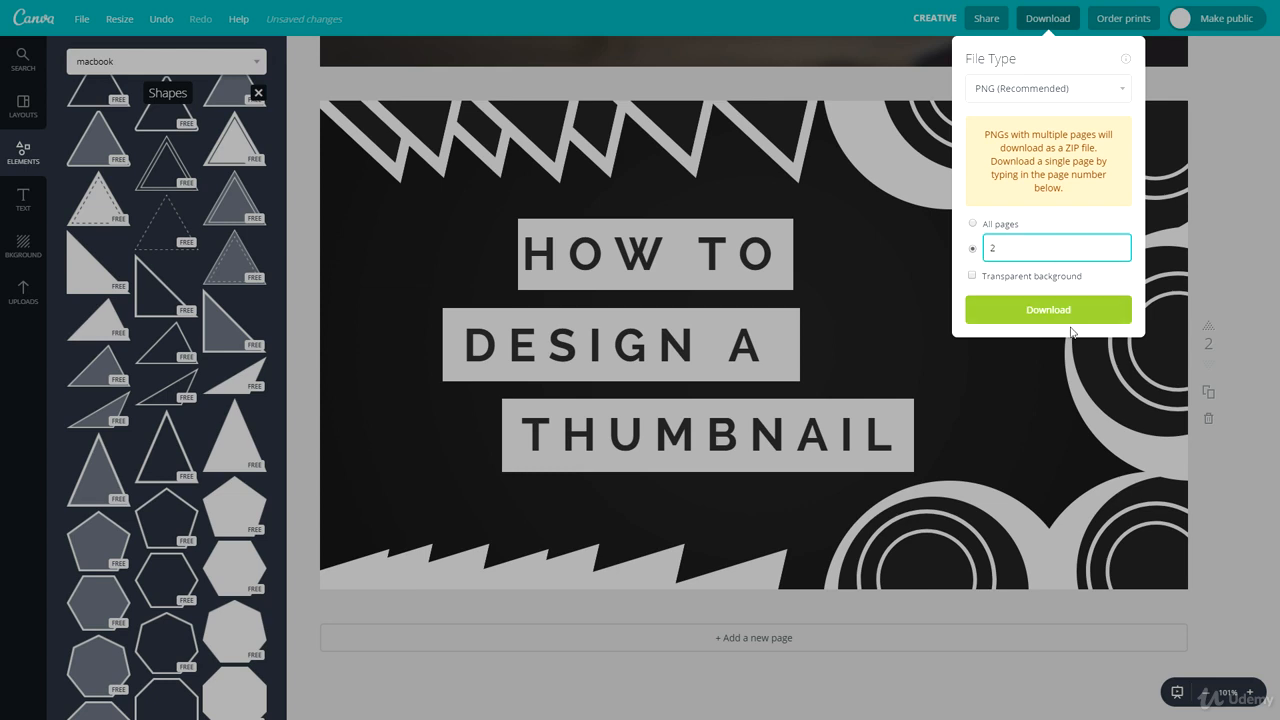
{"action": "left_click", "coordinate": [1015, 92]}
{"action": "left_click", "coordinate": [1012, 117]}
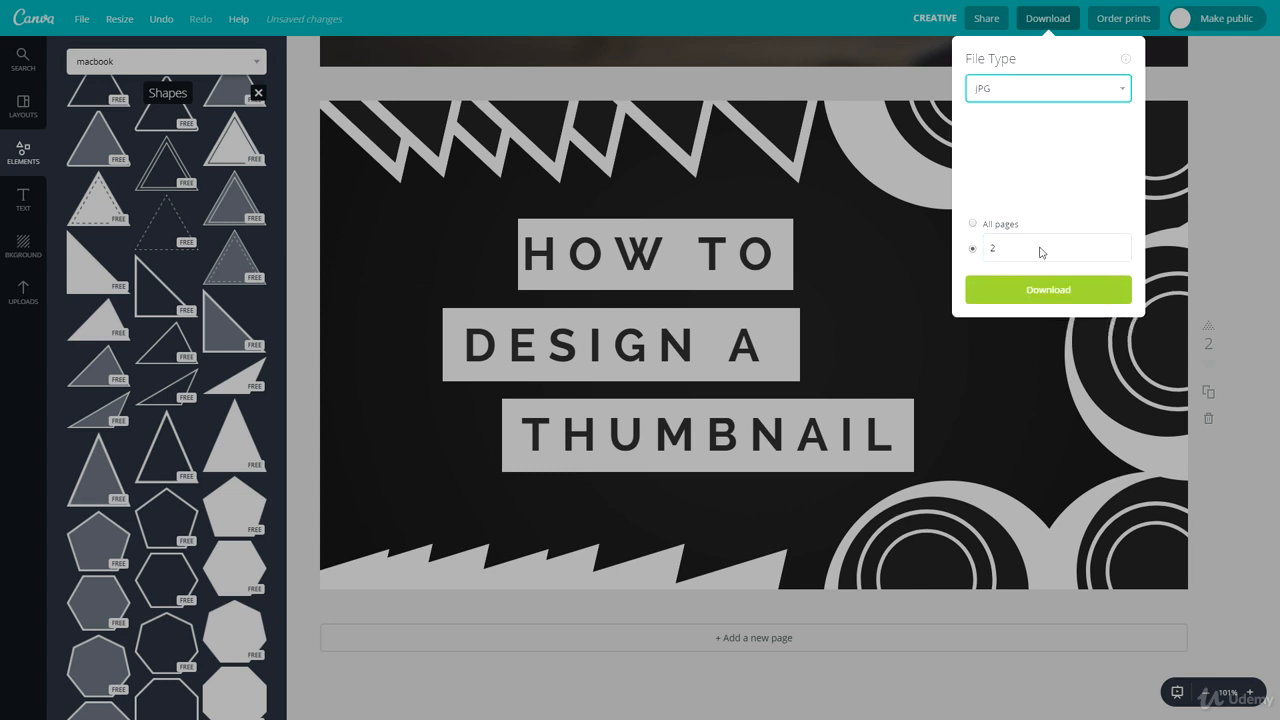
{"action": "left_click", "coordinate": [1238, 175]}
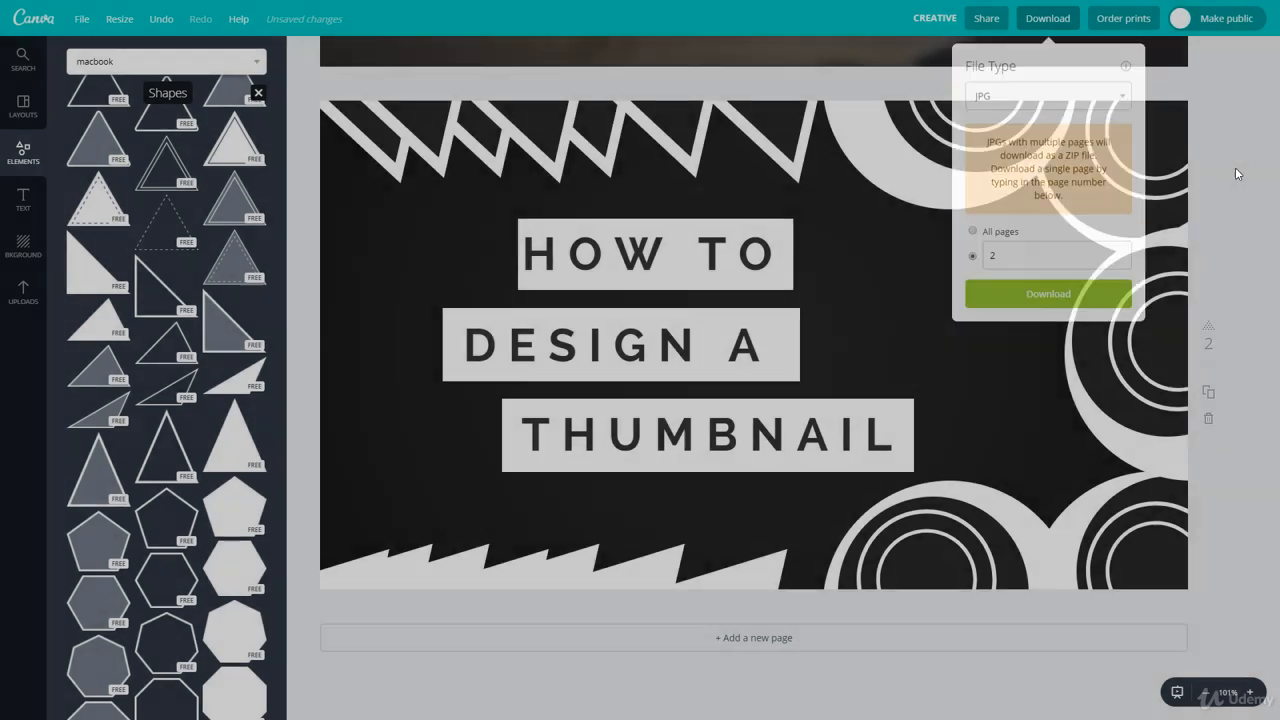